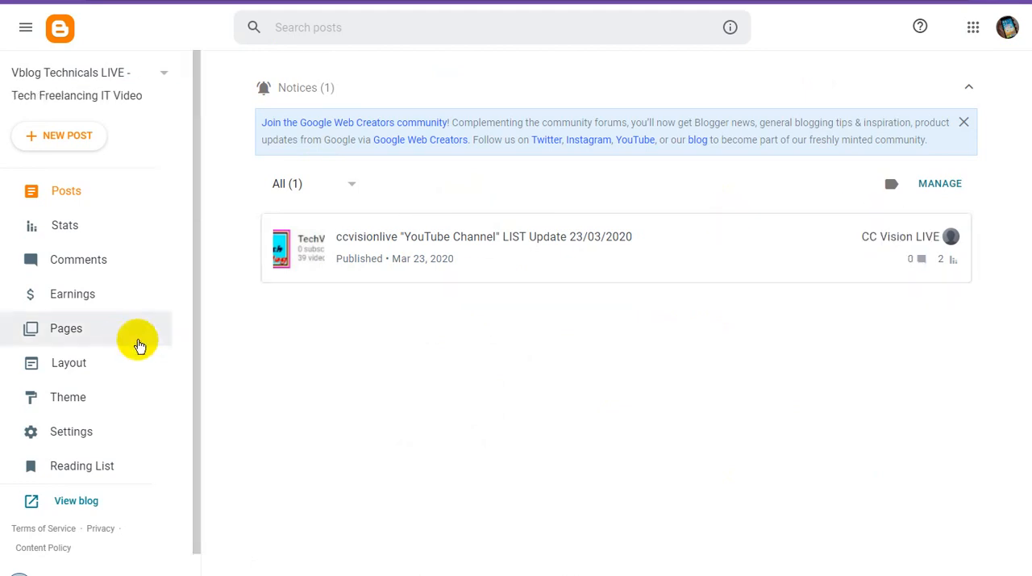
Step: Open the blog theme's HTML code for editing and delete all of the existing code
{"action": "left_click", "coordinate": [93, 400]}
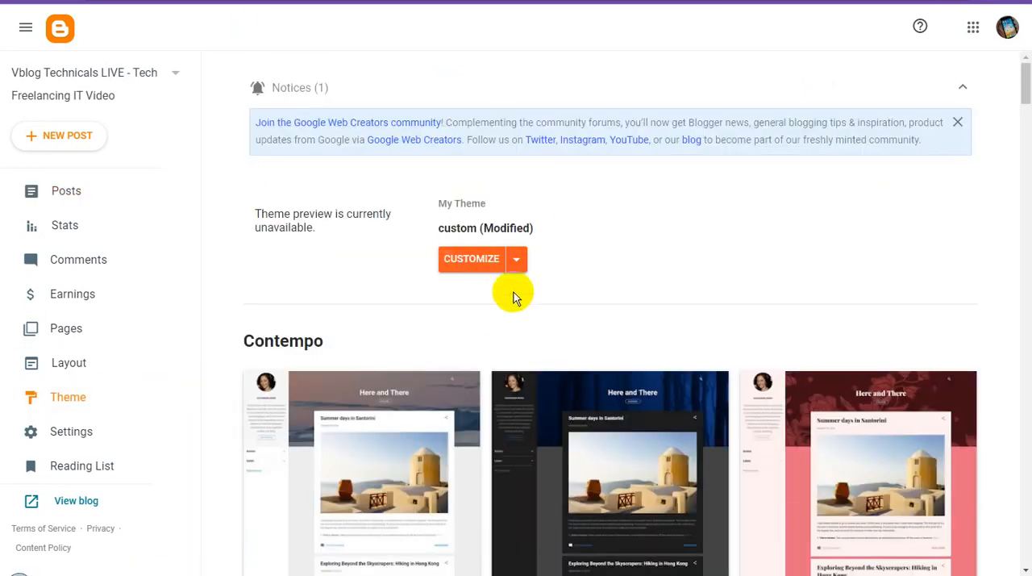
{"action": "left_click", "coordinate": [518, 267]}
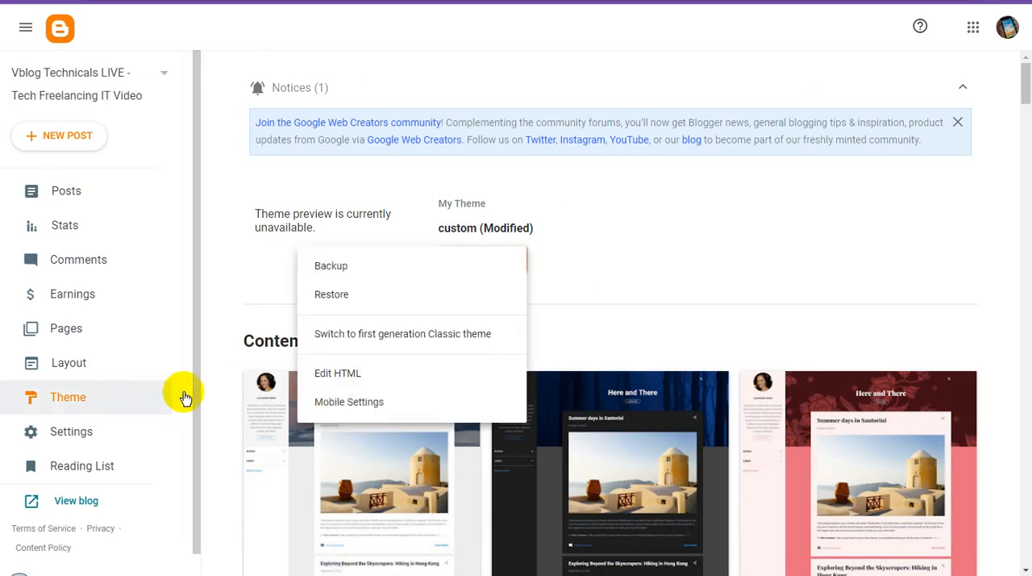
{"action": "left_click", "coordinate": [359, 379]}
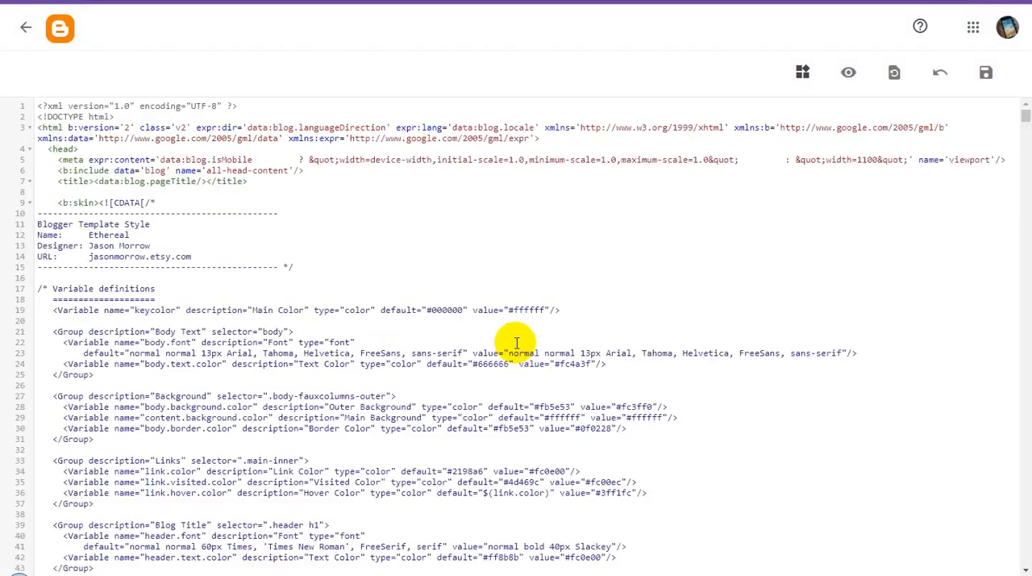
{"action": "left_click", "coordinate": [459, 220]}
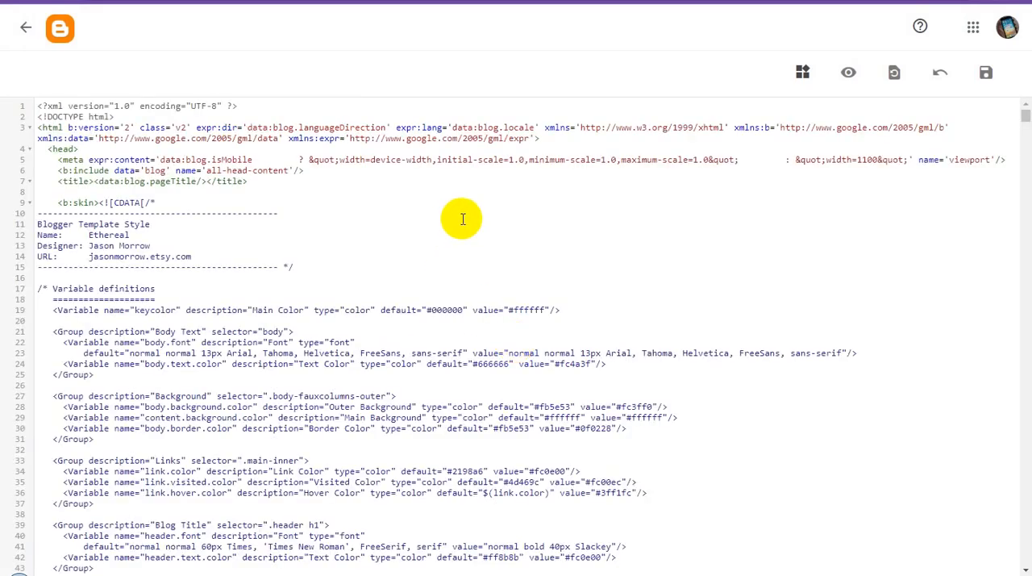
{"action": "key", "text": "ctrl+a"}
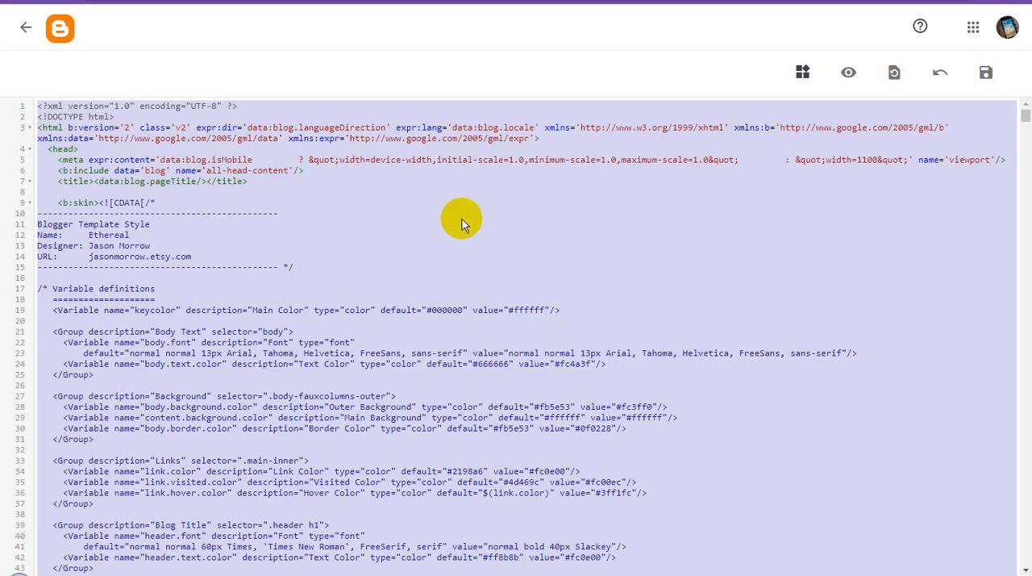
{"action": "key", "text": "Delete"}
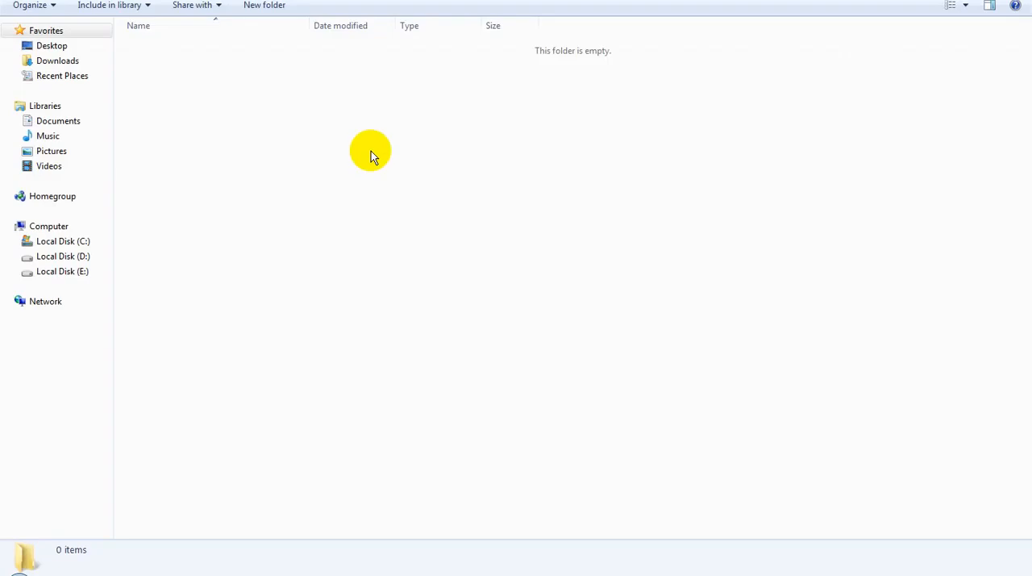
Step: Switch to the file explorer and open the theme XML document for editing in Notepad
{"action": "right_click", "coordinate": [371, 153]}
{"action": "left_click", "coordinate": [415, 252]}
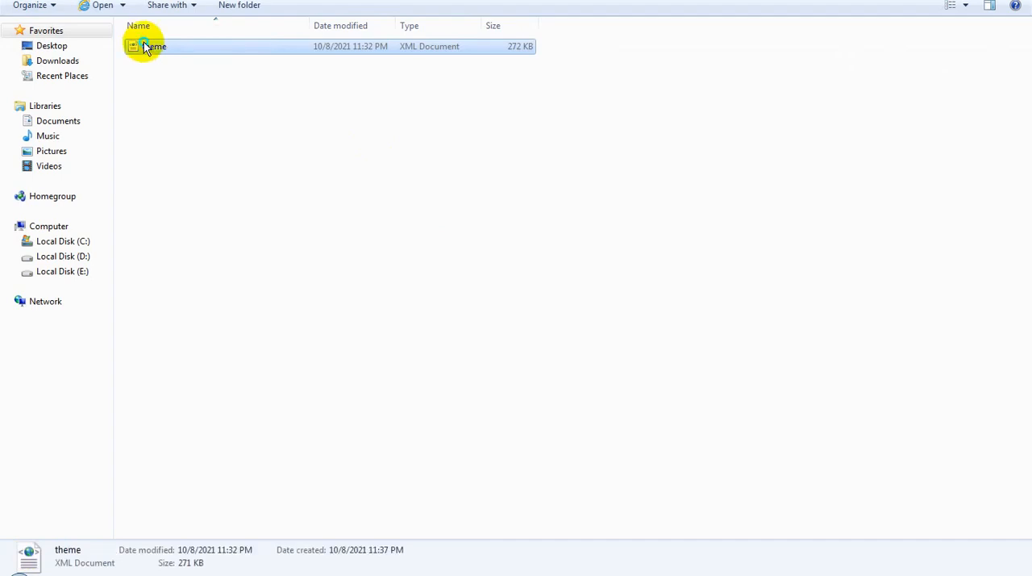
{"action": "right_click", "coordinate": [143, 43]}
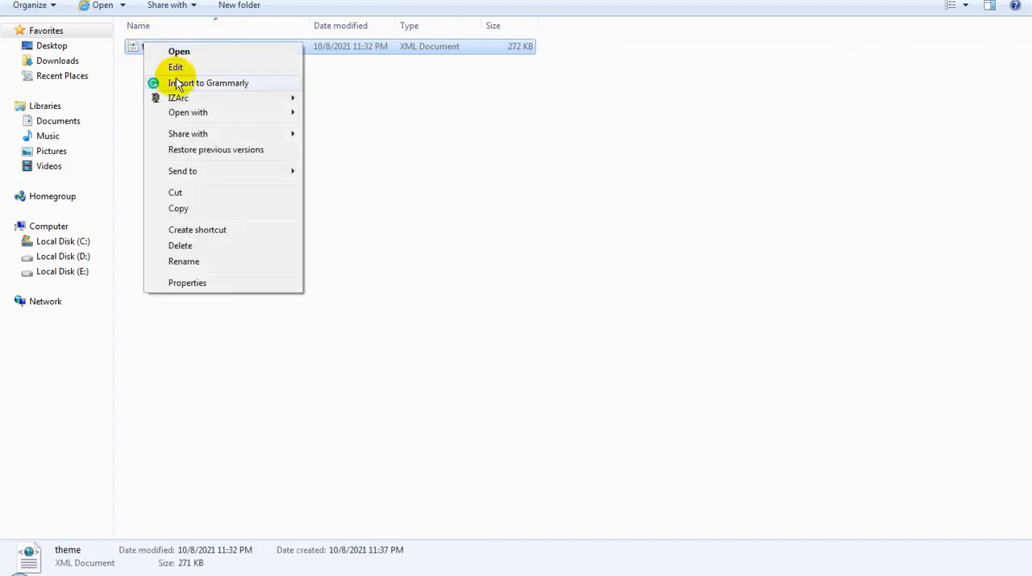
{"action": "left_click", "coordinate": [185, 70]}
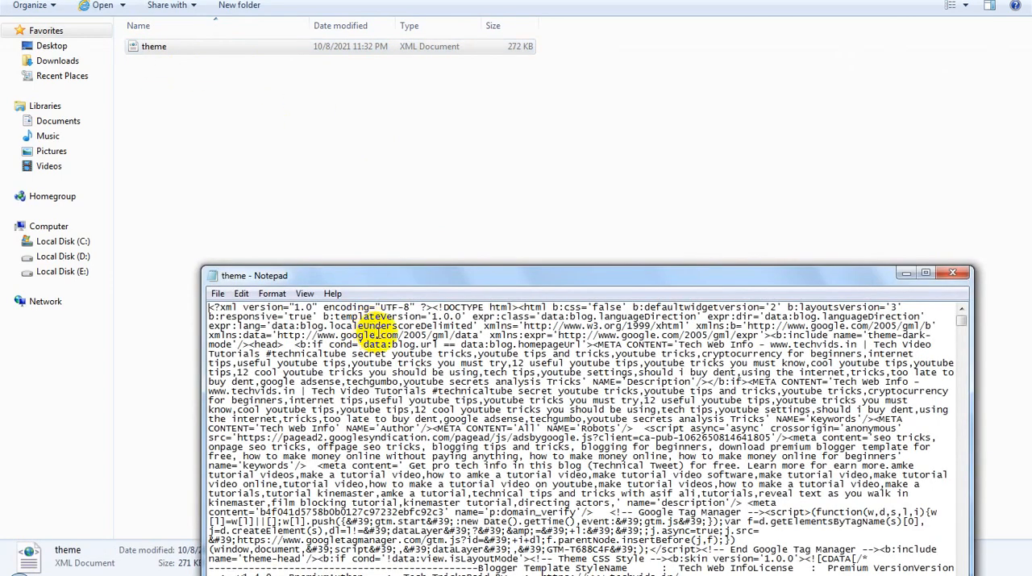
Step: Copy the entire code from the theme file, paste it into Blogger's empty theme HTML editor and save the theme
{"action": "key", "text": "ctrl+a"}
{"action": "right_click", "coordinate": [391, 338]}
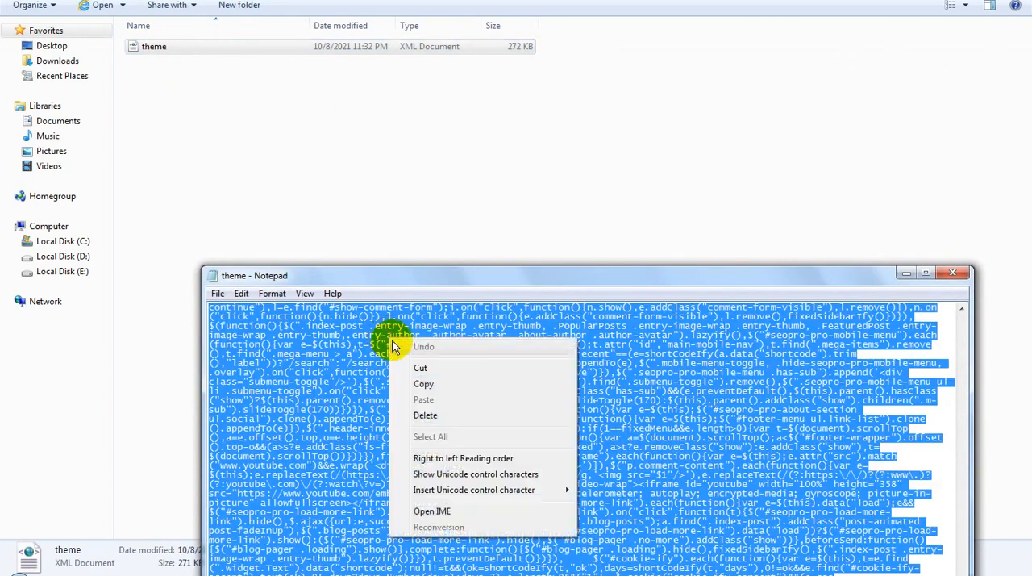
{"action": "left_click", "coordinate": [425, 385]}
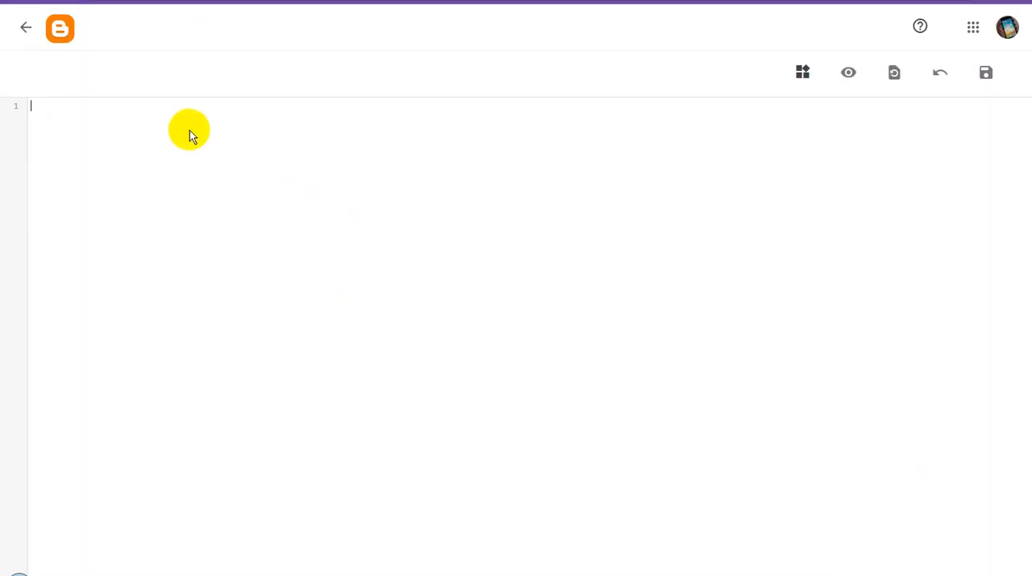
{"action": "key", "text": "ctrl+v"}
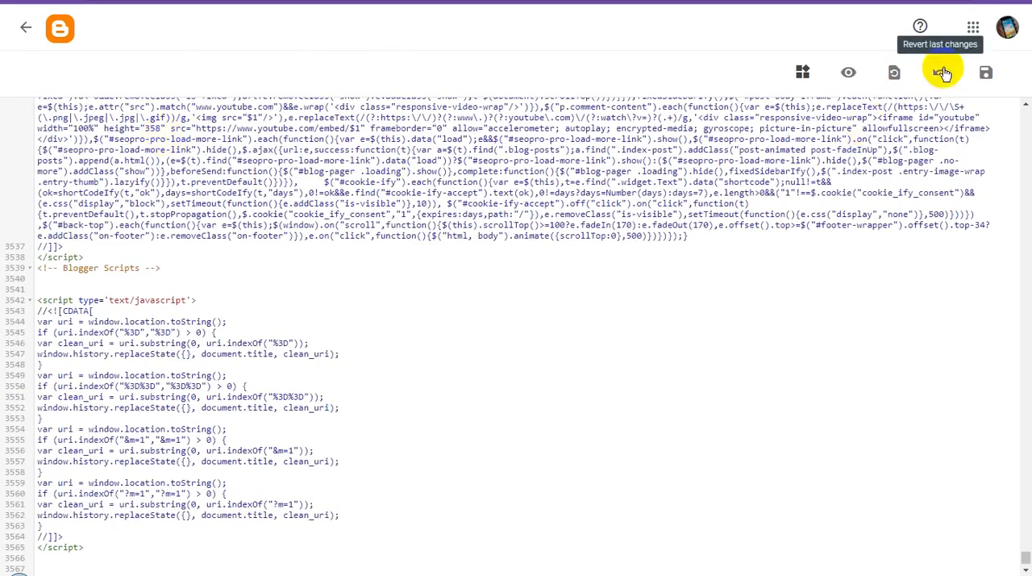
{"action": "left_click", "coordinate": [986, 78]}
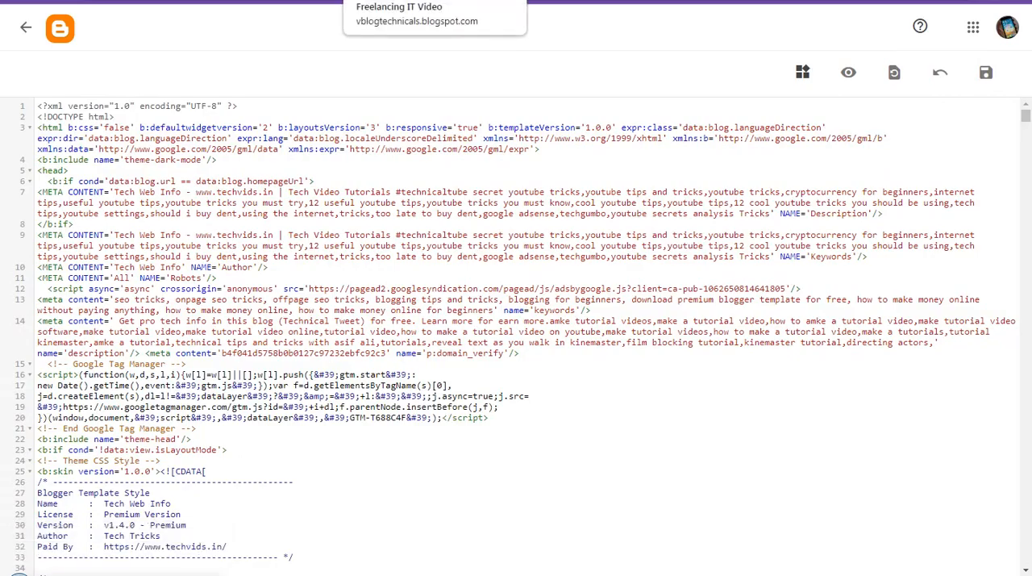
Step: Reload the live blog and examine how the new theme looks from the header down to the footer
{"action": "left_click", "coordinate": [425, 7]}
{"action": "right_click", "coordinate": [739, 169]}
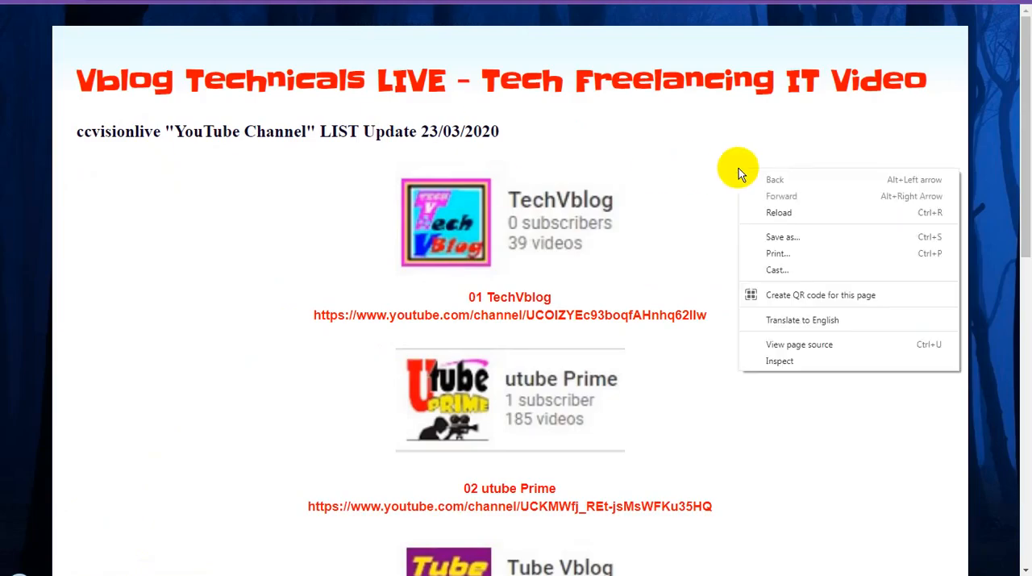
{"action": "left_click", "coordinate": [779, 212]}
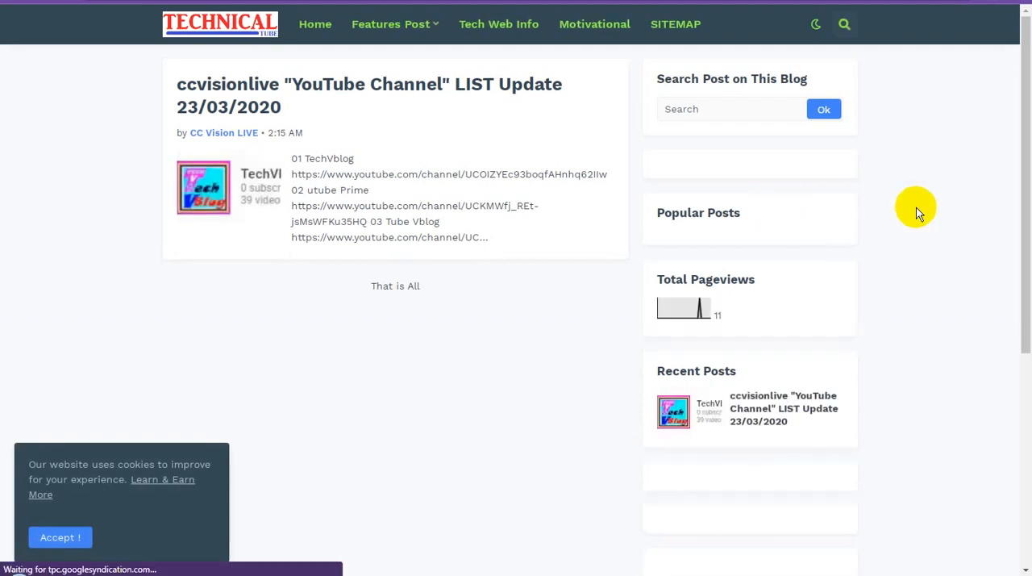
{"action": "scroll", "coordinate": [938, 271], "scroll_direction": "down", "scroll_amount": 5}
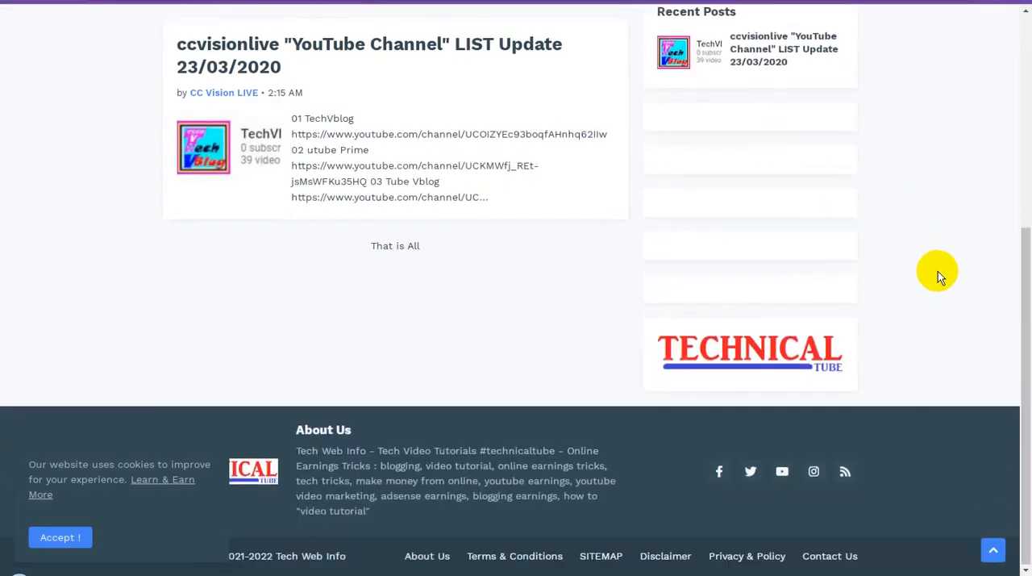
{"action": "scroll", "coordinate": [938, 271], "scroll_direction": "up", "scroll_amount": 5}
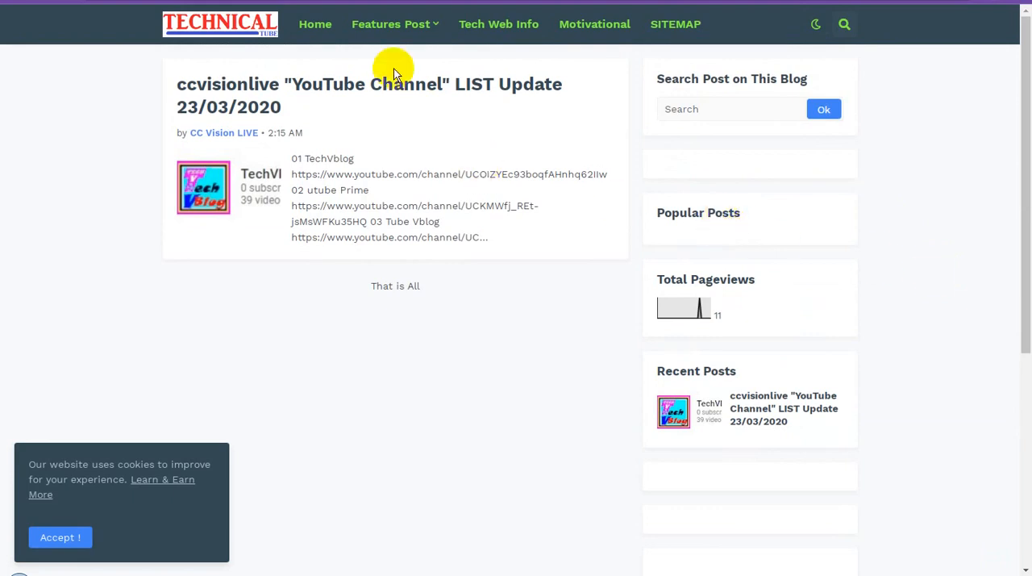
Step: Return to Blogger's post list and delete the post ccvisionlive "YouTube Channel" LIST Update 23/03/2020
{"action": "left_click", "coordinate": [133, 1]}
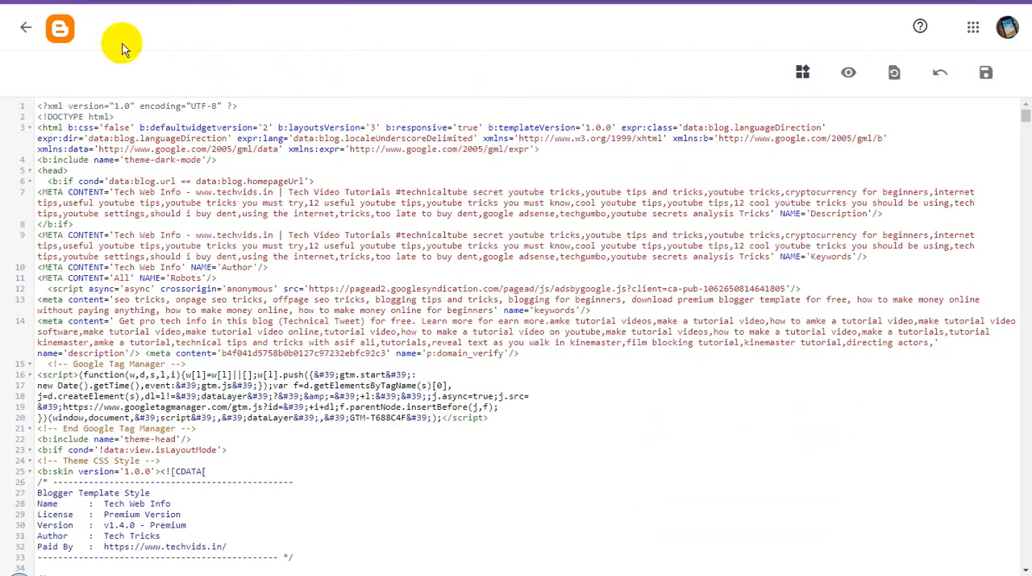
{"action": "left_click", "coordinate": [27, 32]}
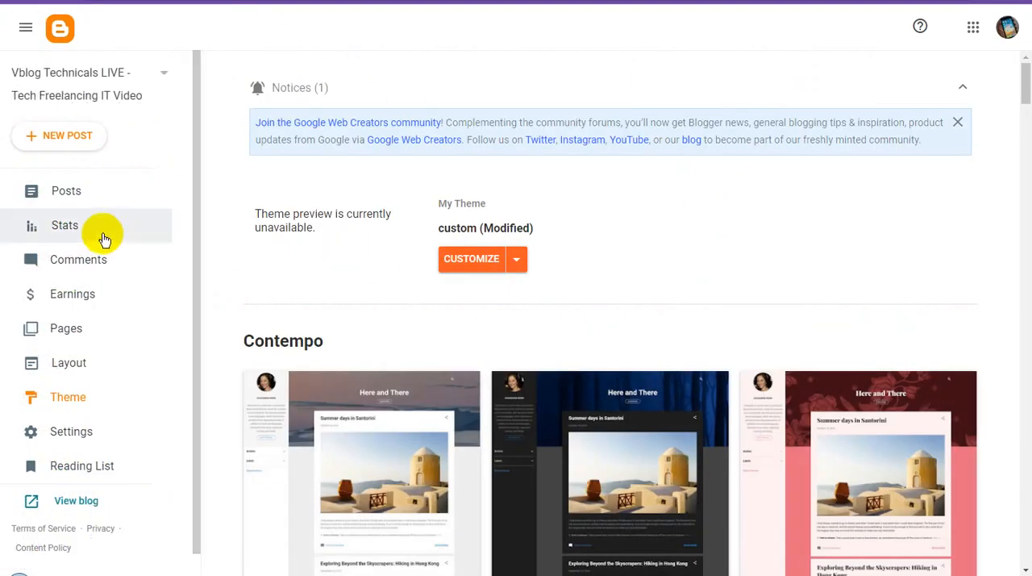
{"action": "left_click", "coordinate": [103, 192]}
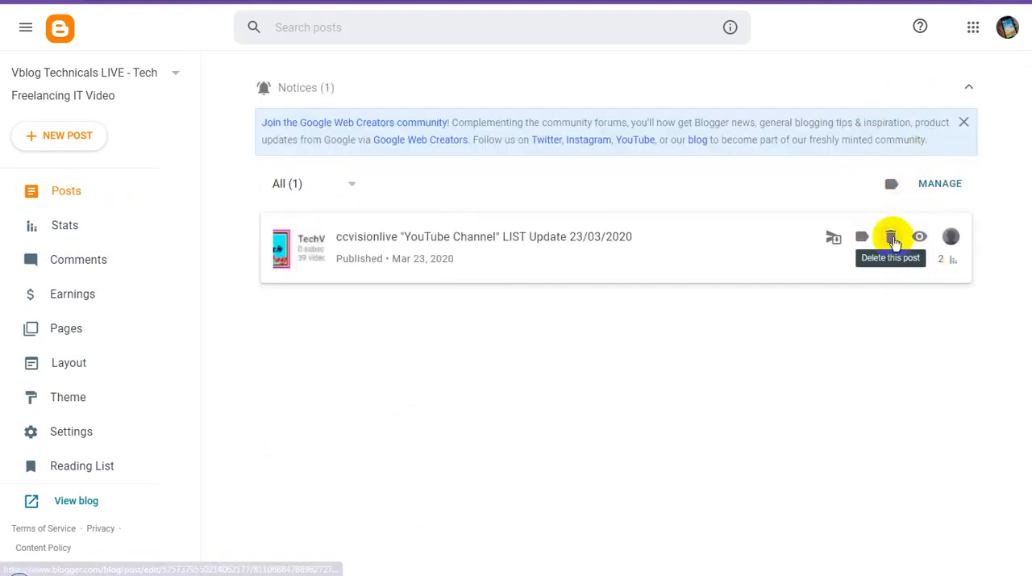
{"action": "left_click", "coordinate": [891, 238]}
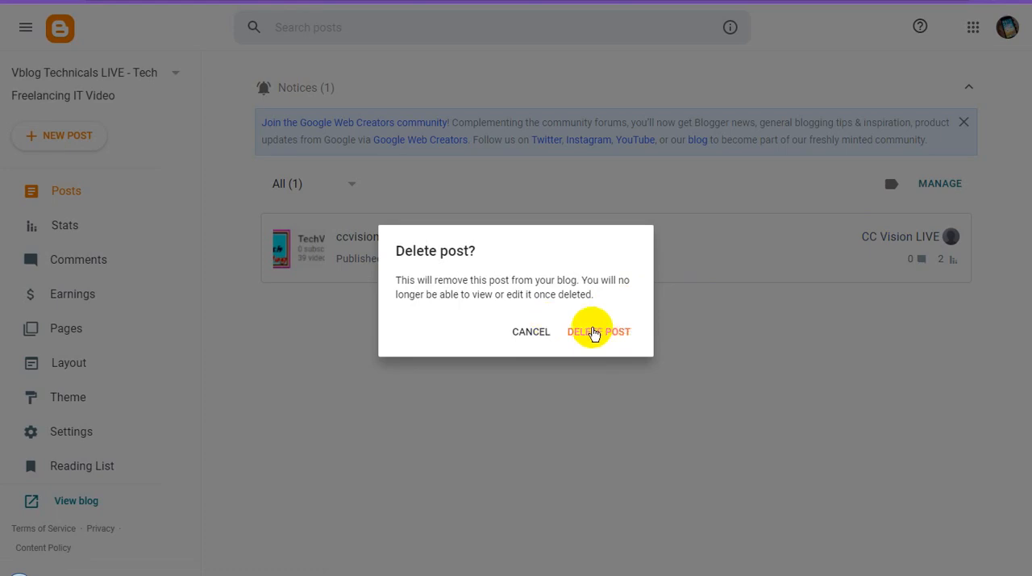
{"action": "left_click", "coordinate": [592, 331]}
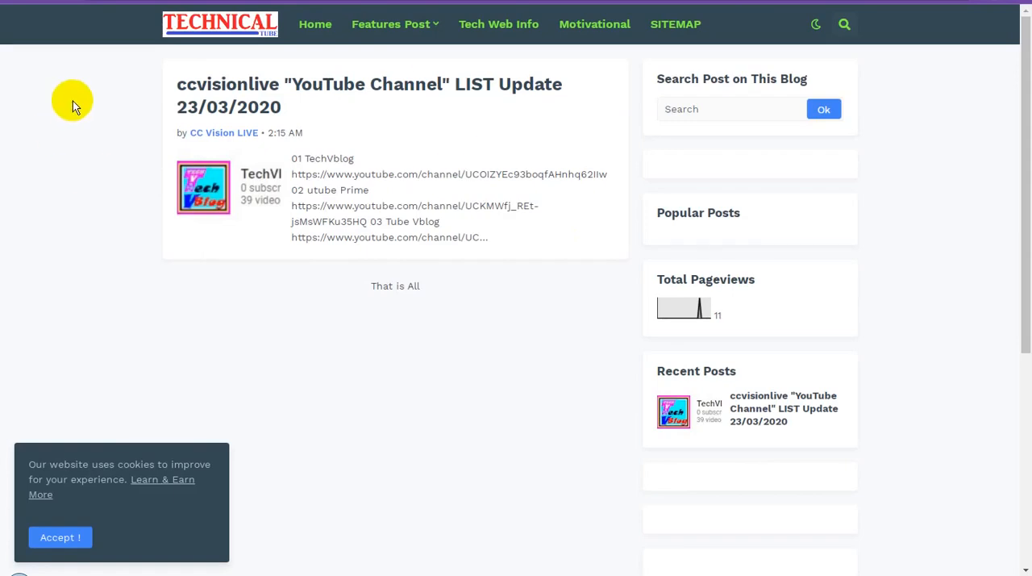
Step: Check the live blog's home page again, looking over its posts, sidebar and footer
{"action": "left_click", "coordinate": [634, 73]}
{"action": "scroll", "coordinate": [523, 259], "scroll_direction": "down", "scroll_amount": 3}
{"action": "scroll", "coordinate": [523, 259], "scroll_direction": "up", "scroll_amount": 3}
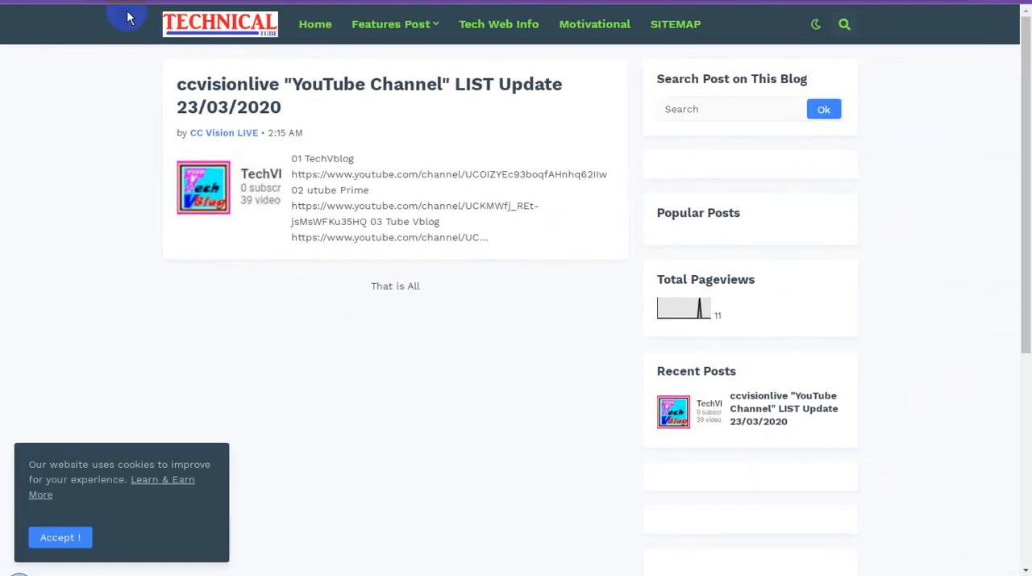
Step: Open the Header Logo gadget's settings in the Blogger layout and save its current logo image to the computer as TechVids.png
{"action": "left_click", "coordinate": [184, 32]}
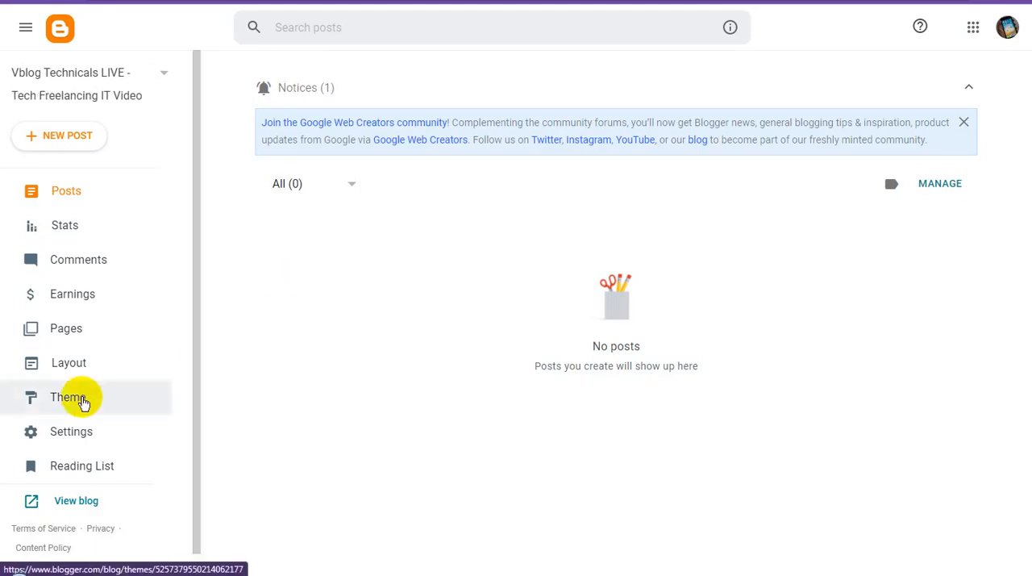
{"action": "left_click", "coordinate": [83, 402]}
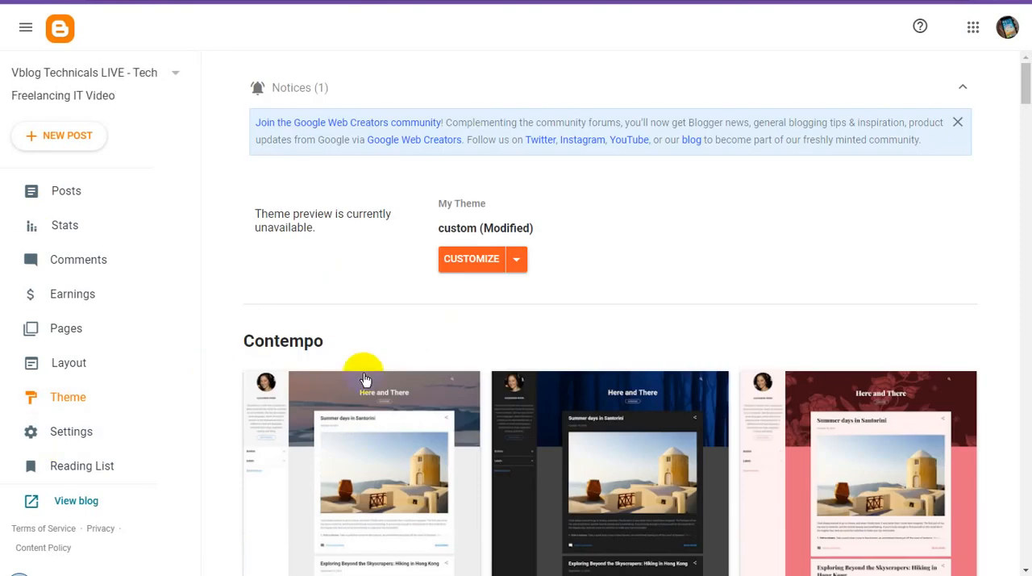
{"action": "scroll", "coordinate": [362, 357], "scroll_direction": "down", "scroll_amount": 1}
{"action": "scroll", "coordinate": [65, 411], "scroll_direction": "down", "scroll_amount": 1}
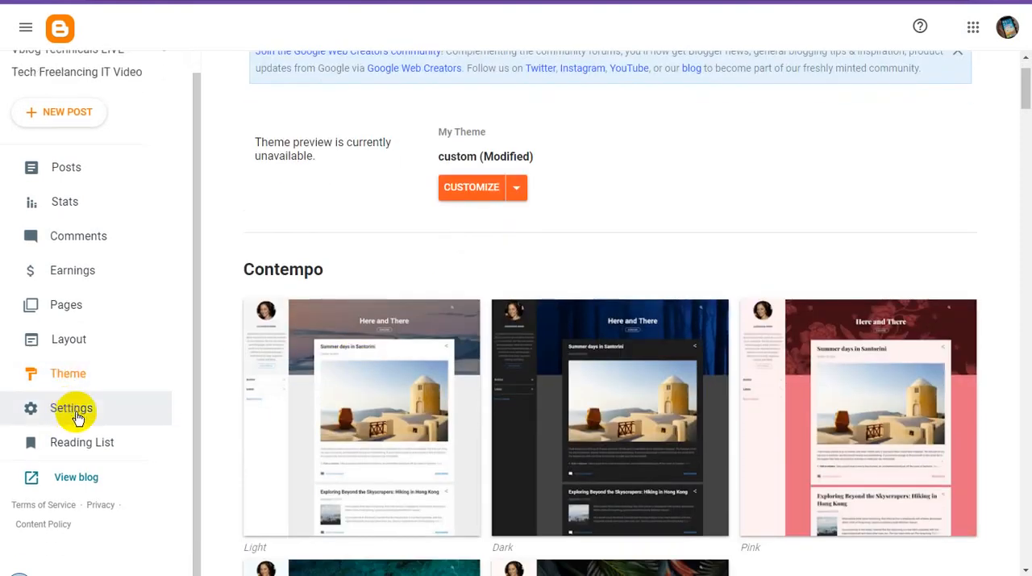
{"action": "left_click", "coordinate": [94, 341]}
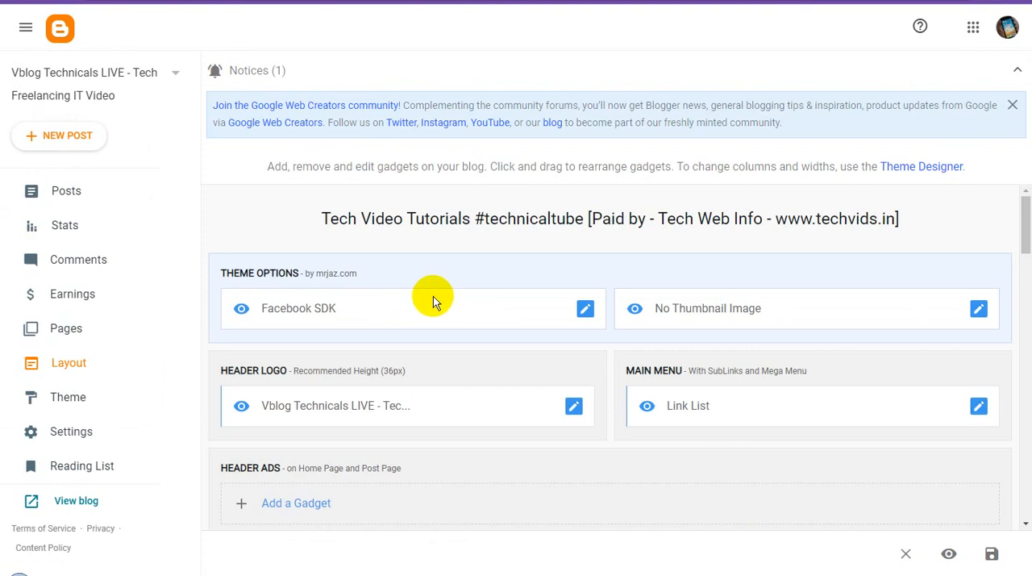
{"action": "scroll", "coordinate": [538, 305], "scroll_direction": "down", "scroll_amount": 2}
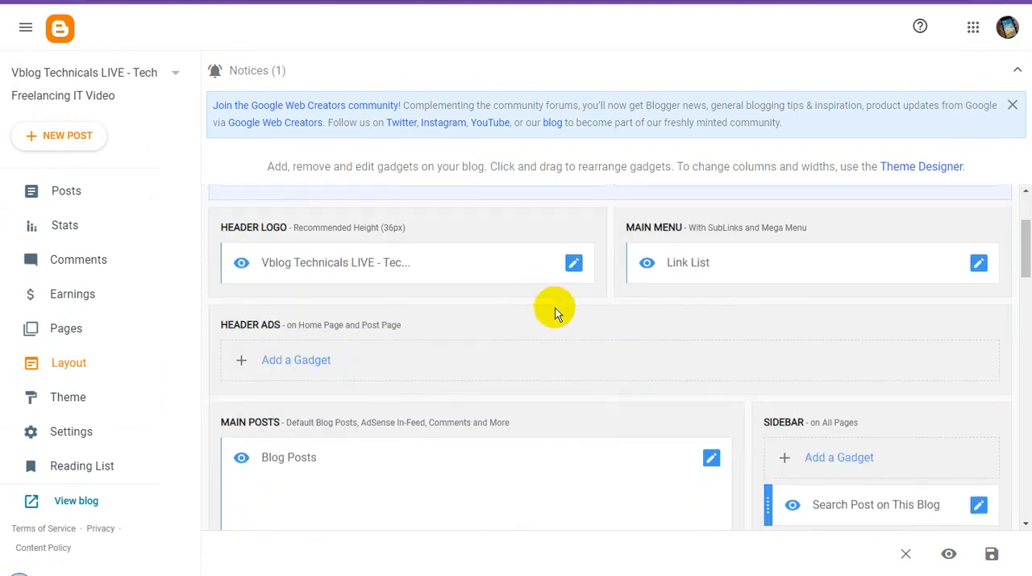
{"action": "left_click", "coordinate": [573, 263]}
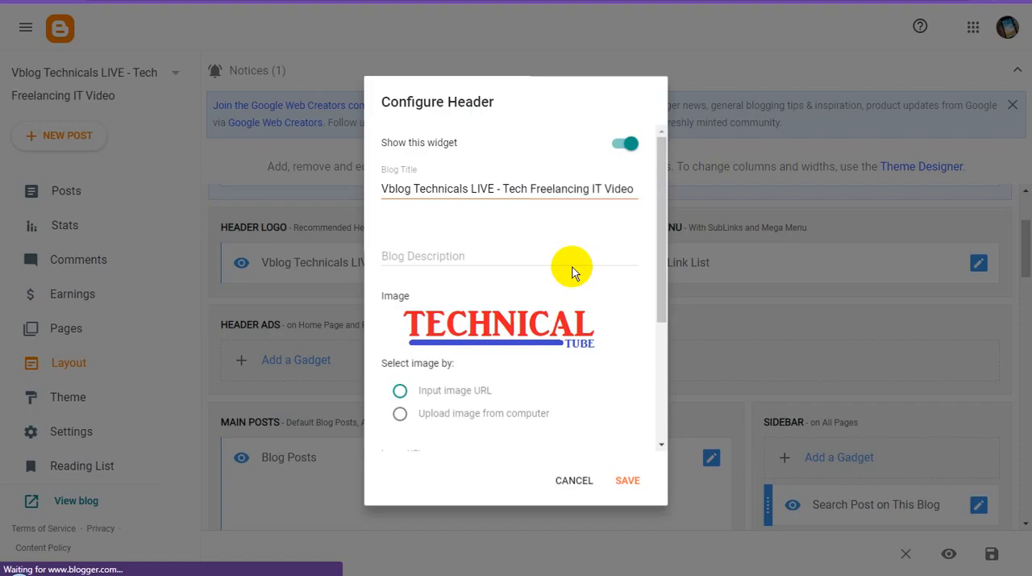
{"action": "right_click", "coordinate": [492, 326]}
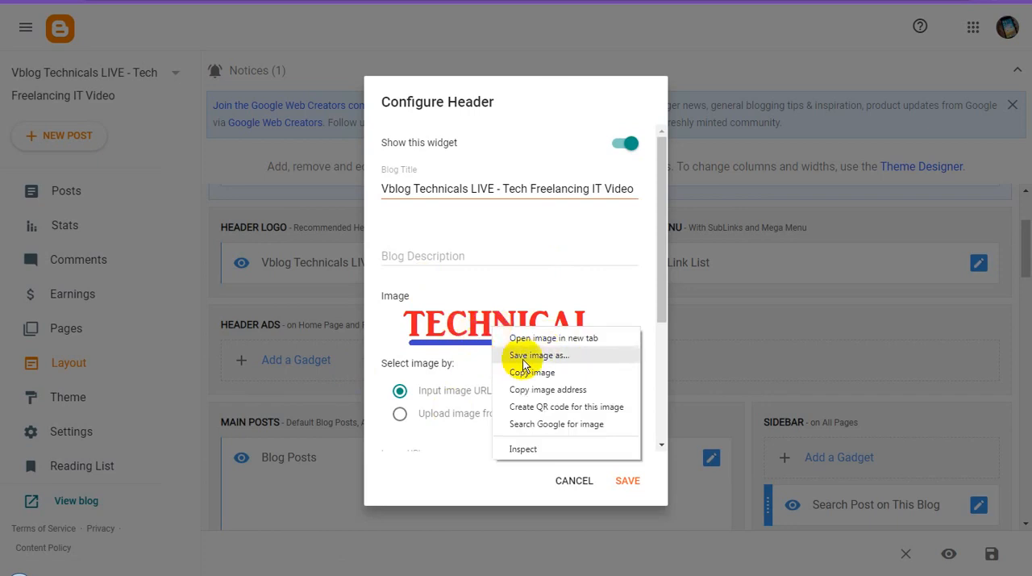
{"action": "left_click", "coordinate": [520, 113]}
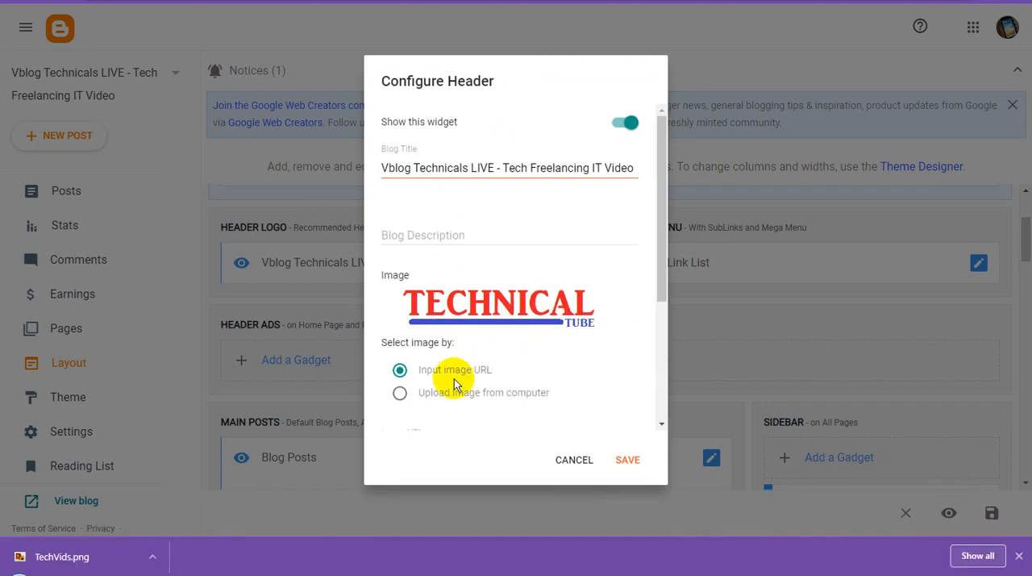
Step: Replace the header's logo image with Vlog Technical.png, uploaded from the computer's Desktop folder
{"action": "left_click", "coordinate": [400, 394]}
{"action": "scroll", "coordinate": [497, 377], "scroll_direction": "down", "scroll_amount": 2}
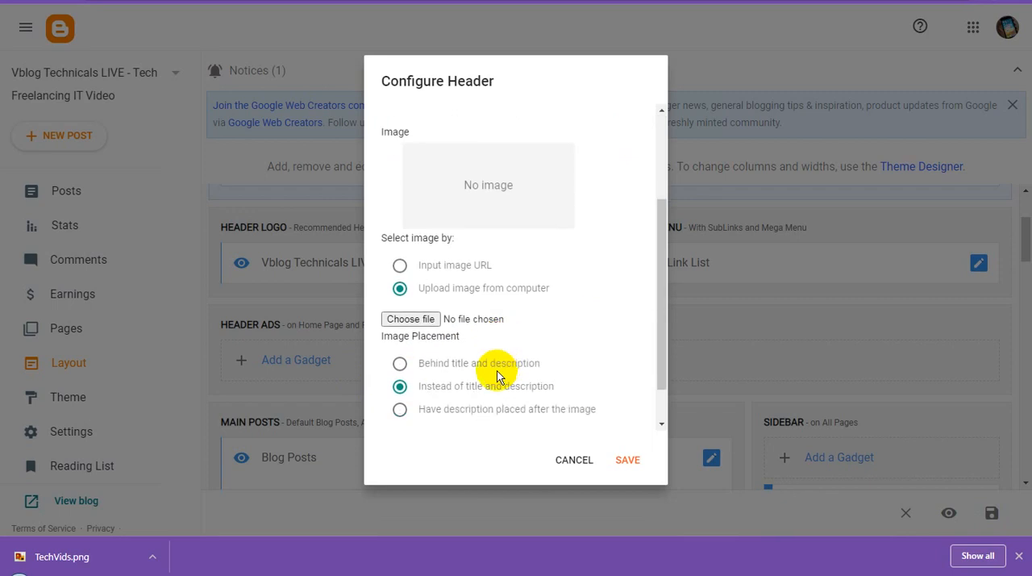
{"action": "left_click", "coordinate": [429, 319]}
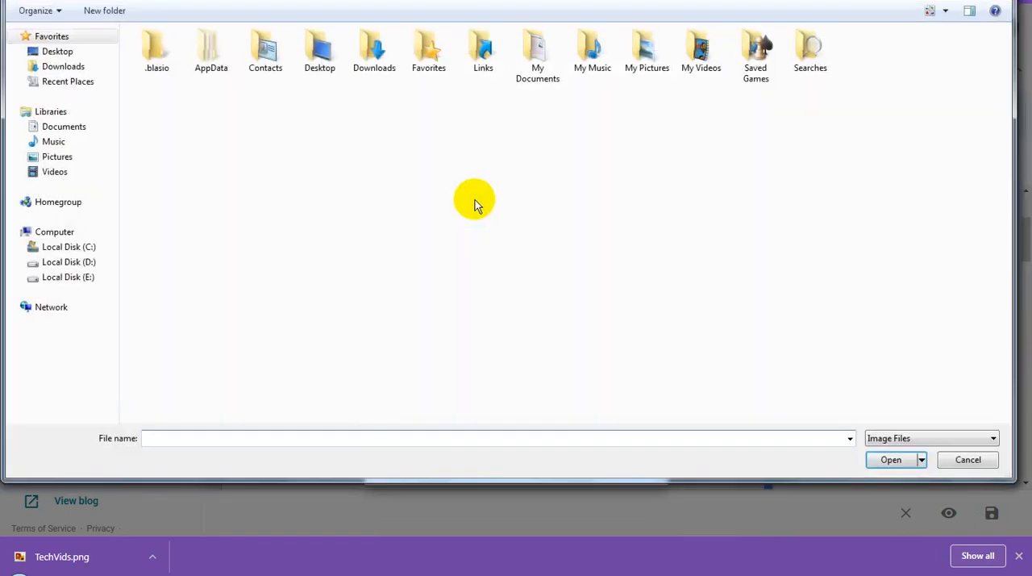
{"action": "double_click", "coordinate": [320, 50]}
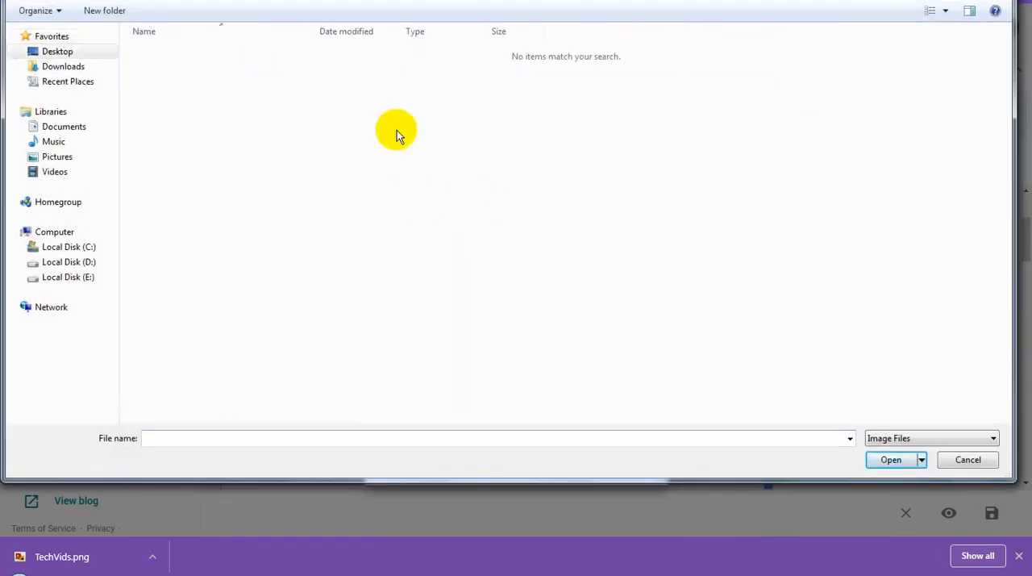
{"action": "right_click", "coordinate": [395, 130]}
{"action": "left_click", "coordinate": [431, 212]}
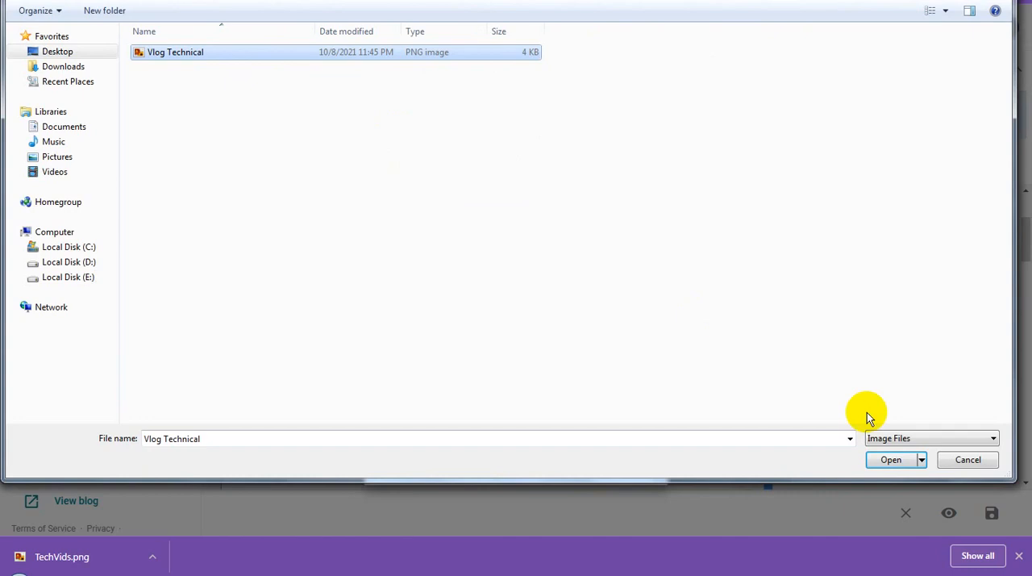
{"action": "left_click", "coordinate": [890, 458]}
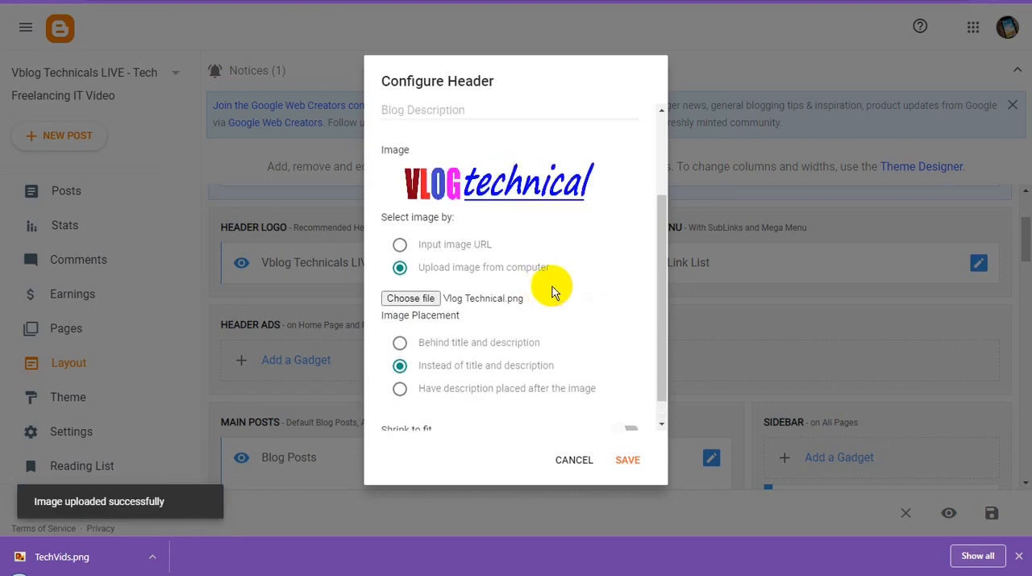
Step: Change the blog title to "Vblog Technical - Tech Related Info", copy it, and save the header settings
{"action": "scroll", "coordinate": [553, 292], "scroll_direction": "up", "scroll_amount": 3}
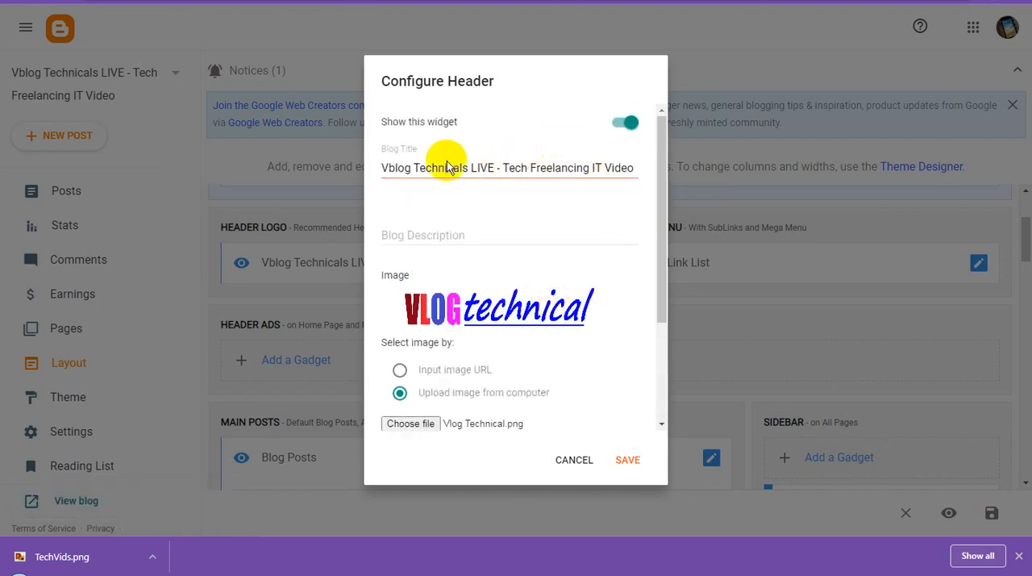
{"action": "left_click_drag", "start_coordinate": [472, 168], "coordinate": [493, 169]}
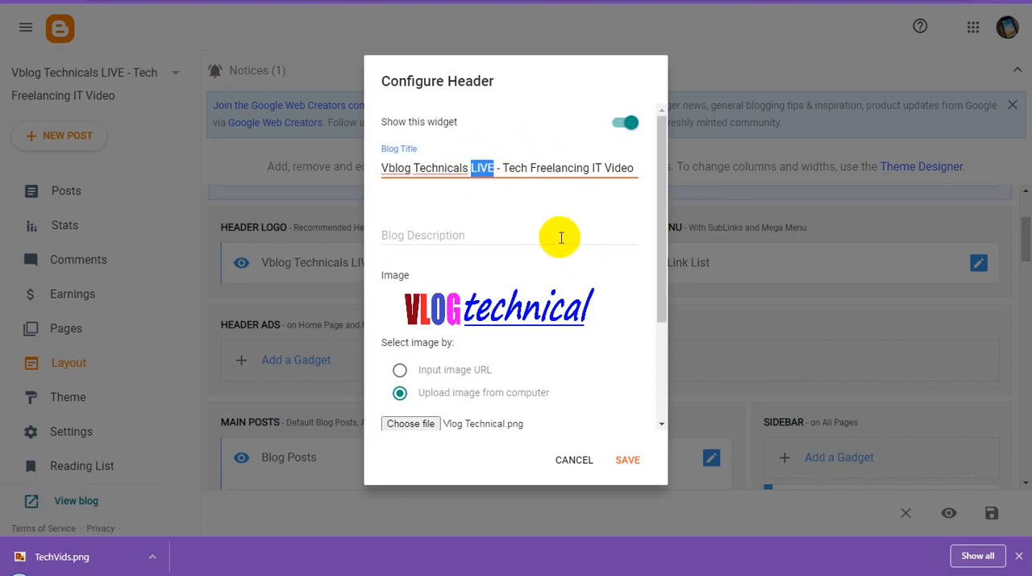
{"action": "key", "text": "BackSpace"}
{"action": "key", "text": "BackSpace"}
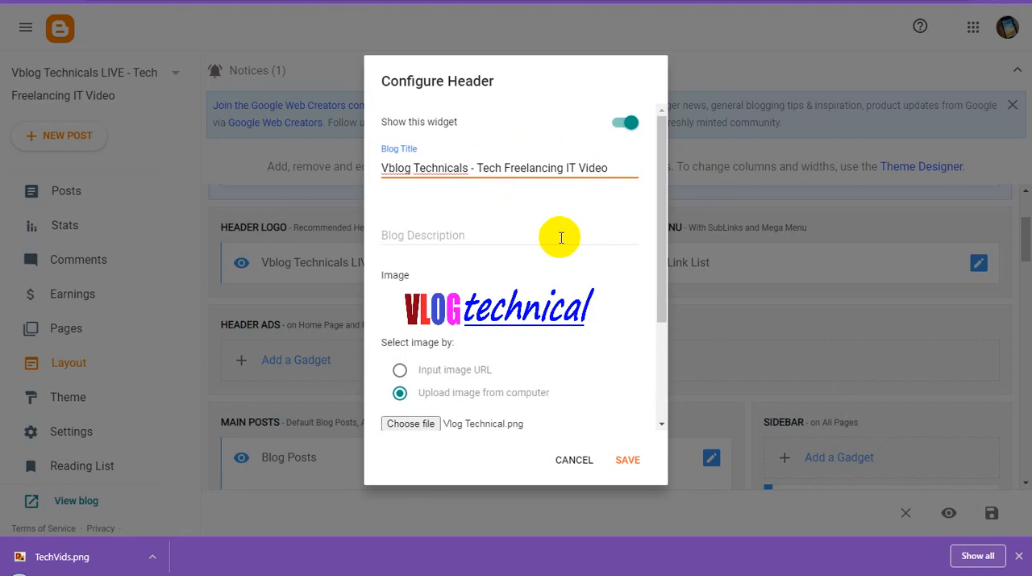
{"action": "key", "text": "BackSpace"}
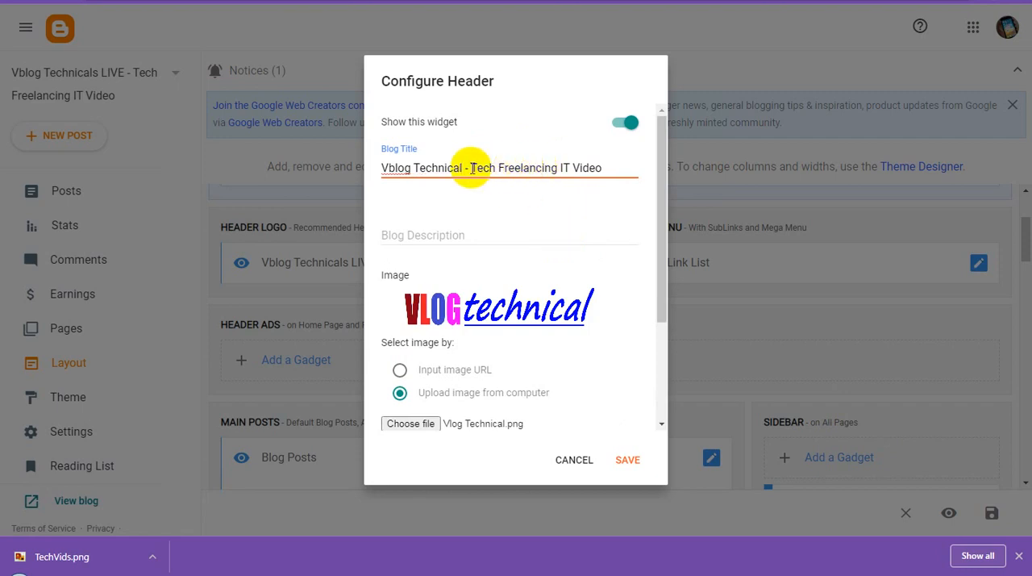
{"action": "left_click_drag", "start_coordinate": [472, 168], "coordinate": [668, 171]}
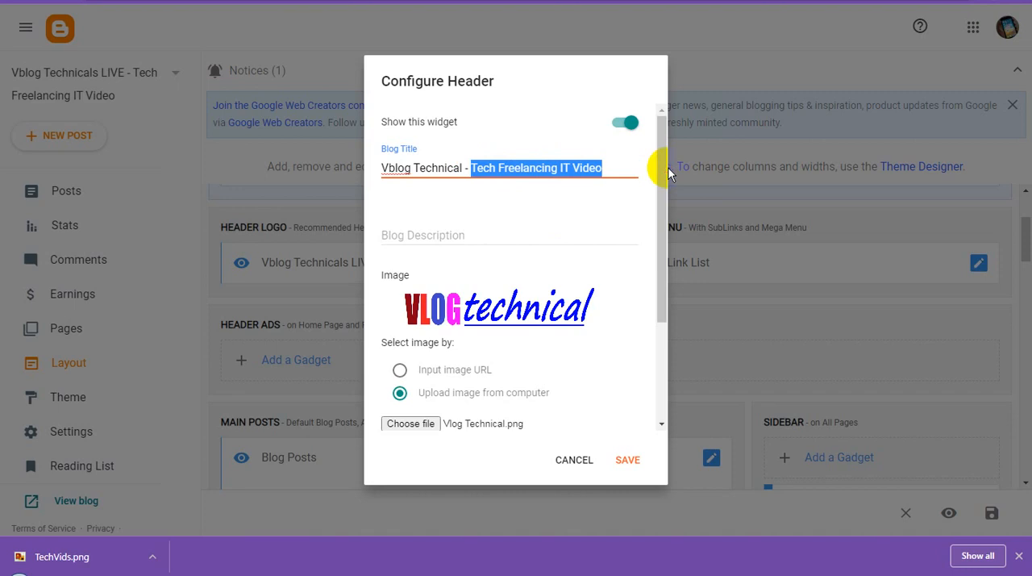
{"action": "key", "text": "BackSpace"}
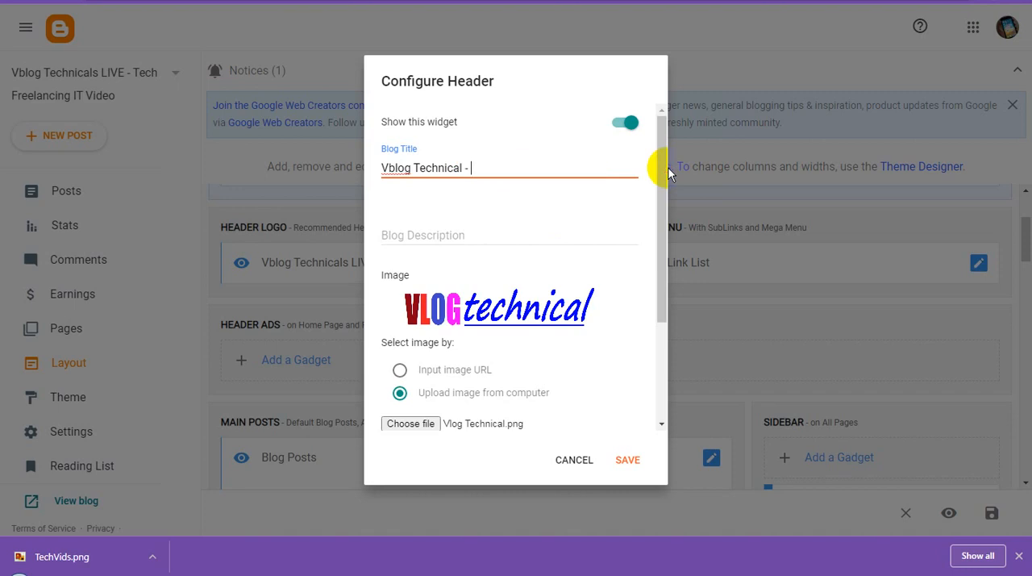
{"action": "type", "text": "Tech Related"}
{"action": "type", "text": "Info"}
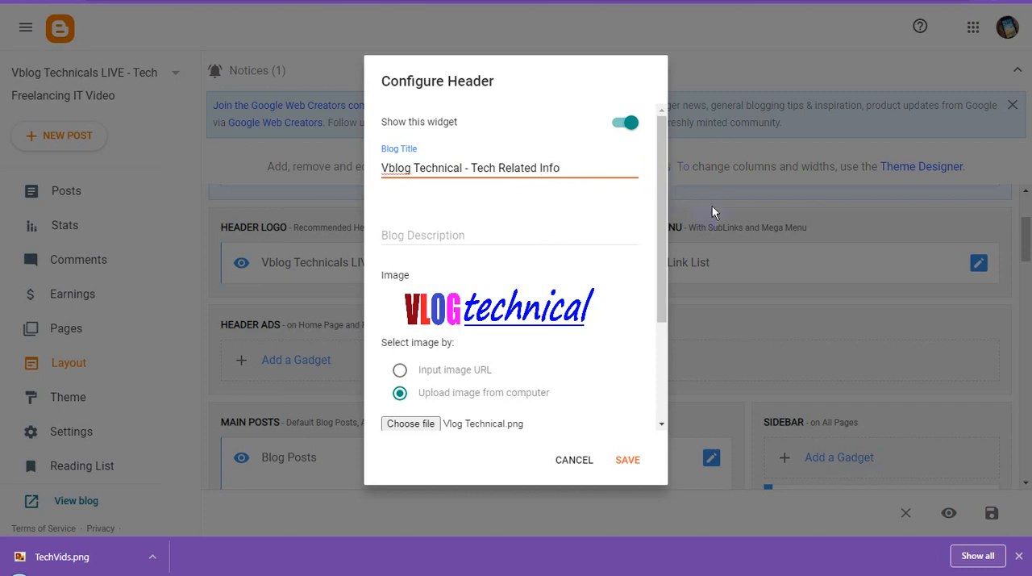
{"action": "key", "text": "ctrl+a"}
{"action": "key", "text": "ctrl+c"}
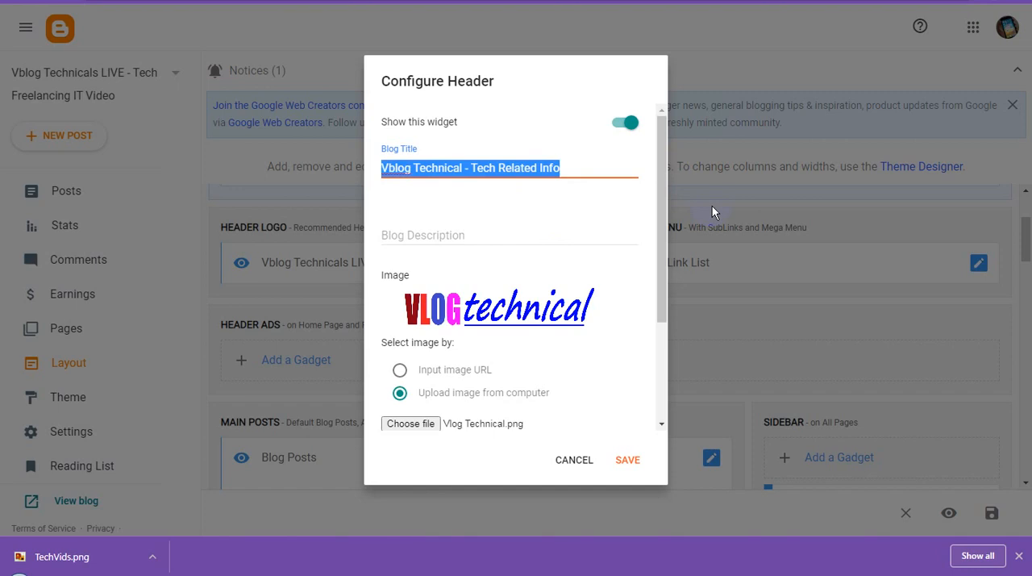
{"action": "left_click", "coordinate": [628, 460]}
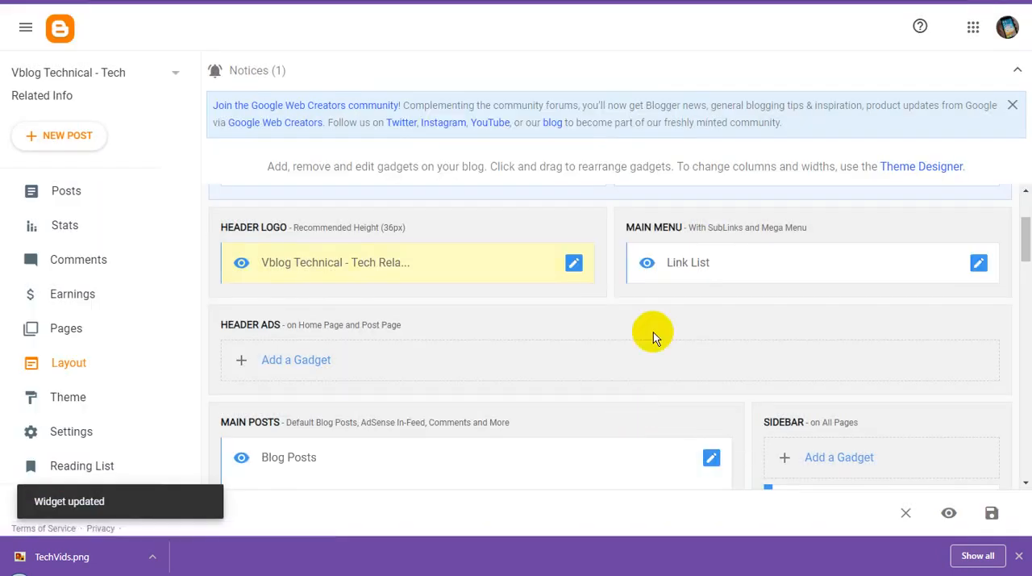
Step: Open the About Us gadget in the layout's About Section and replace its image with Vlog Technical.png uploaded from the computer
{"action": "scroll", "coordinate": [830, 303], "scroll_direction": "down", "scroll_amount": 15}
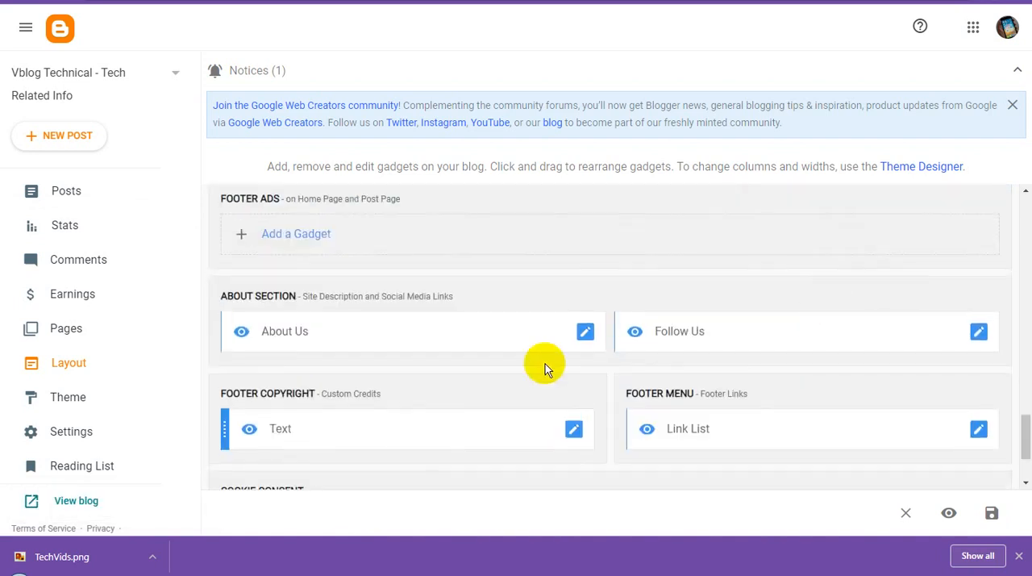
{"action": "scroll", "coordinate": [543, 367], "scroll_direction": "down", "scroll_amount": 3}
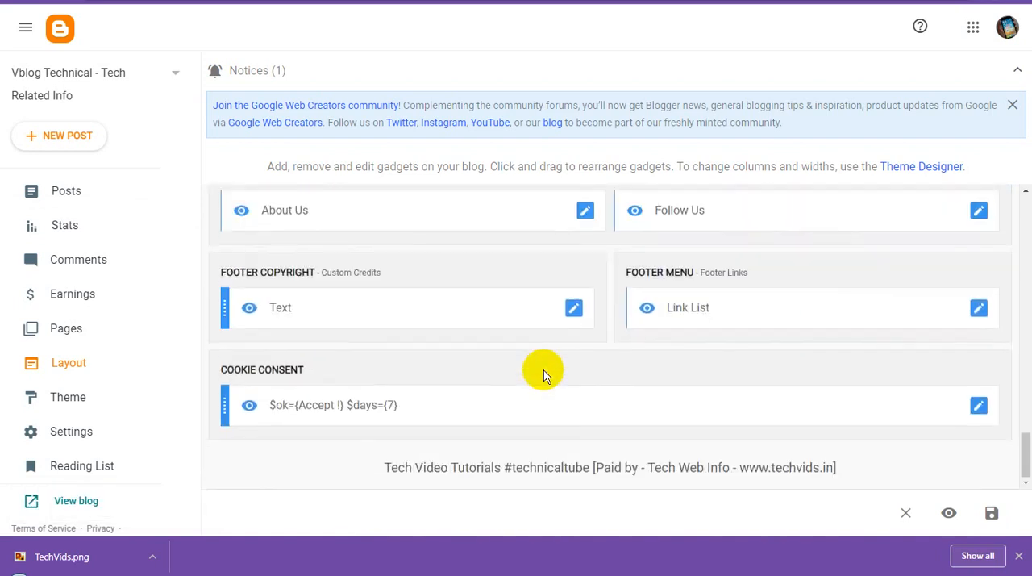
{"action": "left_click", "coordinate": [587, 214]}
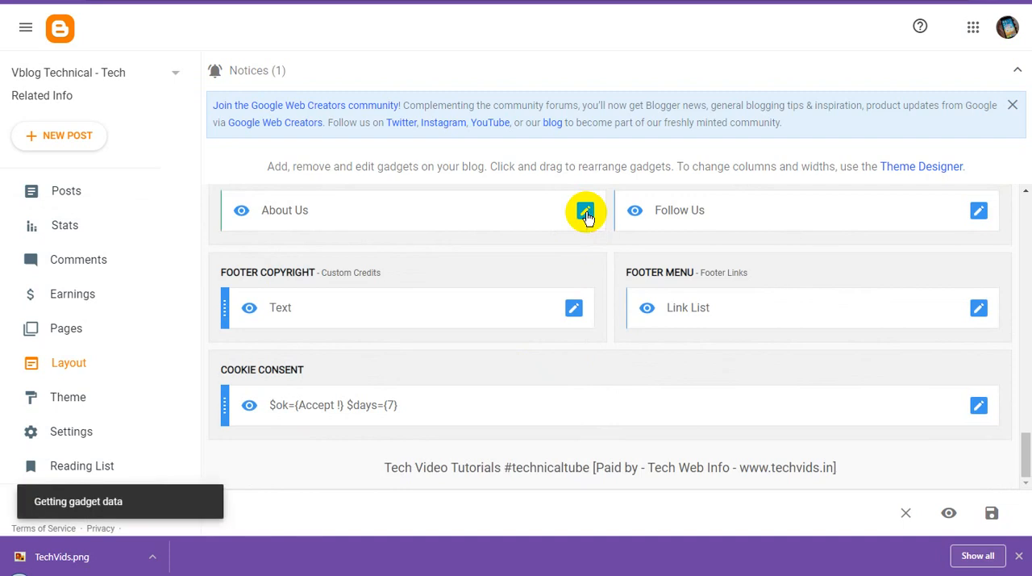
{"action": "scroll", "coordinate": [555, 394], "scroll_direction": "down", "scroll_amount": 1}
{"action": "scroll", "coordinate": [555, 394], "scroll_direction": "down", "scroll_amount": 1}
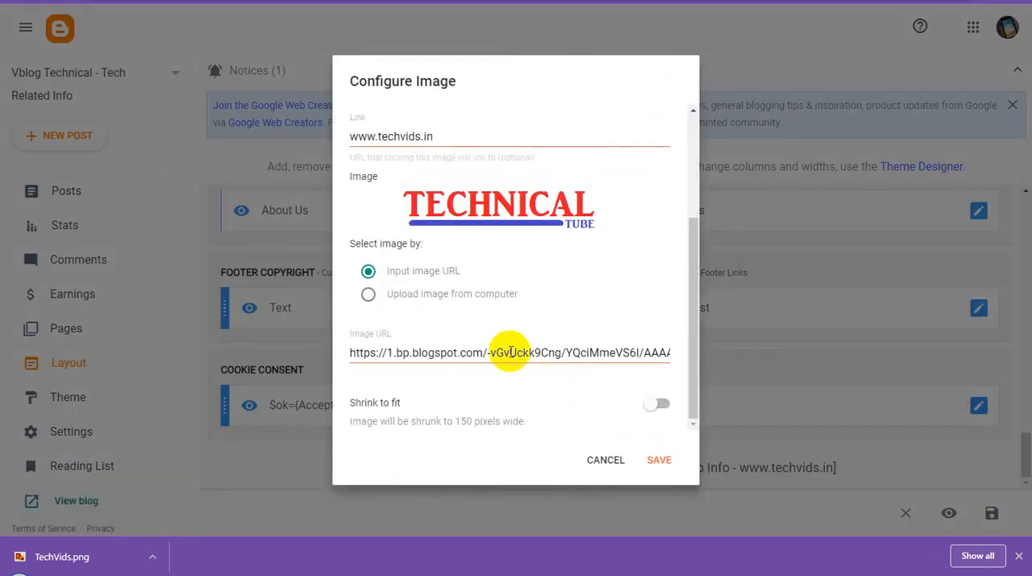
{"action": "left_click", "coordinate": [369, 295]}
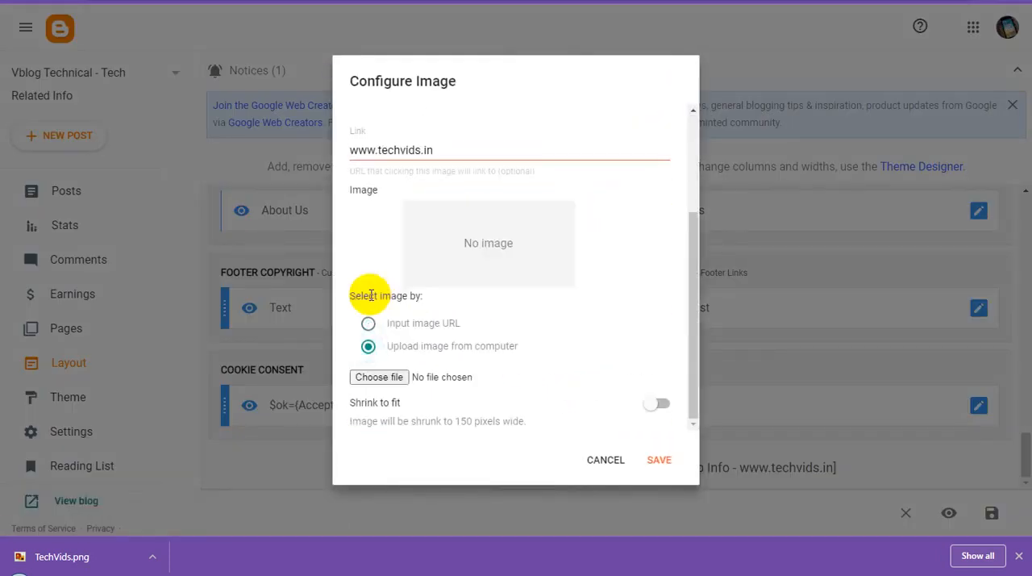
{"action": "left_click", "coordinate": [390, 376]}
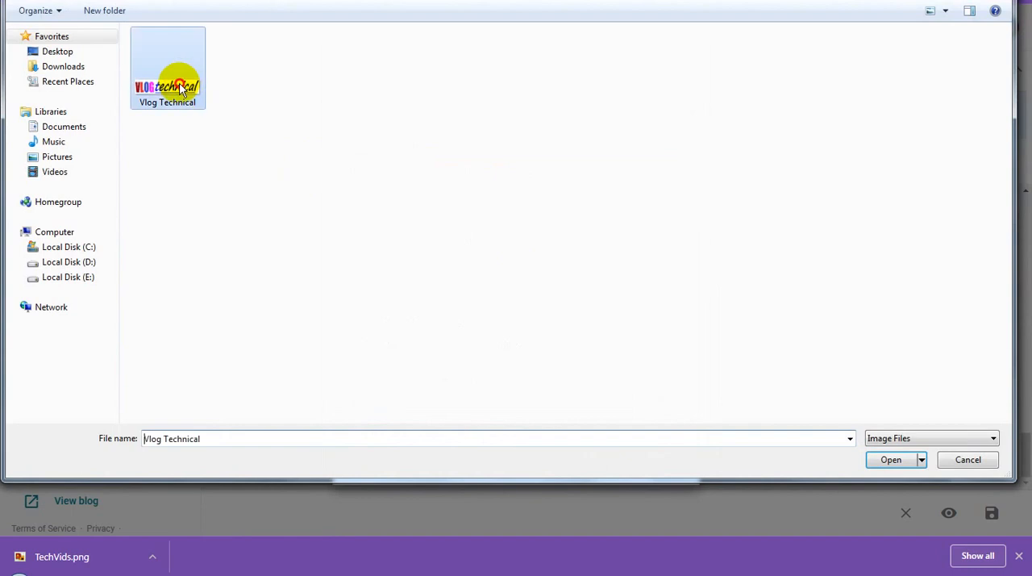
{"action": "double_click", "coordinate": [174, 87]}
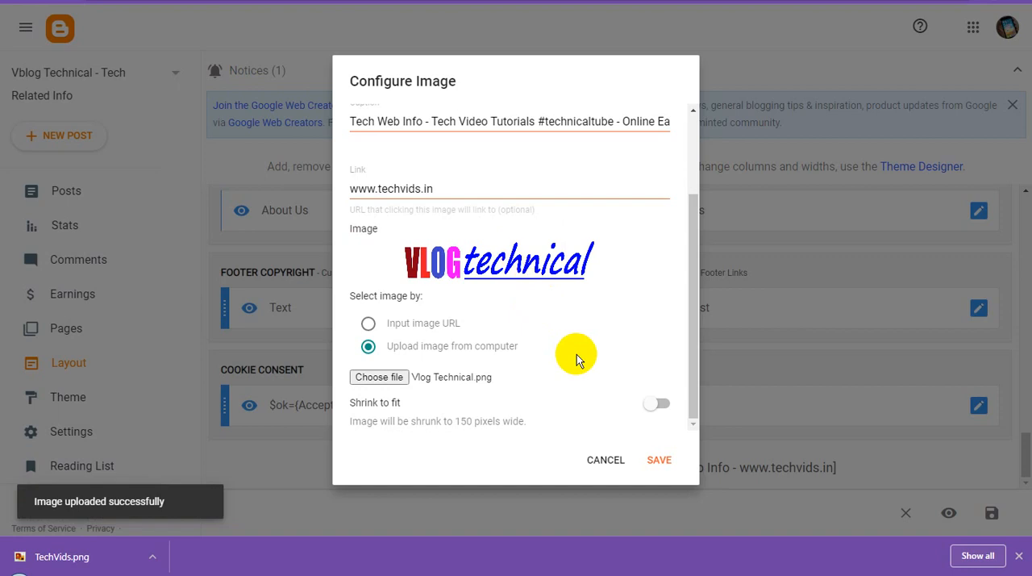
{"action": "triple_click", "coordinate": [491, 121]}
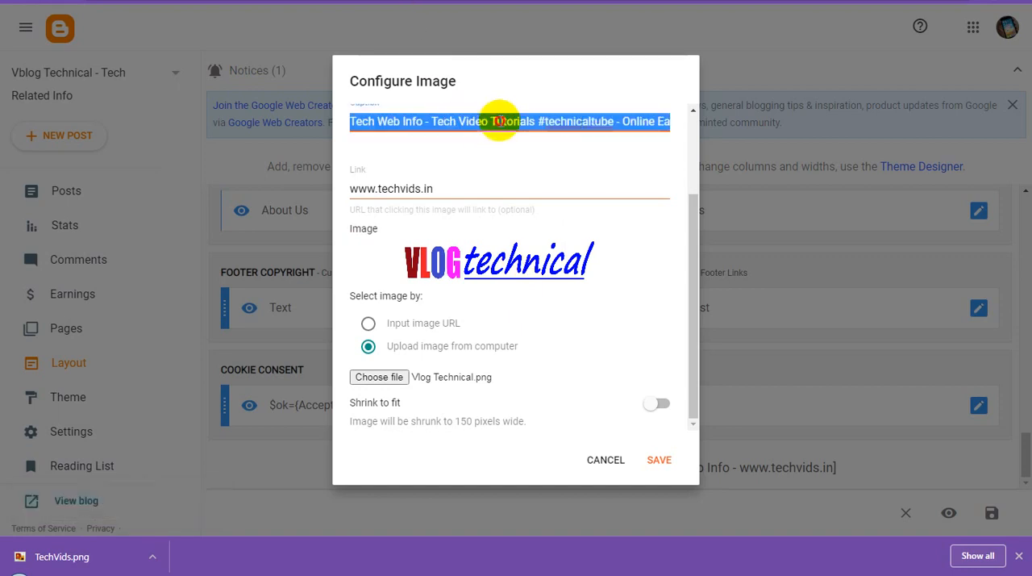
{"action": "key", "text": "ctrl+v"}
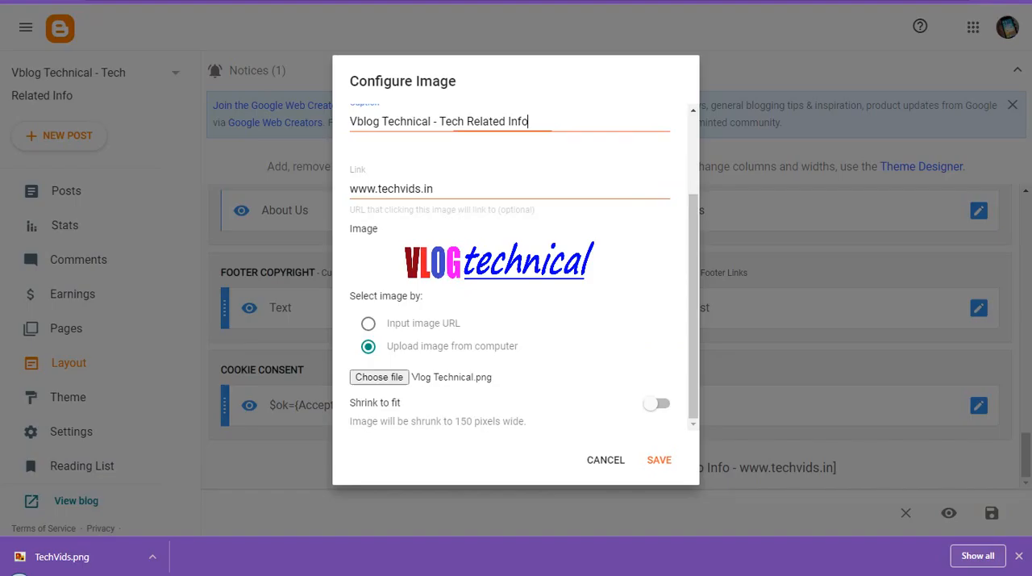
{"action": "left_click", "coordinate": [438, 189]}
{"action": "key", "text": "ctrl+a"}
{"action": "type", "text": "https://vblogtechnicals.blogspot.co"}
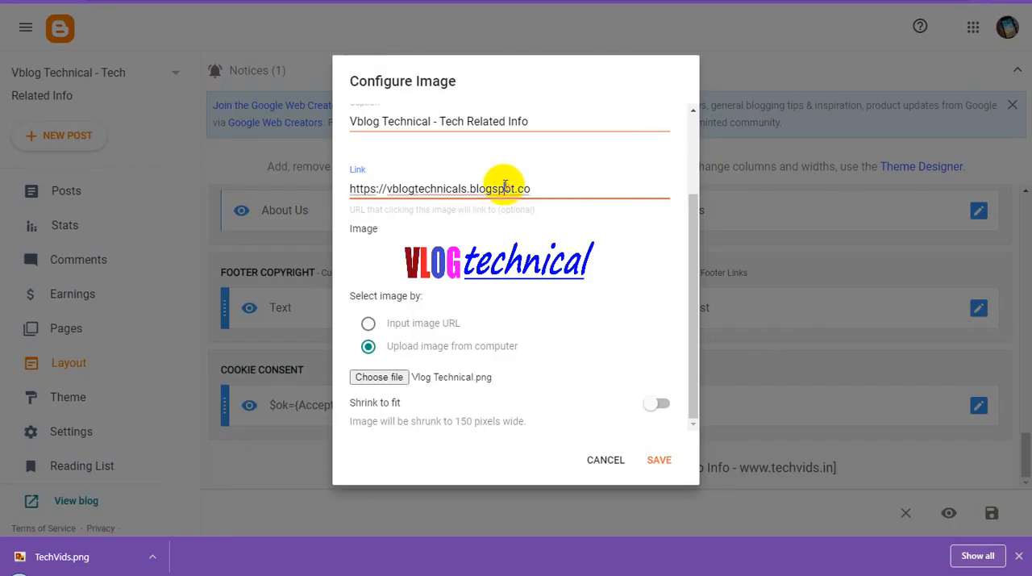
{"action": "triple_click", "coordinate": [505, 187]}
{"action": "type", "text": "https://vblogtechnicals.blogspot.com/"}
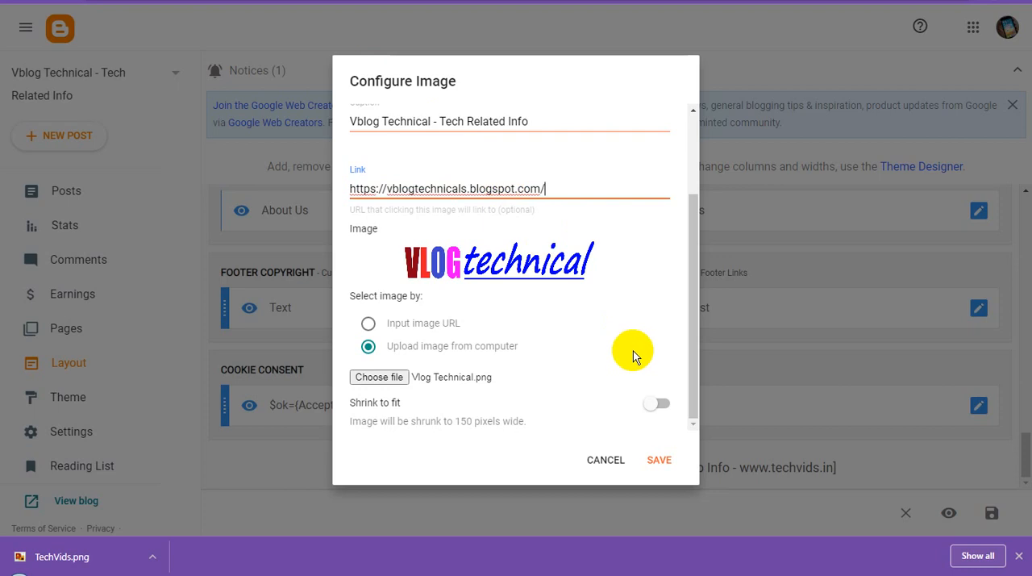
{"action": "left_click", "coordinate": [666, 463]}
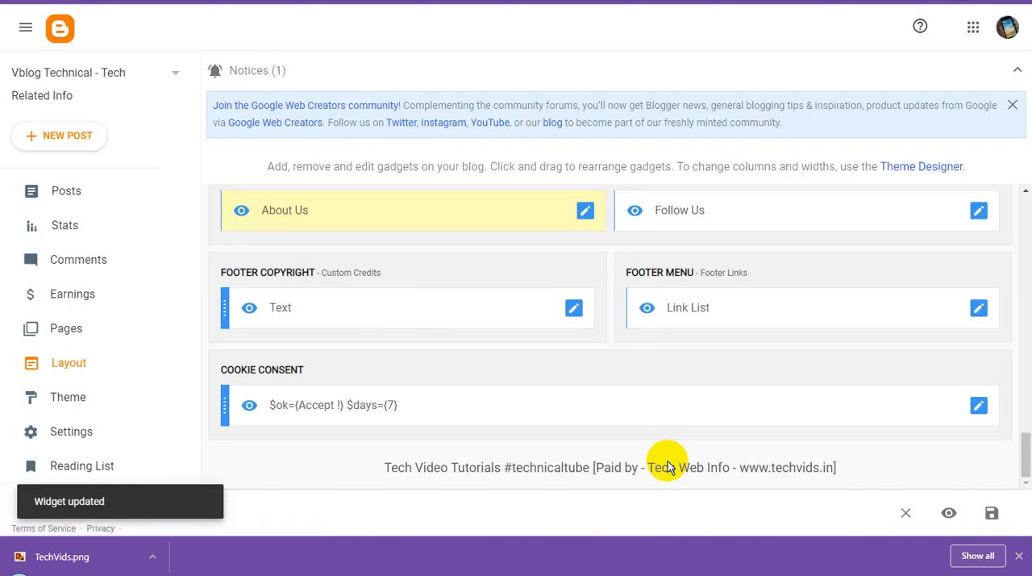
{"action": "scroll", "coordinate": [899, 331], "scroll_direction": "up", "scroll_amount": 4}
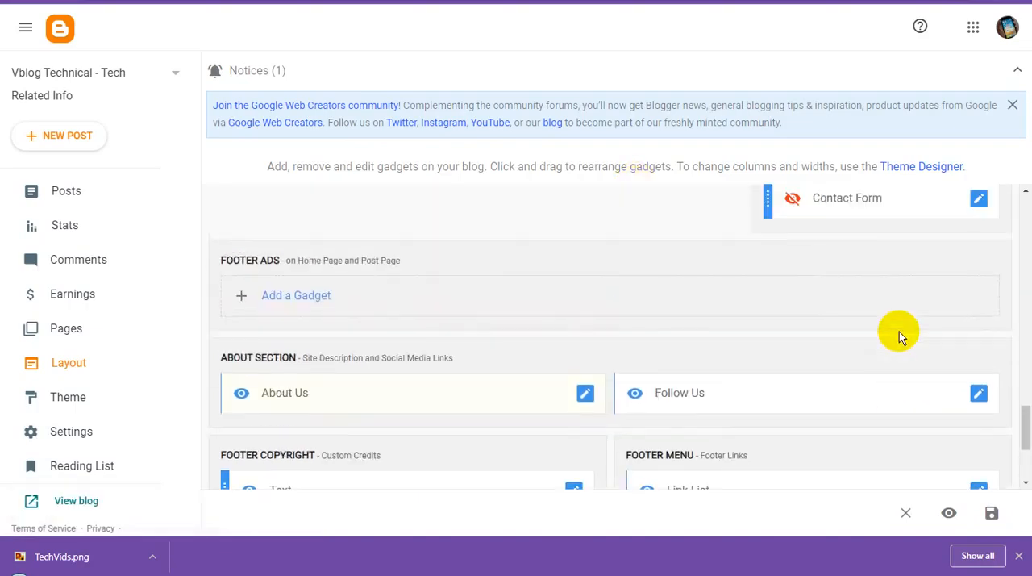
{"action": "scroll", "coordinate": [899, 331], "scroll_direction": "up", "scroll_amount": 1}
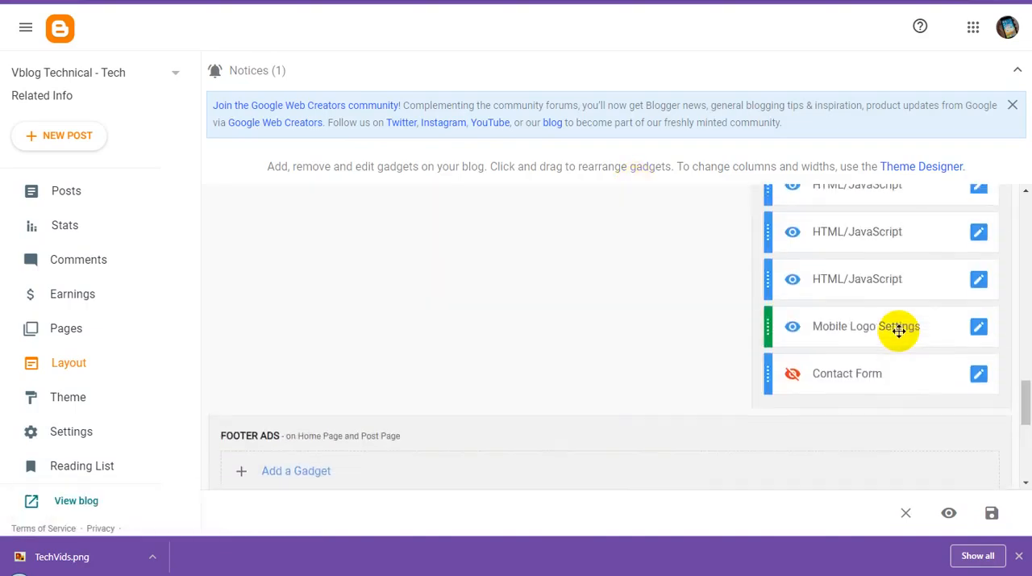
{"action": "left_click", "coordinate": [978, 329]}
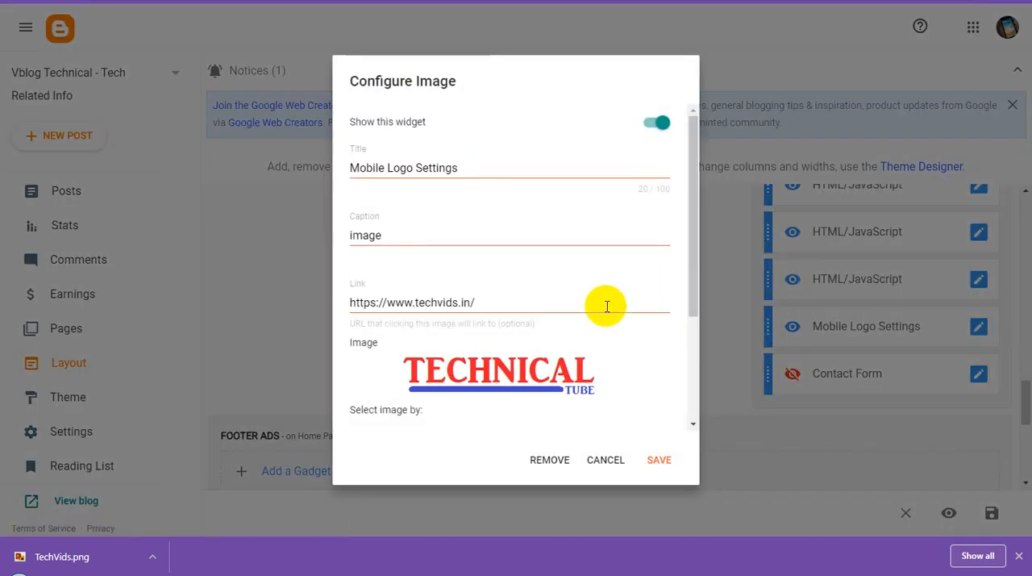
{"action": "triple_click", "coordinate": [468, 303]}
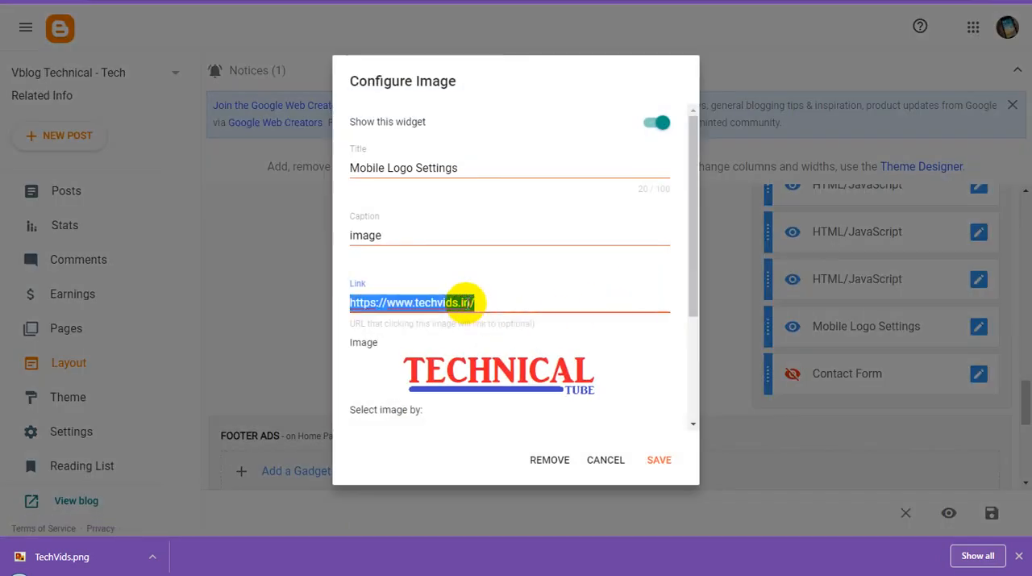
{"action": "type", "text": "https://vblogtechnicals.blogspot.com/"}
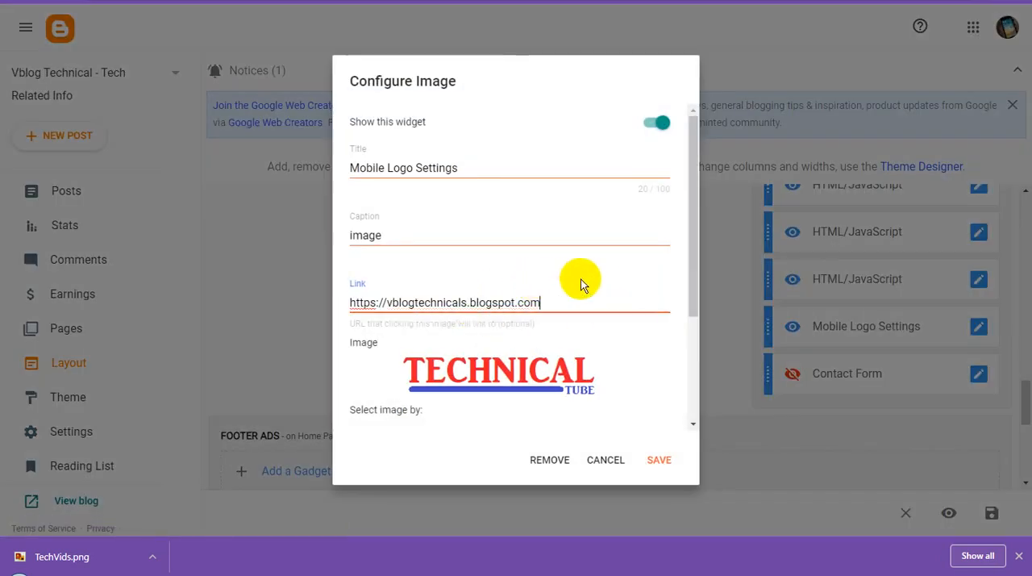
{"action": "key", "text": "BackSpace"}
Step: Replace the mobile logo image with Vlog Technical.png uploaded from the computer and save the gadget
{"action": "scroll", "coordinate": [589, 306], "scroll_direction": "down", "scroll_amount": 2}
{"action": "left_click", "coordinate": [368, 317]}
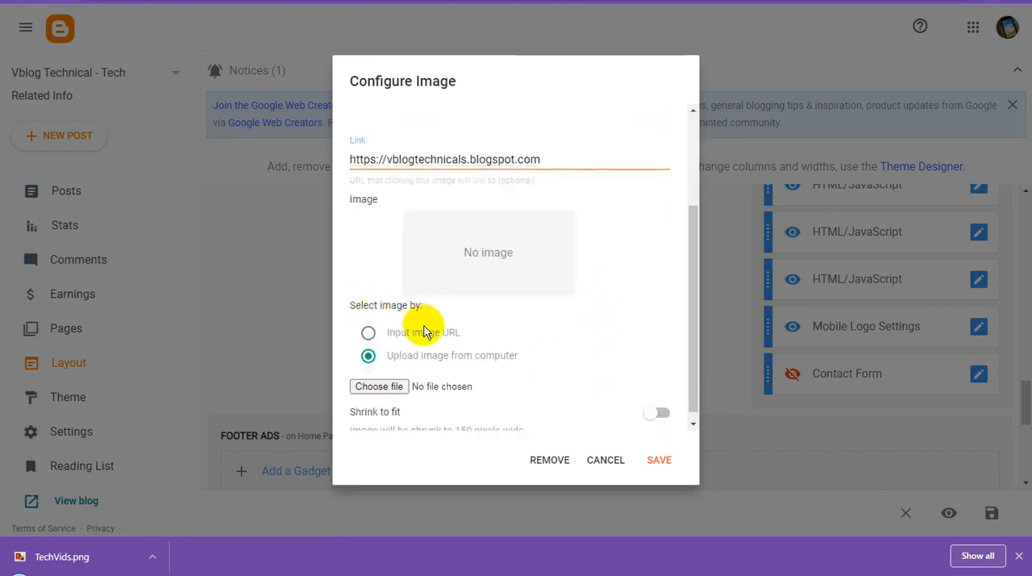
{"action": "left_click", "coordinate": [380, 385]}
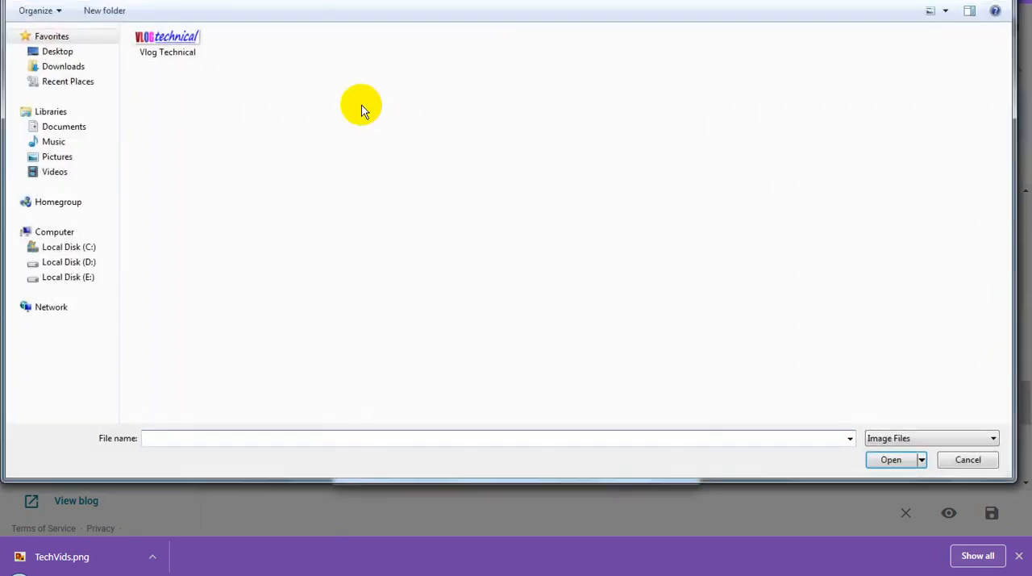
{"action": "double_click", "coordinate": [182, 47]}
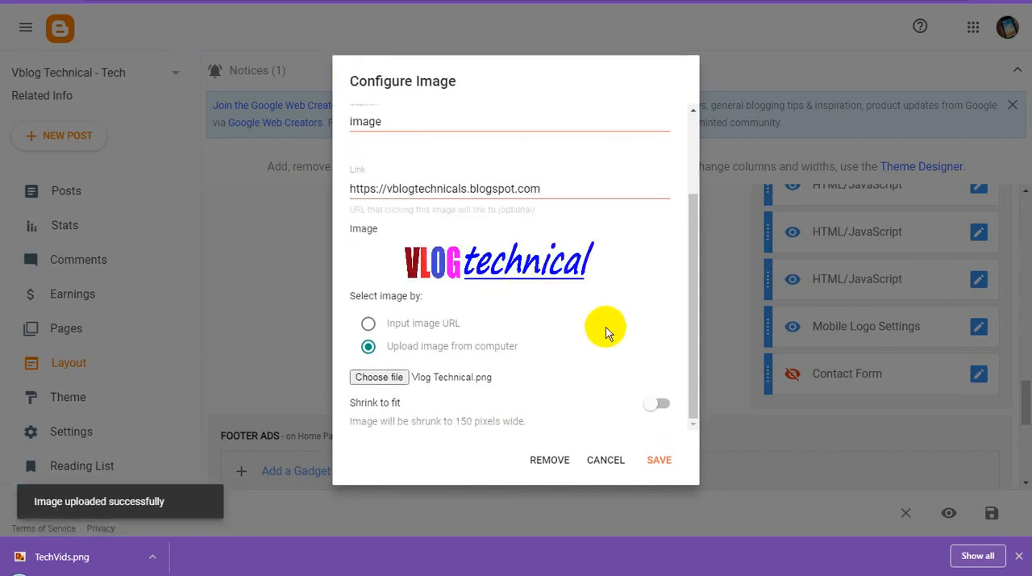
{"action": "left_click", "coordinate": [660, 459]}
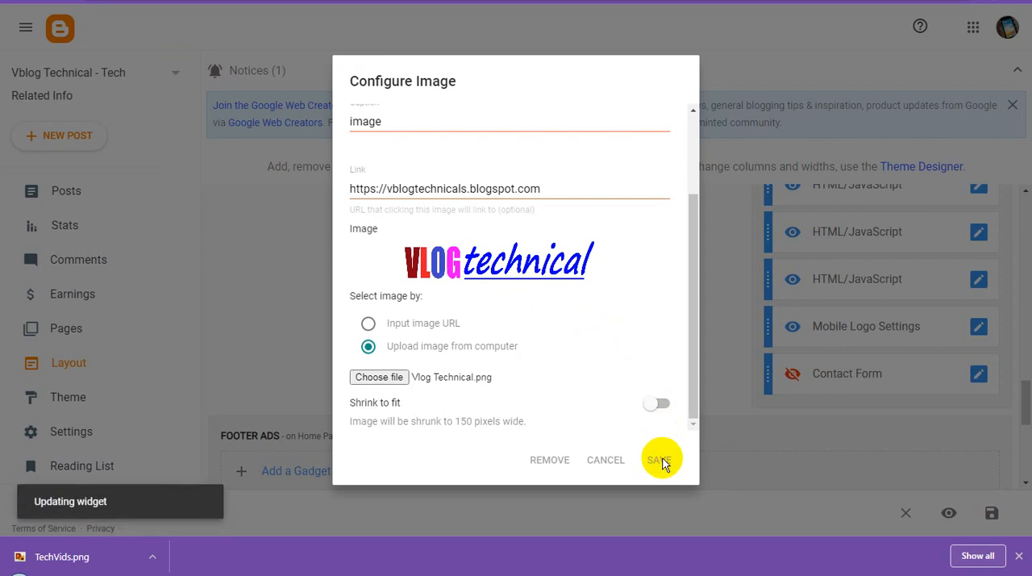
Step: Review the Header Logo gadget's blog title, image and placement settings, then save the gadget
{"action": "scroll", "coordinate": [571, 405], "scroll_direction": "up", "scroll_amount": 15}
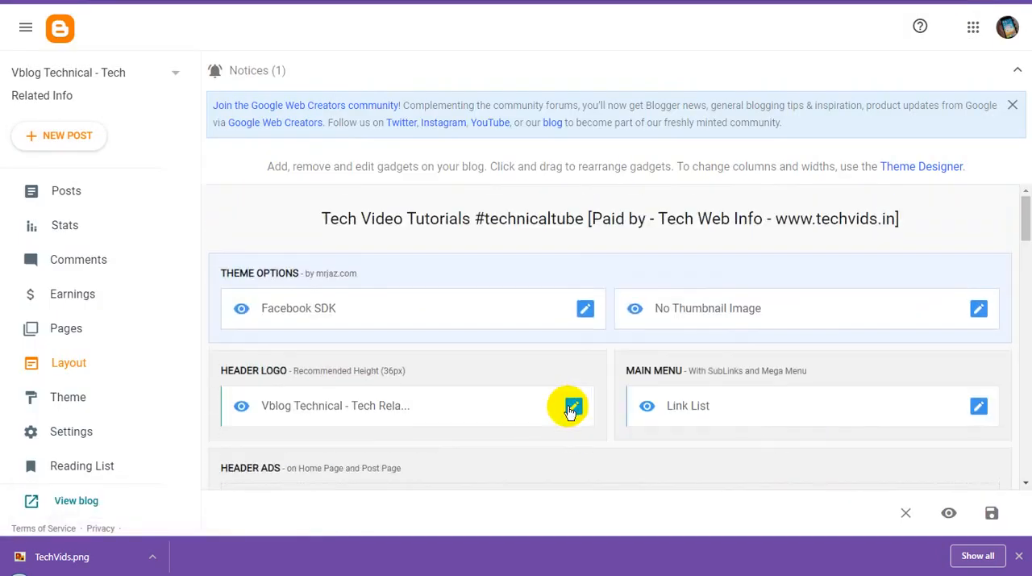
{"action": "scroll", "coordinate": [594, 371], "scroll_direction": "down", "scroll_amount": 1}
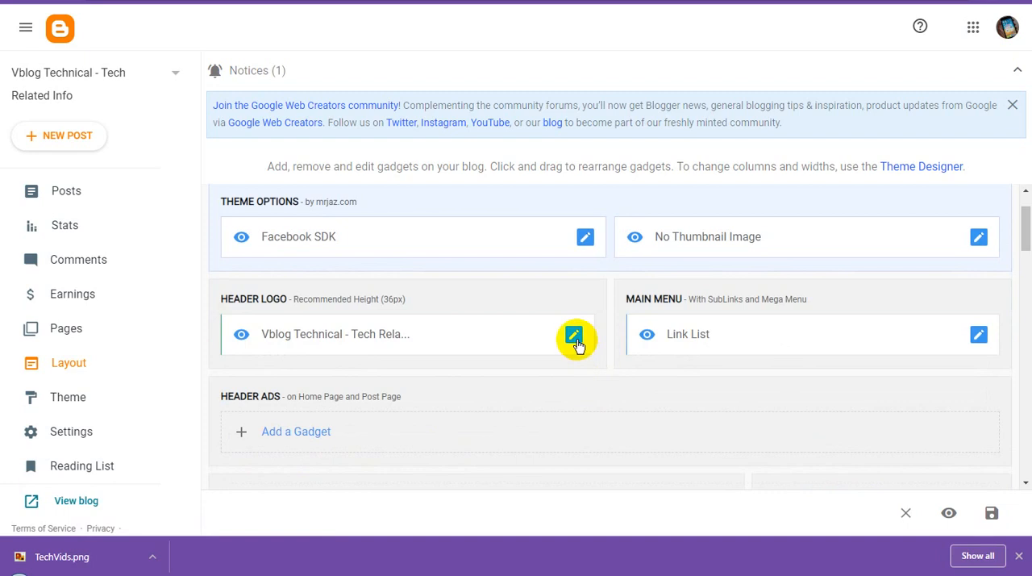
{"action": "left_click", "coordinate": [575, 337]}
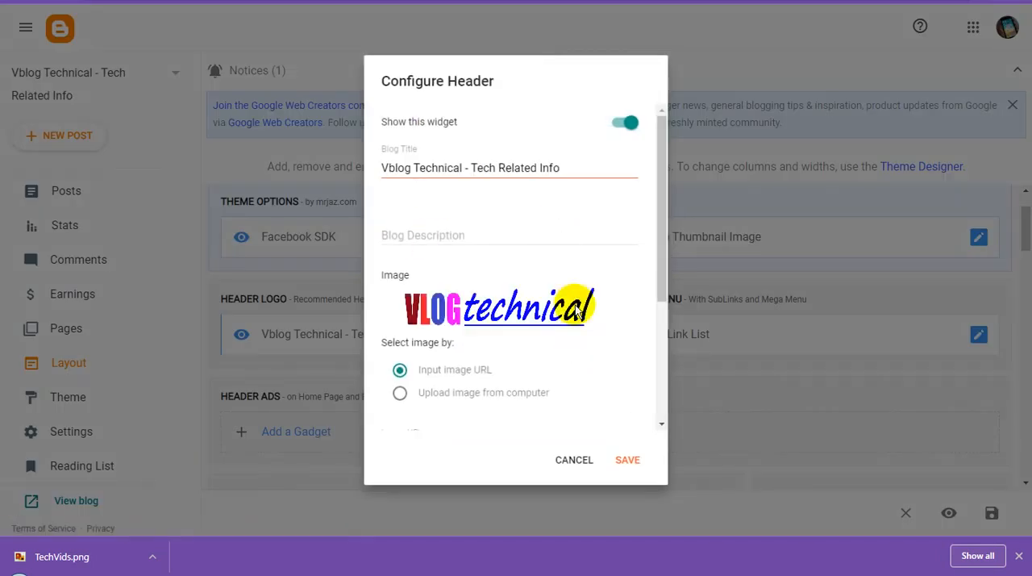
{"action": "scroll", "coordinate": [577, 312], "scroll_direction": "down", "scroll_amount": 3}
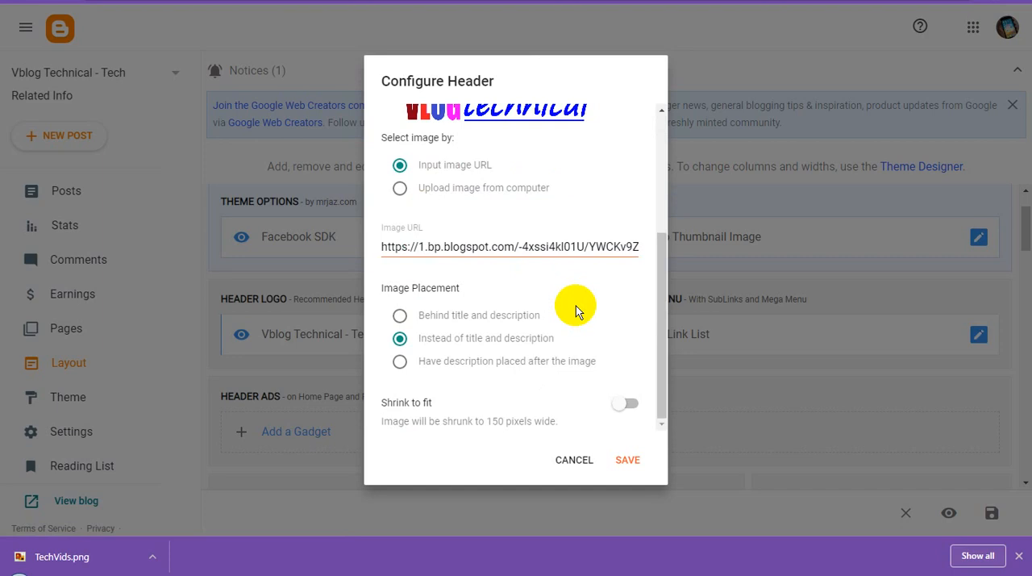
{"action": "left_click", "coordinate": [630, 462]}
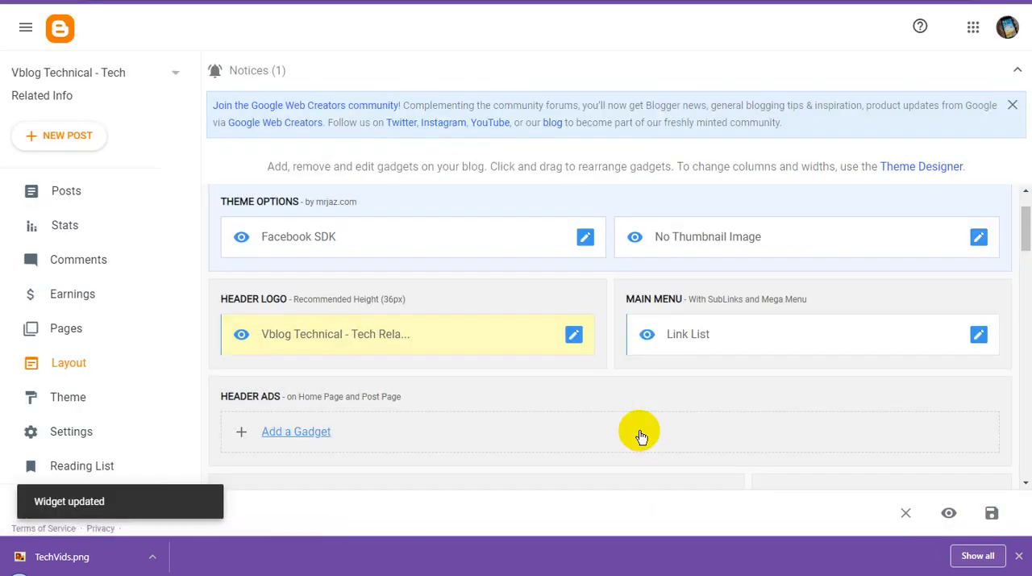
{"action": "scroll", "coordinate": [762, 267], "scroll_direction": "down", "scroll_amount": 15}
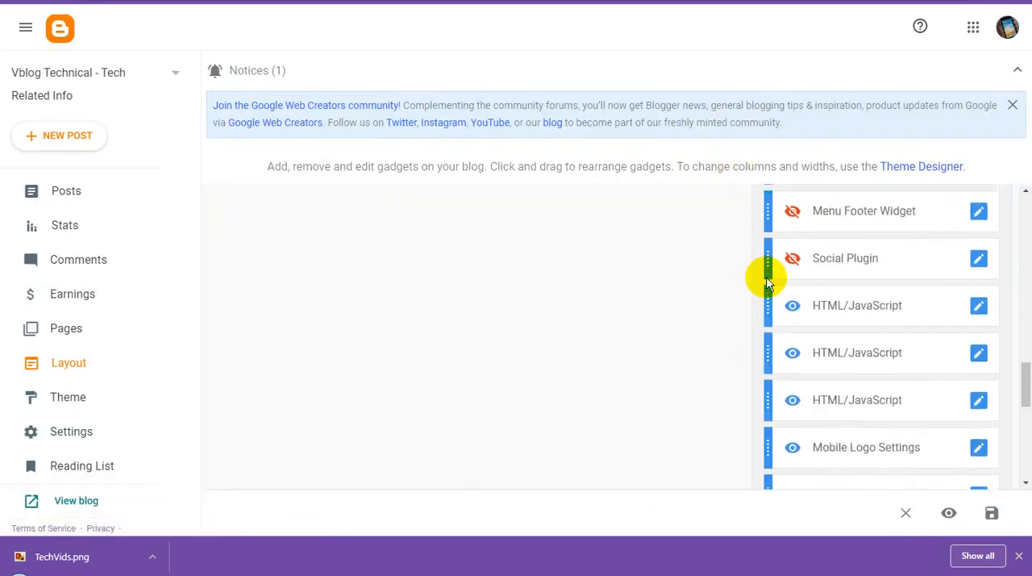
{"action": "scroll", "coordinate": [766, 282], "scroll_direction": "down", "scroll_amount": 3}
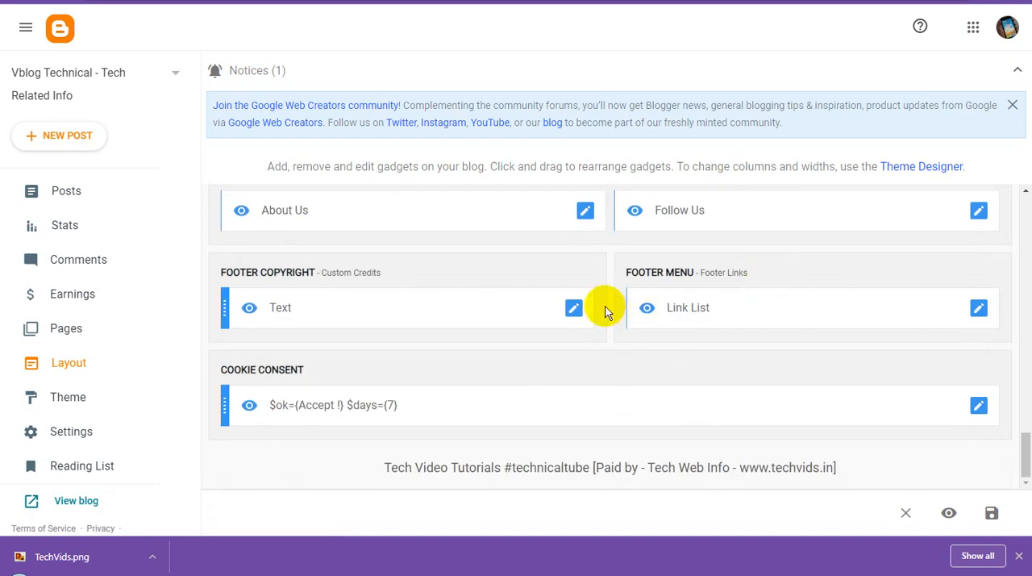
{"action": "left_click", "coordinate": [574, 310]}
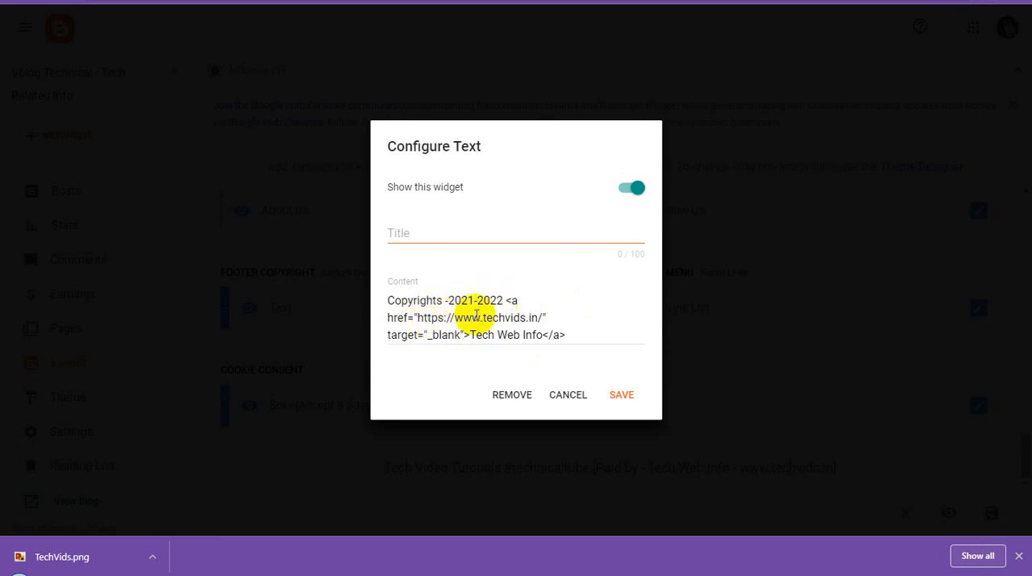
{"action": "left_click_drag", "start_coordinate": [417, 318], "coordinate": [543, 317]}
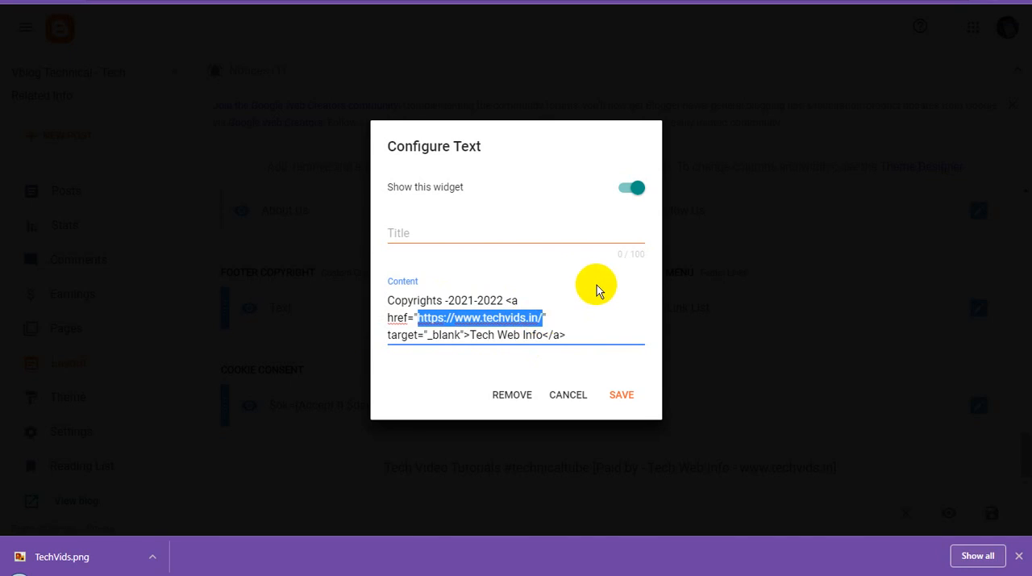
{"action": "key", "text": "BackSpace"}
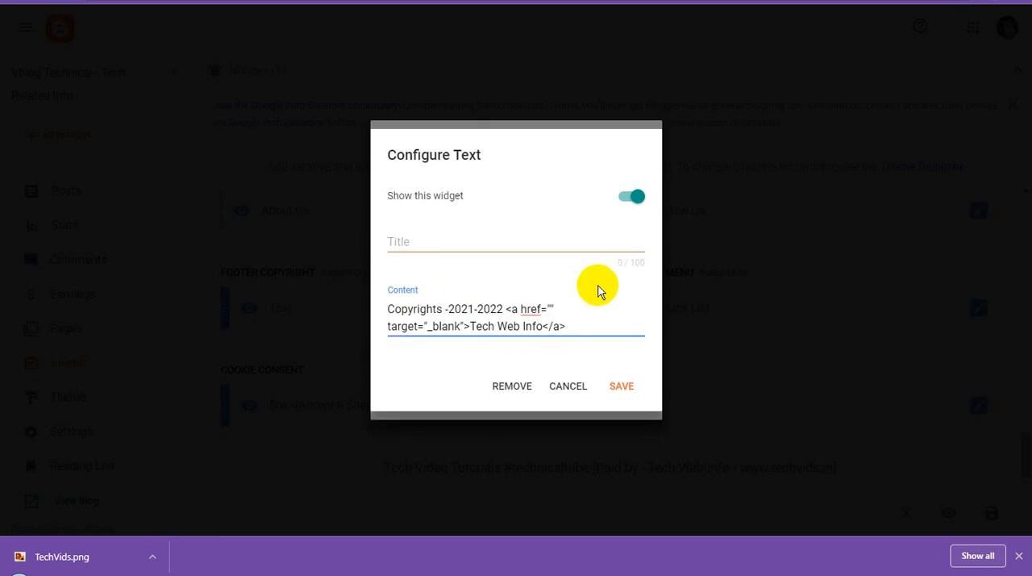
{"action": "type", "text": "https://vblogtechnicals.blogspot.com/"}
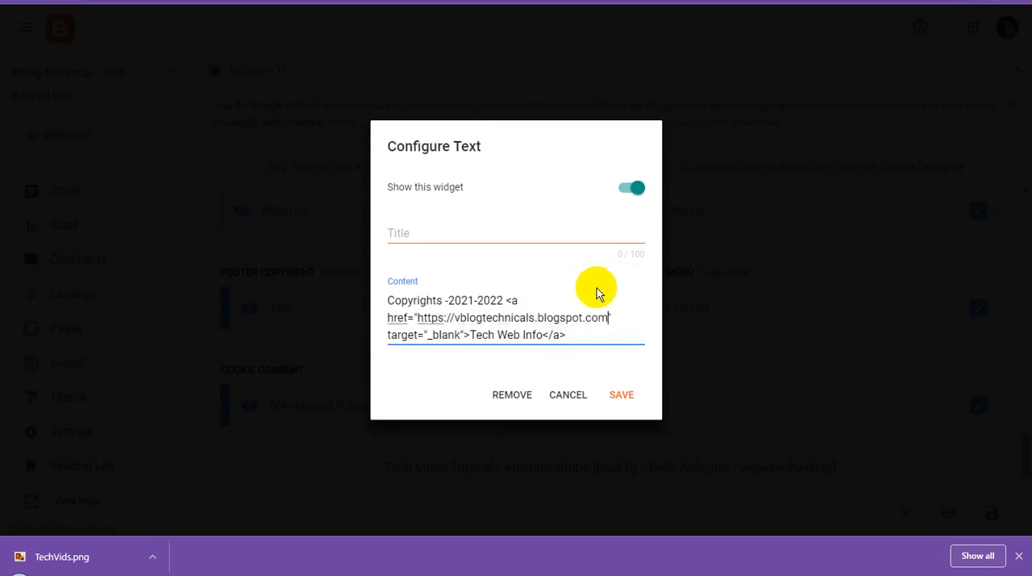
{"action": "key", "text": "BackSpace"}
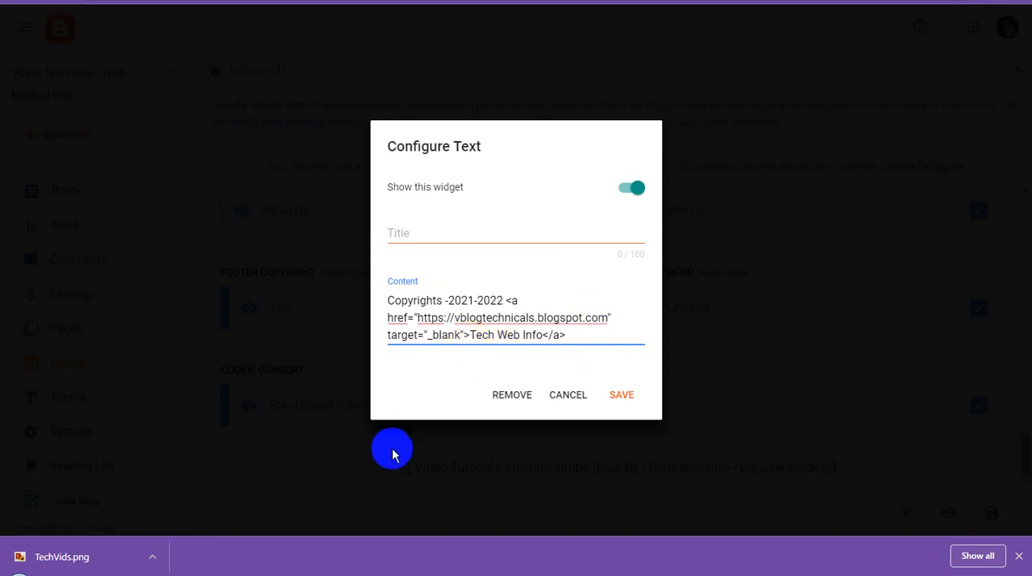
Step: Switch to WordPad, paste the blog address under the title, copy "Vblog Technical - Tech Related Info" and return to the gadget
{"action": "left_click", "coordinate": [376, 565]}
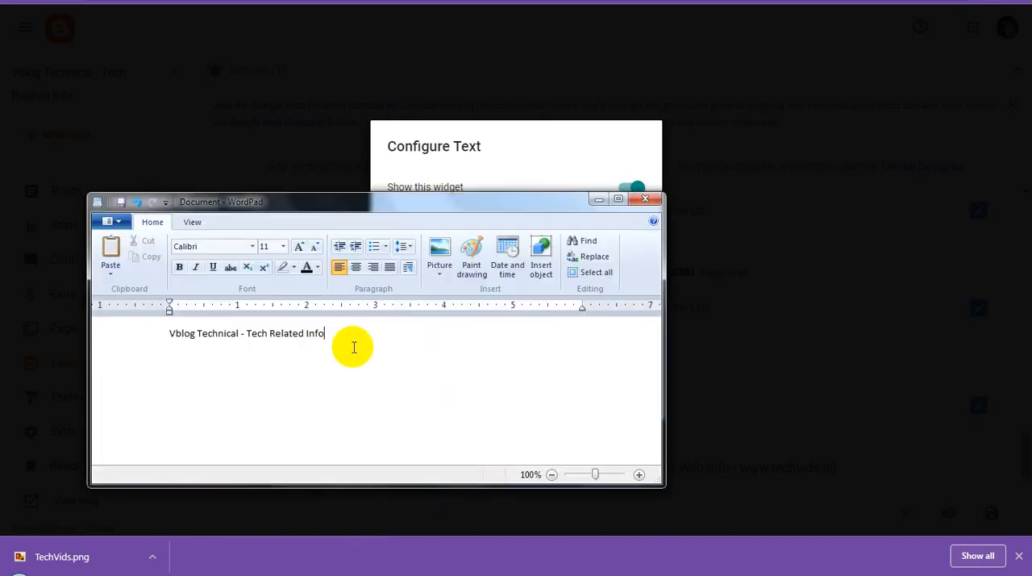
{"action": "type", "text": "https://vblogtechnicals.blogspot.com/"}
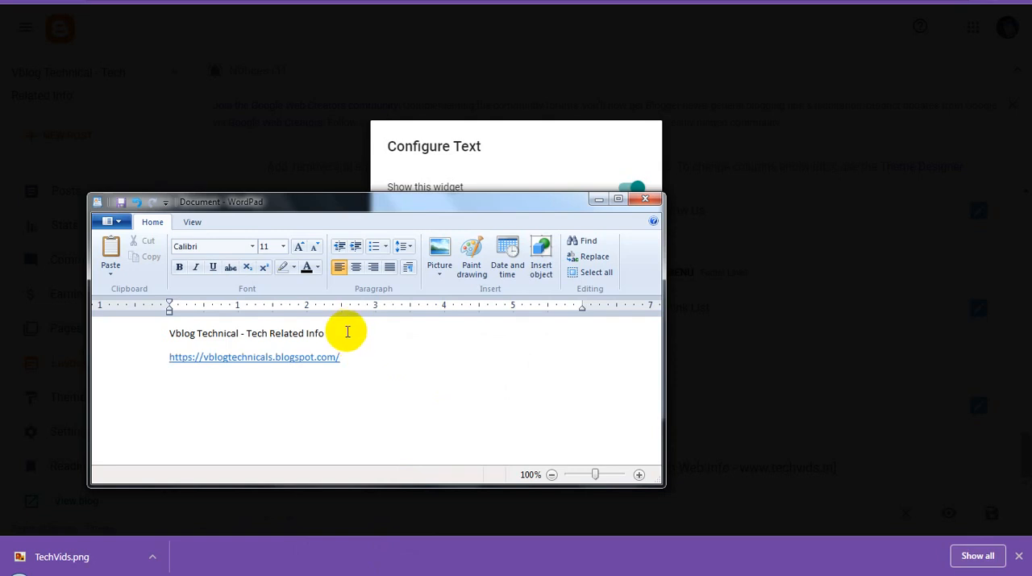
{"action": "left_click_drag", "start_coordinate": [346, 331], "coordinate": [134, 334]}
{"action": "key", "text": "ctrl+c"}
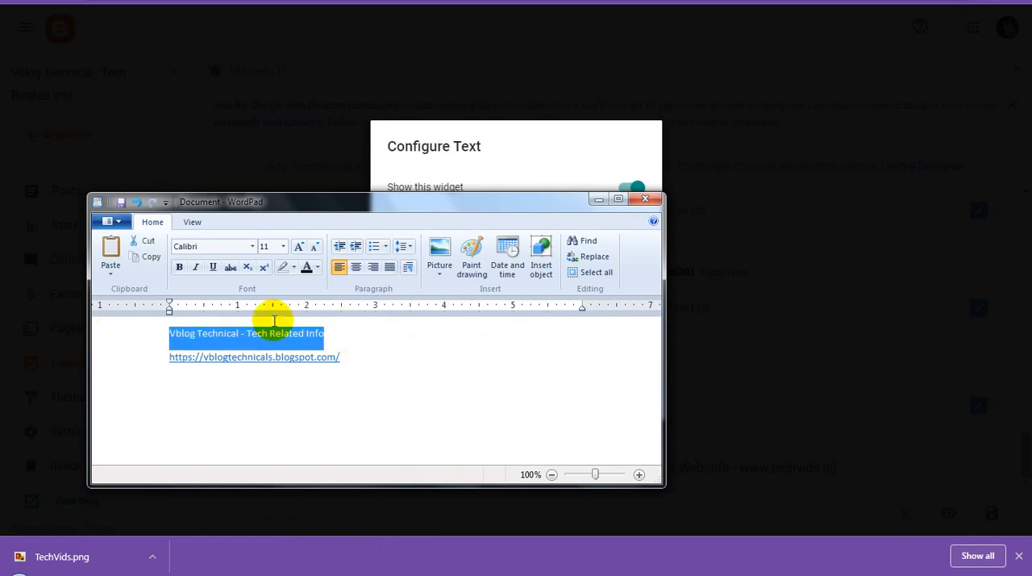
{"action": "left_click", "coordinate": [599, 199]}
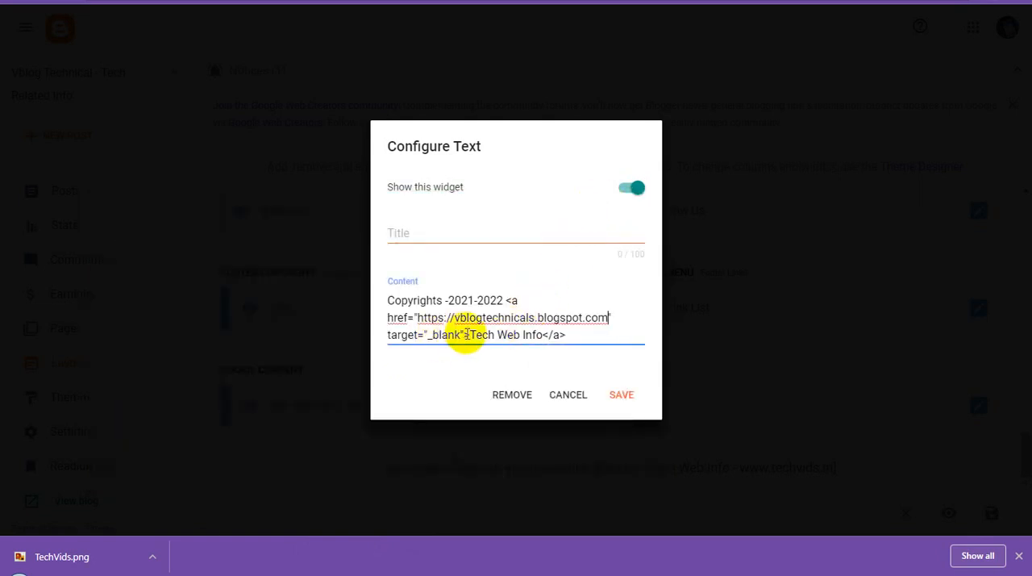
Step: Replace the footer credit's link text with "Vblog Technical - Tech Related Info", save the gadget and dismiss the leftover dialogs
{"action": "left_click_drag", "start_coordinate": [472, 334], "coordinate": [543, 335]}
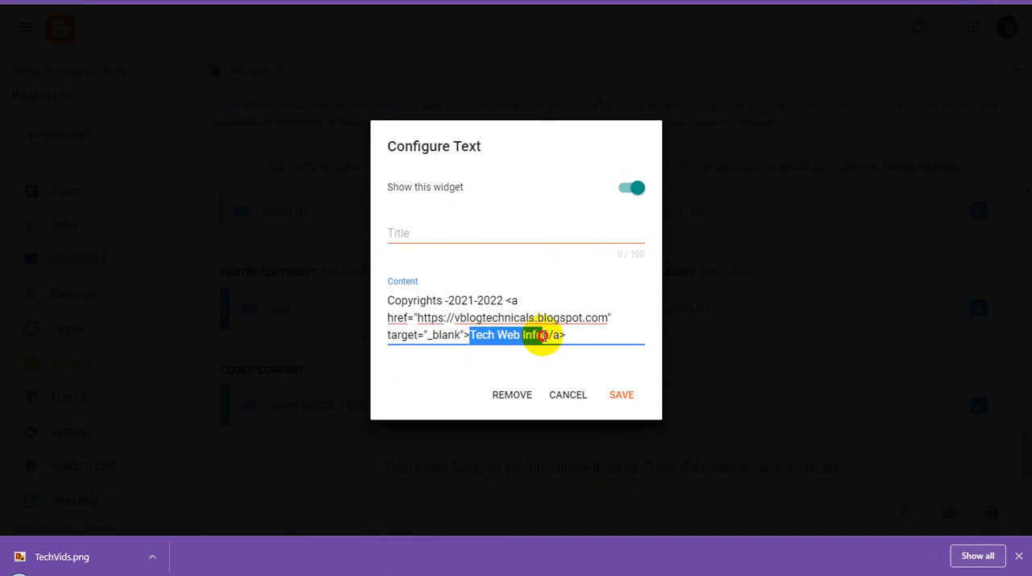
{"action": "key", "text": "ctrl+v"}
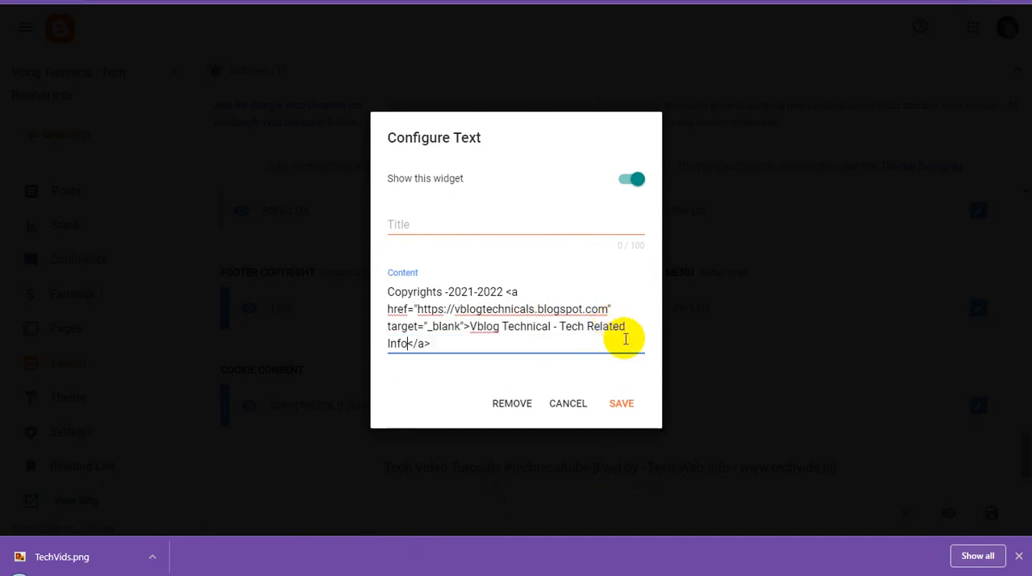
{"action": "left_click", "coordinate": [634, 405]}
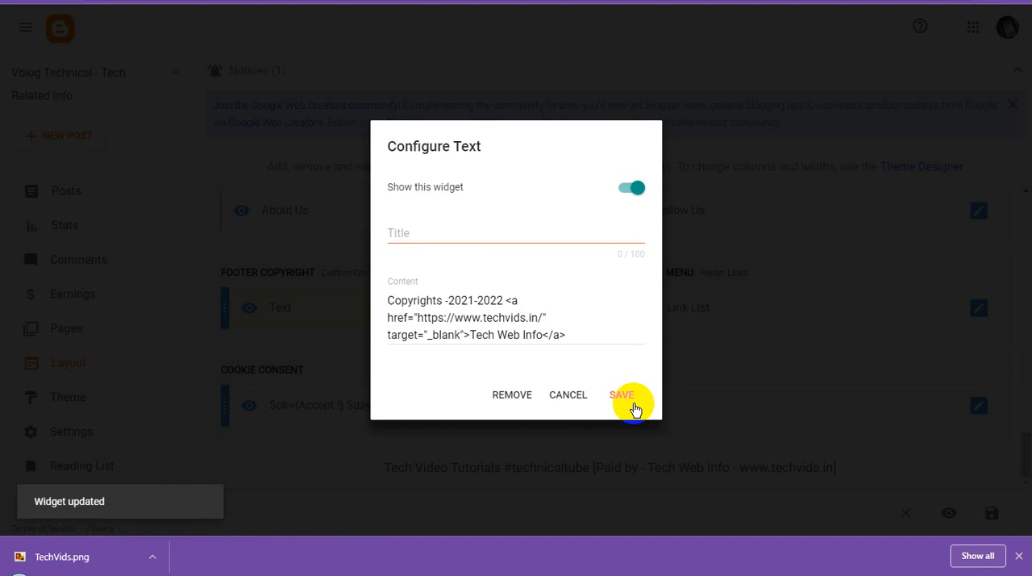
{"action": "left_click", "coordinate": [574, 394]}
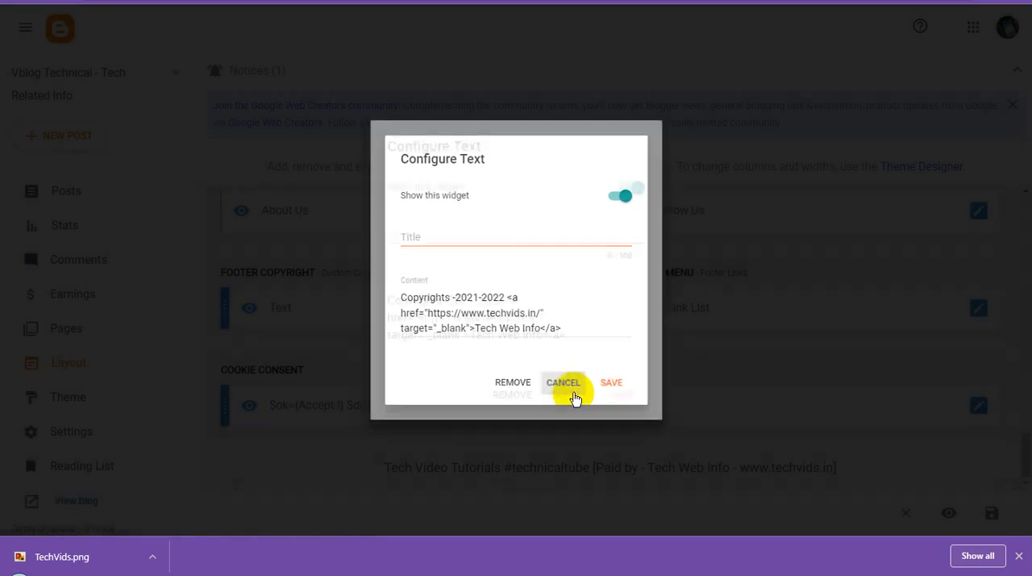
{"action": "left_click", "coordinate": [574, 394]}
{"action": "left_click", "coordinate": [574, 394]}
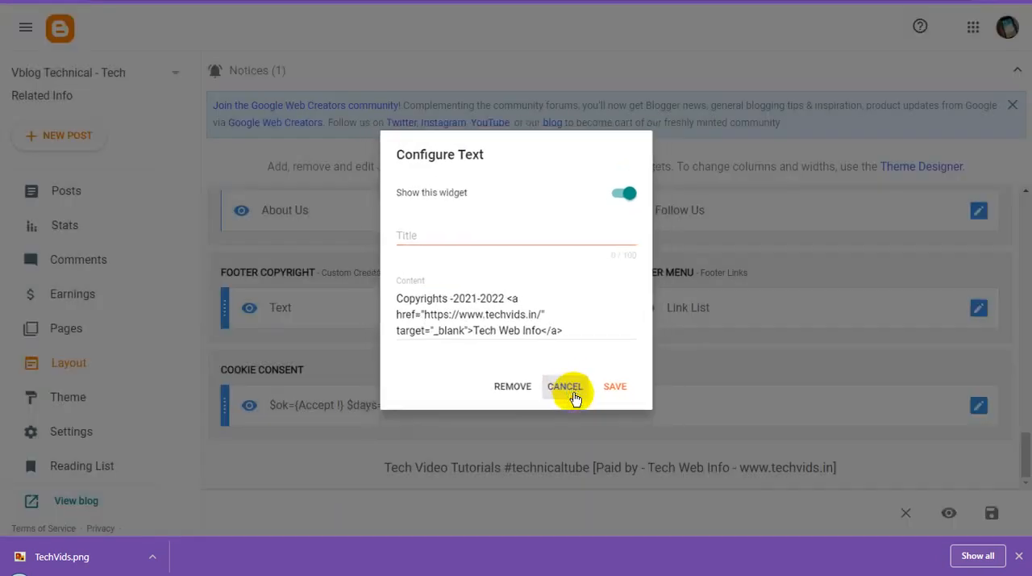
Step: Check the saved content of the Footer Copyright text gadget and the footer's About Us gadget, saving each again
{"action": "left_click", "coordinate": [574, 308]}
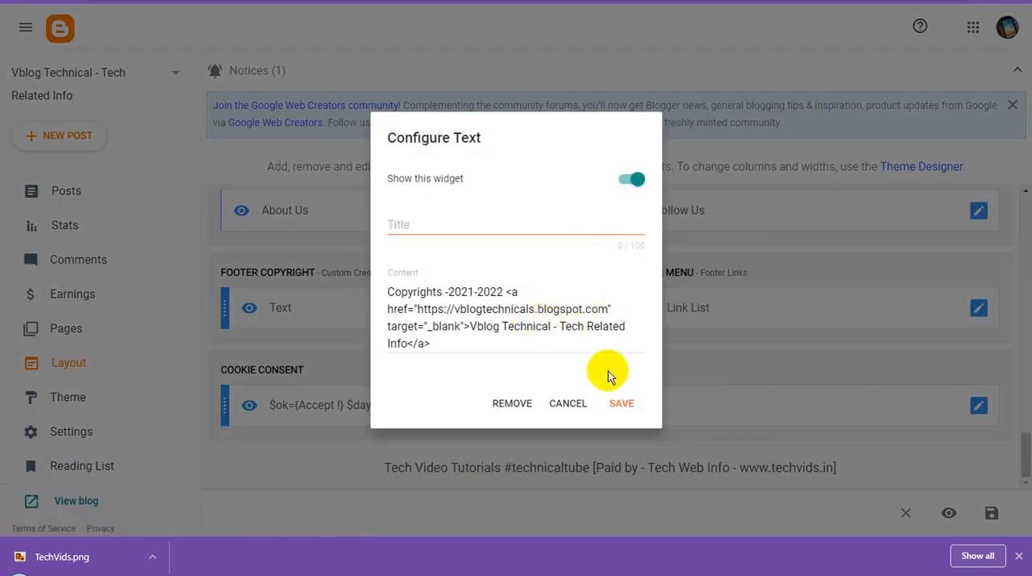
{"action": "left_click", "coordinate": [628, 403]}
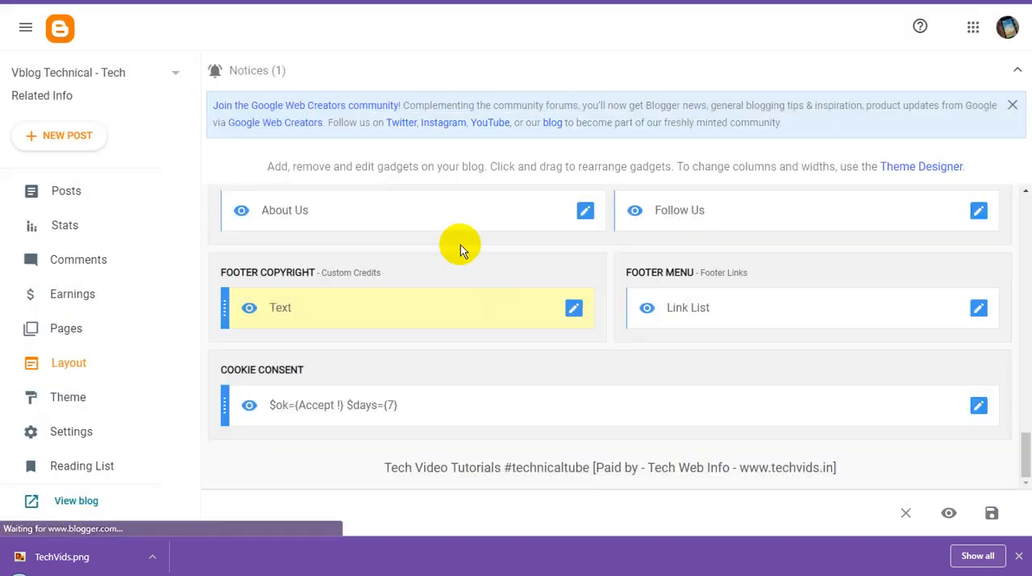
{"action": "left_click", "coordinate": [585, 214]}
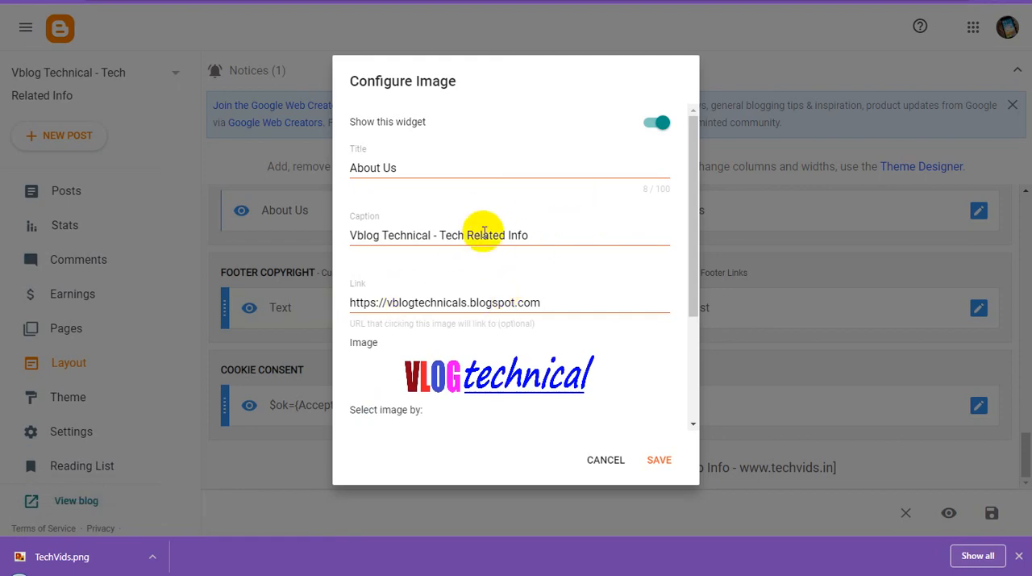
{"action": "scroll", "coordinate": [586, 306], "scroll_direction": "down", "scroll_amount": 2}
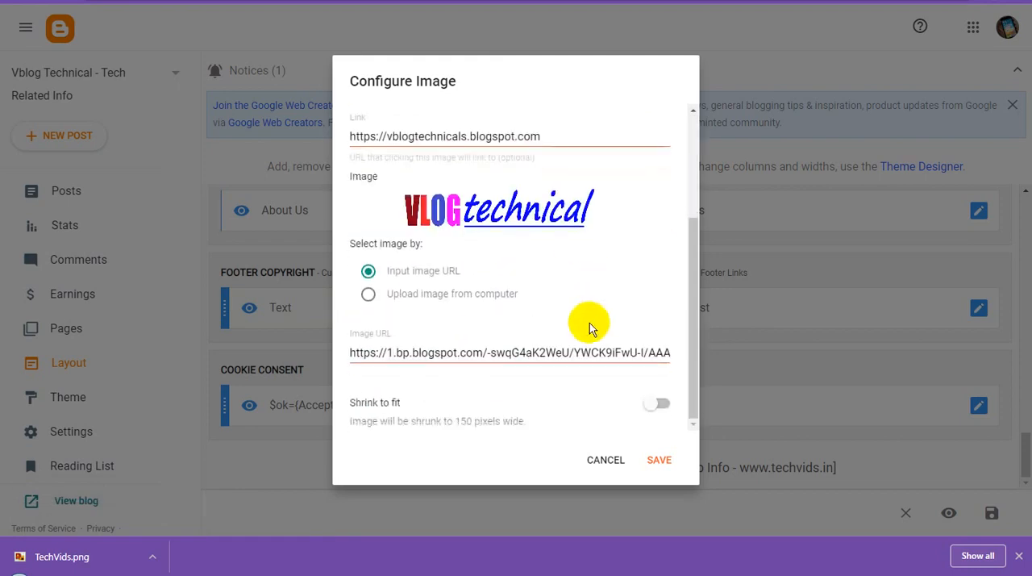
{"action": "left_click", "coordinate": [665, 461]}
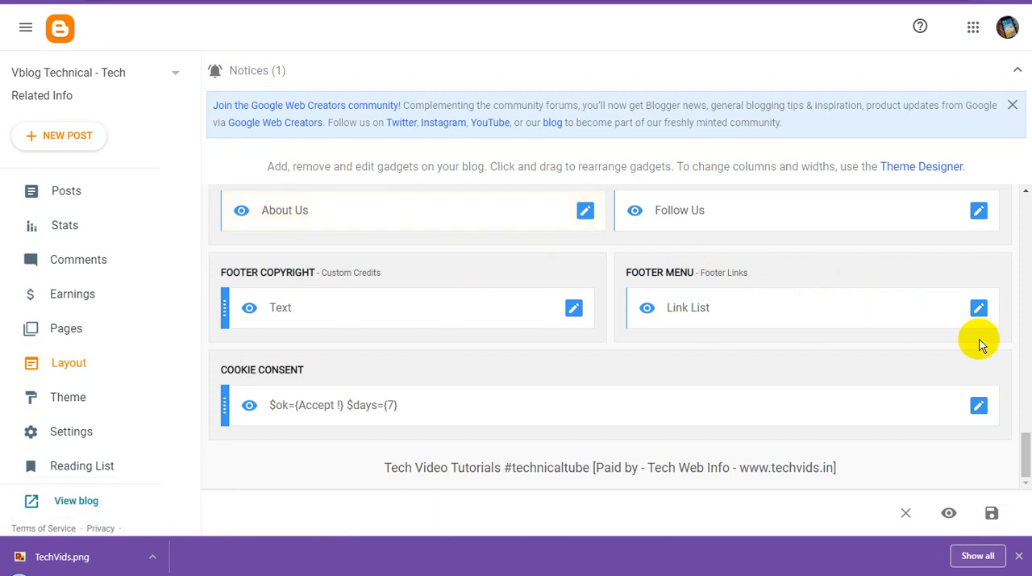
{"action": "left_click", "coordinate": [586, 212]}
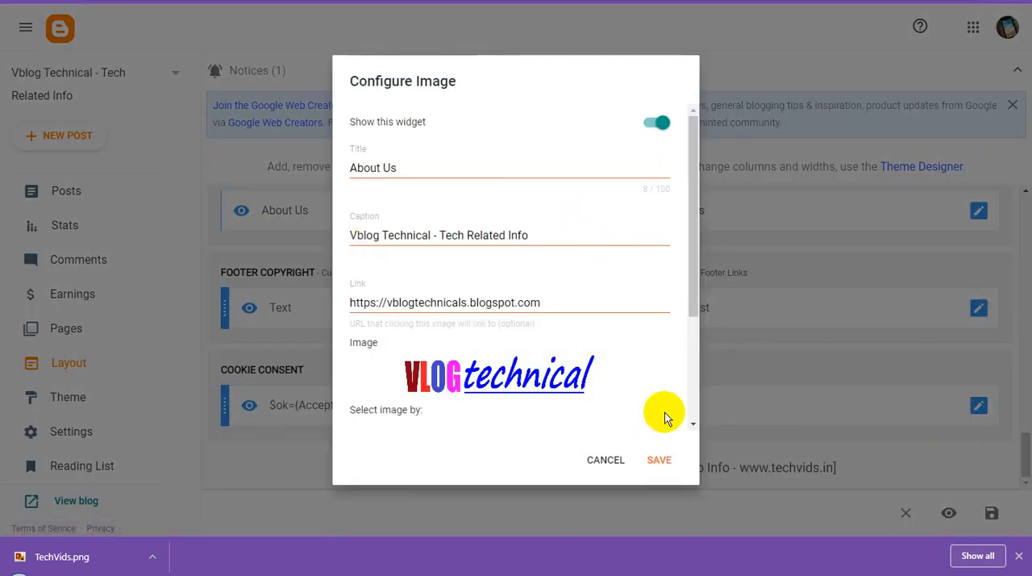
{"action": "left_click", "coordinate": [666, 458]}
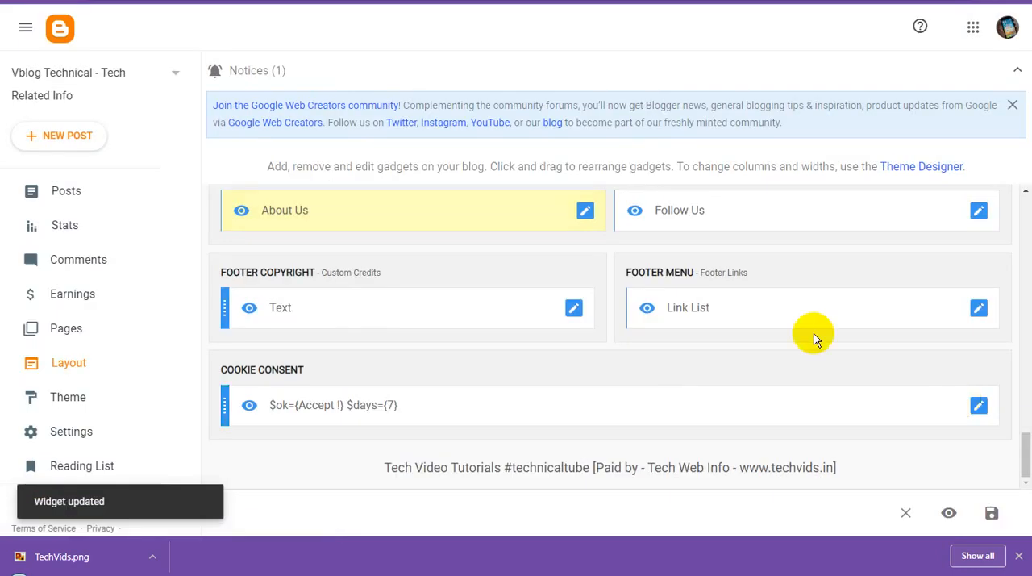
Step: Open the Footer Menu's Link List gadget and replace the About Us item's URL with #
{"action": "left_click", "coordinate": [978, 312]}
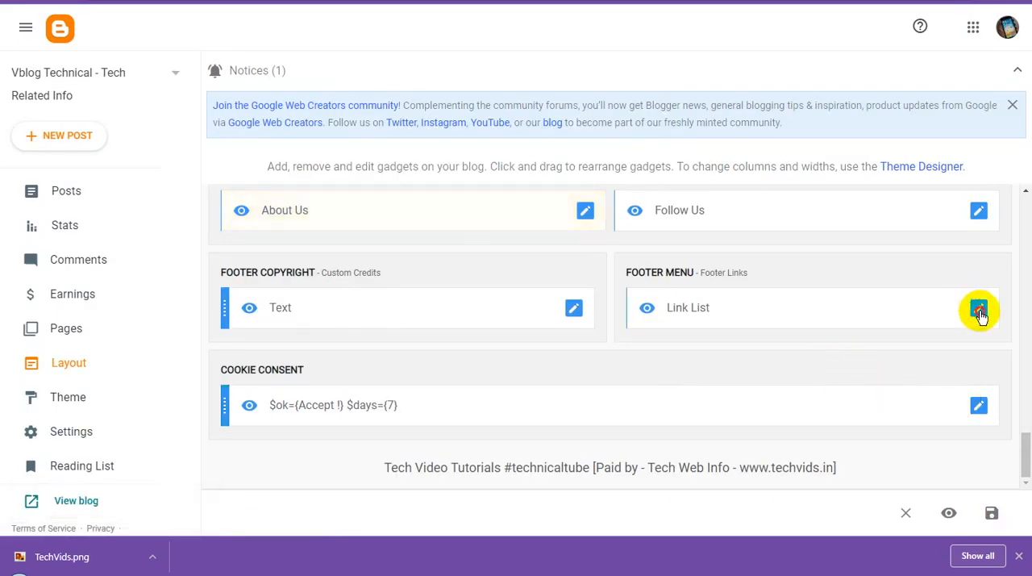
{"action": "scroll", "coordinate": [492, 359], "scroll_direction": "down", "scroll_amount": 4}
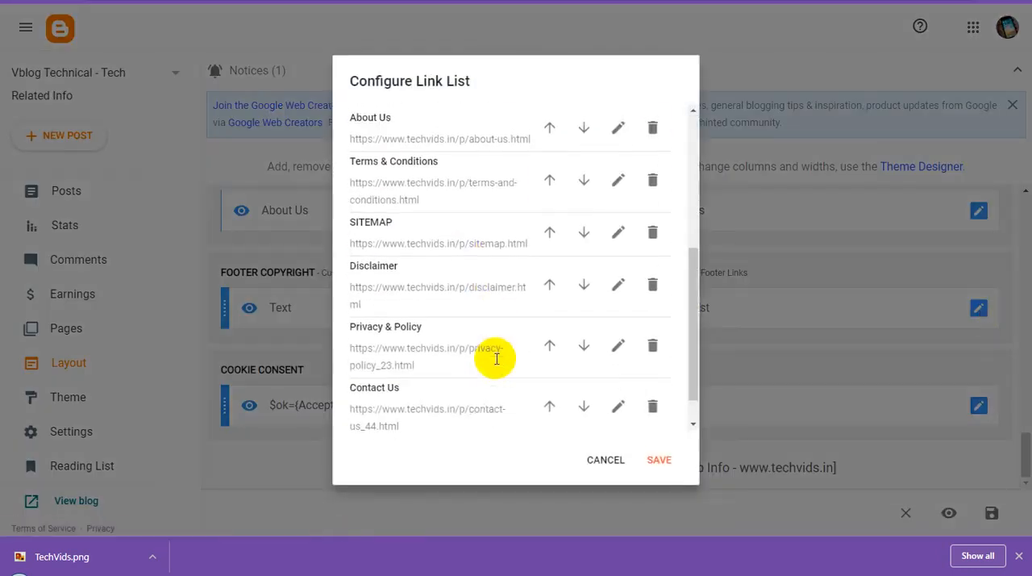
{"action": "scroll", "coordinate": [495, 364], "scroll_direction": "up", "scroll_amount": 2}
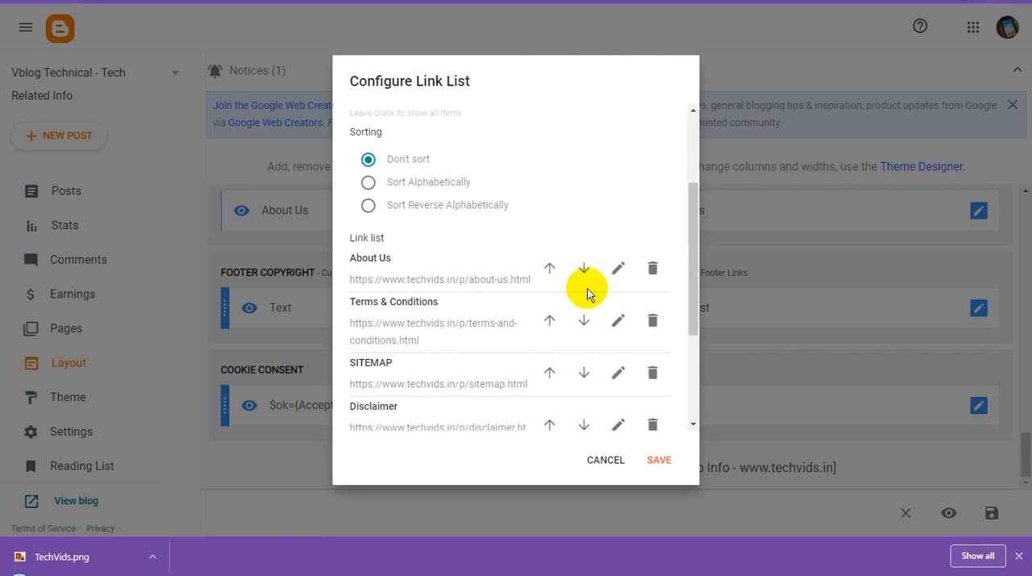
{"action": "left_click", "coordinate": [617, 271]}
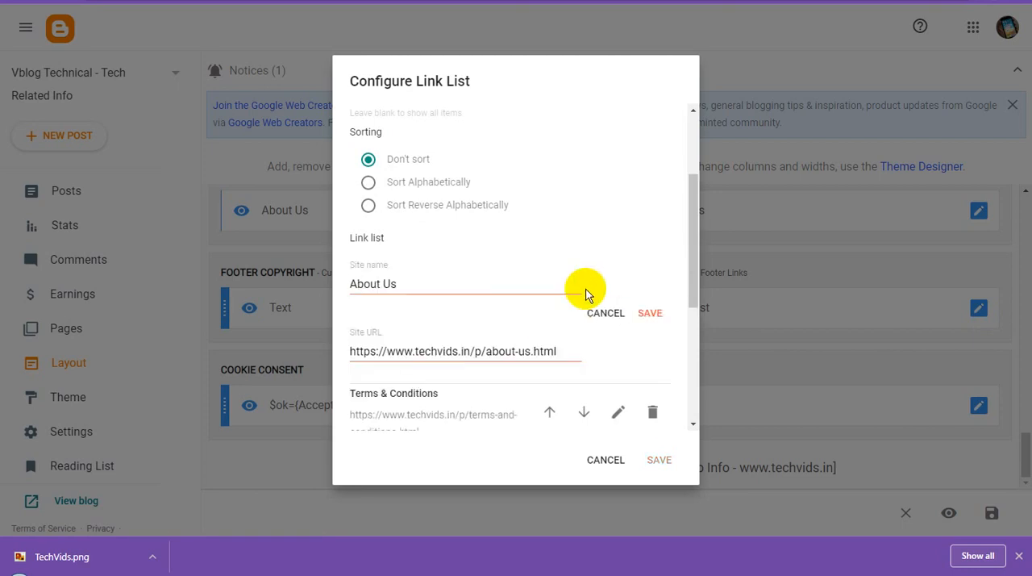
{"action": "triple_click", "coordinate": [441, 349]}
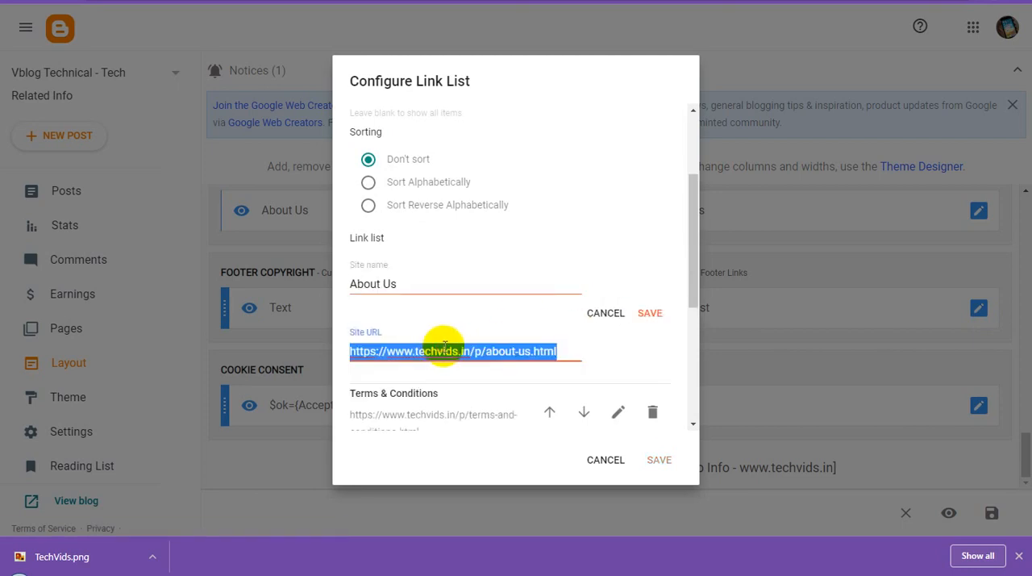
{"action": "type", "text": "#"}
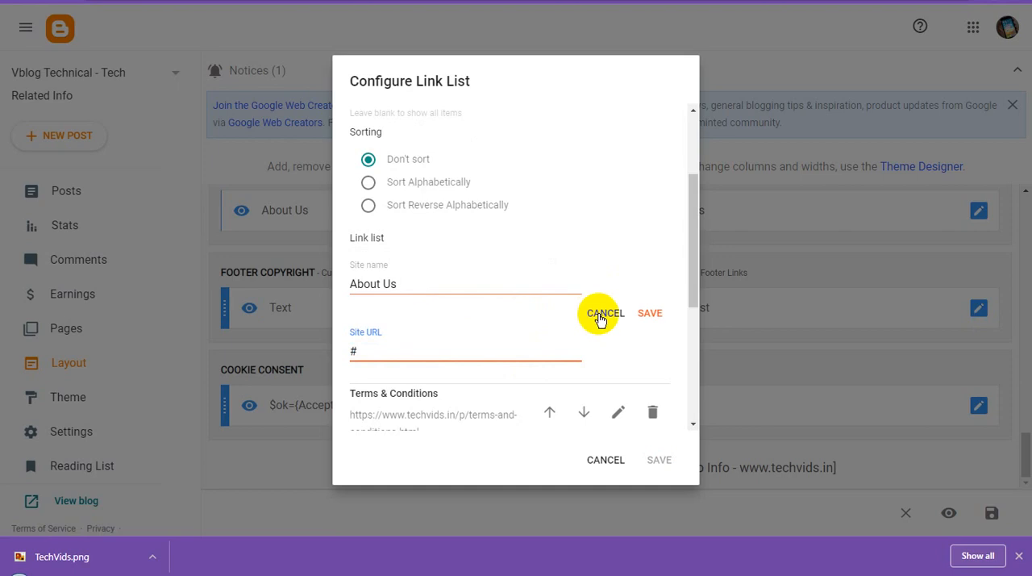
{"action": "key", "text": "alt+Tab"}
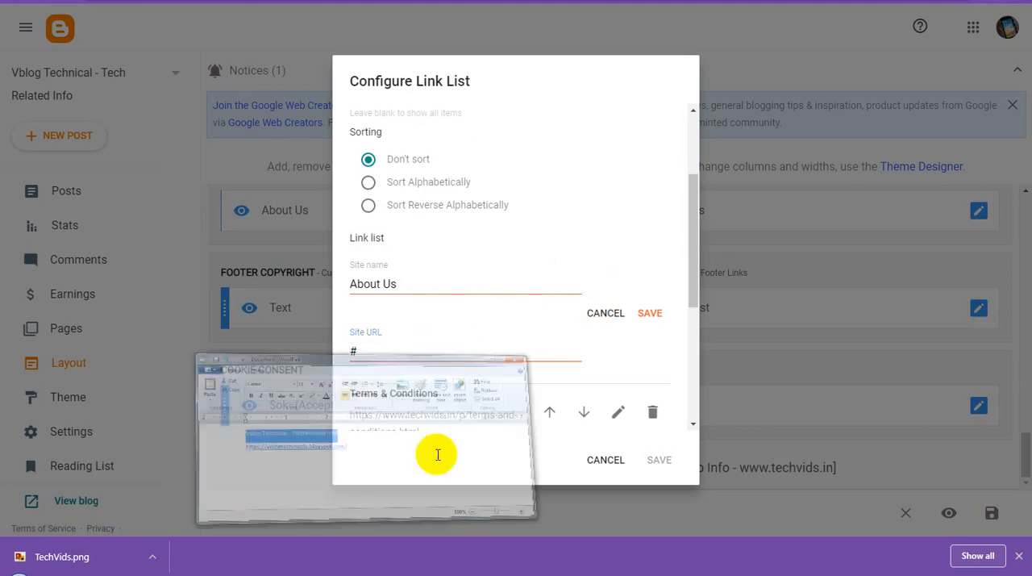
{"action": "left_click_drag", "start_coordinate": [363, 360], "coordinate": [150, 363]}
{"action": "key", "text": "ctrl+c"}
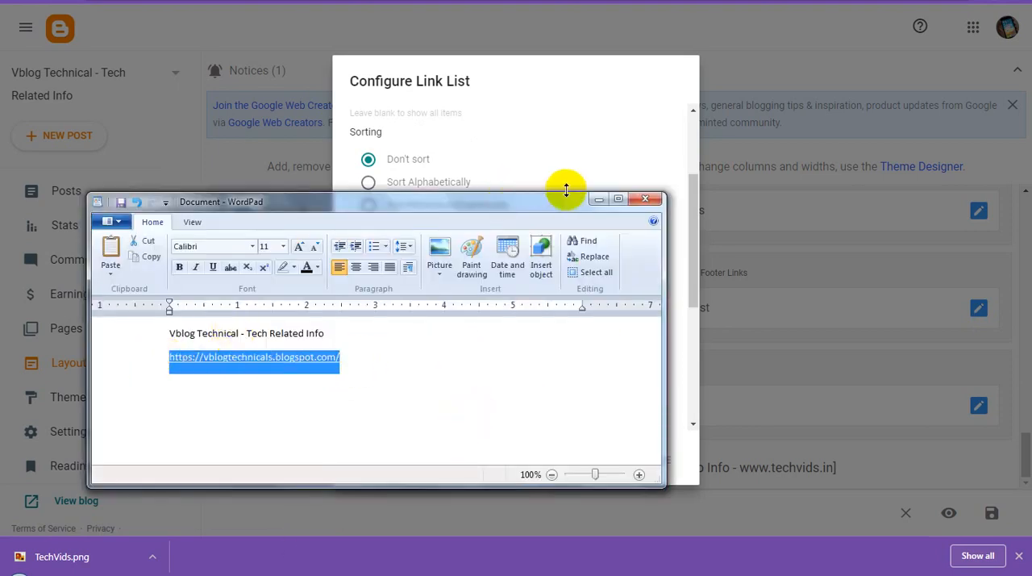
{"action": "left_click", "coordinate": [598, 199]}
{"action": "left_click_drag", "start_coordinate": [387, 345], "coordinate": [231, 362]}
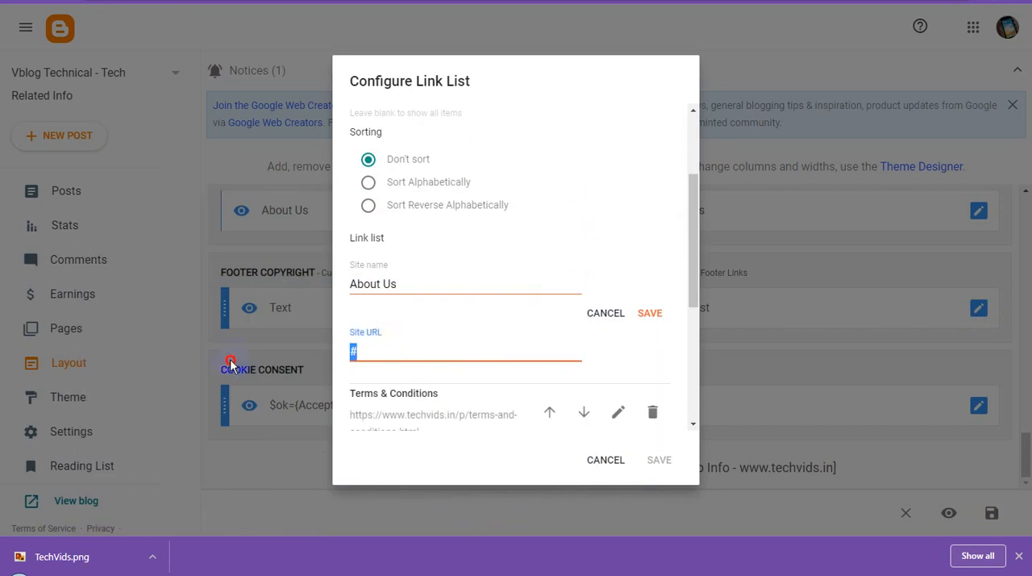
{"action": "key", "text": "ctrl+v"}
{"action": "left_click", "coordinate": [653, 314]}
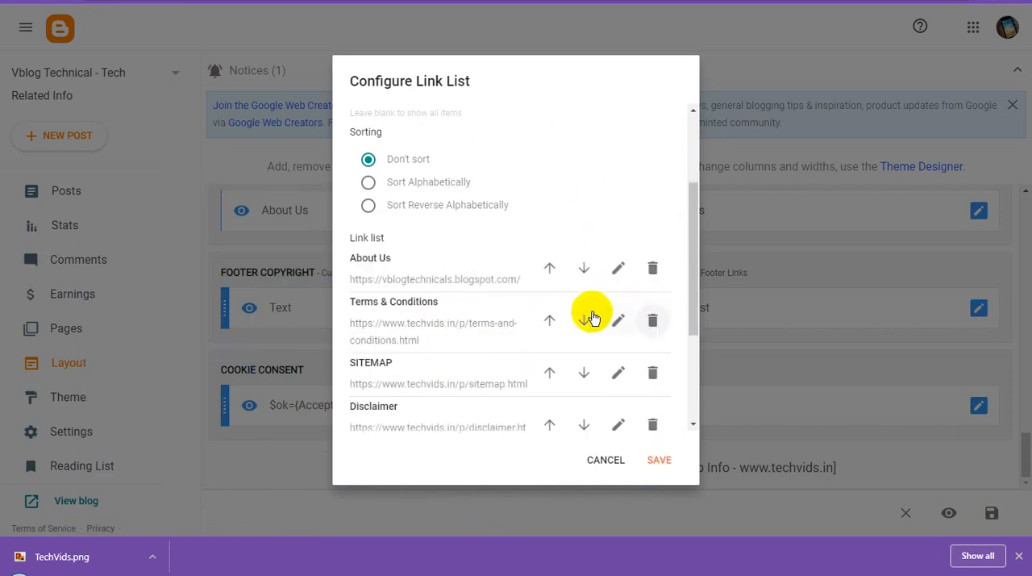
{"action": "left_click", "coordinate": [617, 317]}
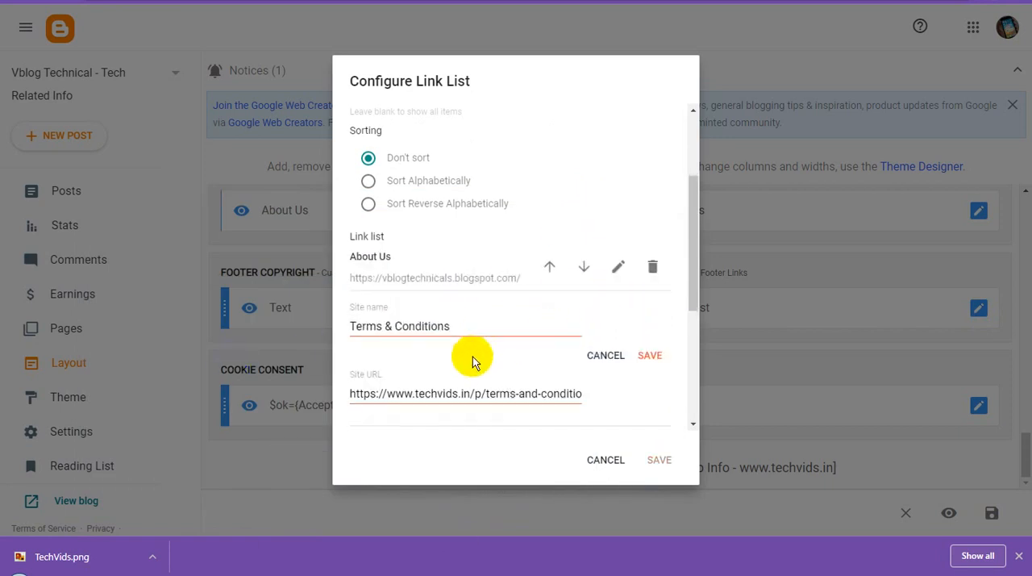
{"action": "scroll", "coordinate": [465, 347], "scroll_direction": "down", "scroll_amount": 1}
{"action": "left_click", "coordinate": [456, 327]}
{"action": "key", "text": "ctrl+a"}
{"action": "key", "text": "ctrl+v"}
{"action": "left_click", "coordinate": [650, 286]}
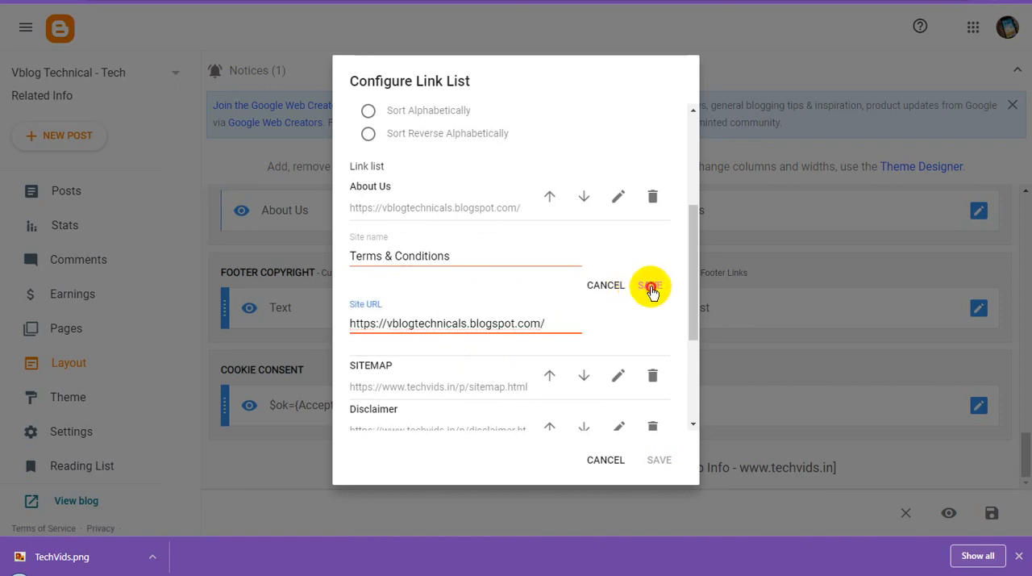
{"action": "scroll", "coordinate": [519, 319], "scroll_direction": "down", "scroll_amount": 2}
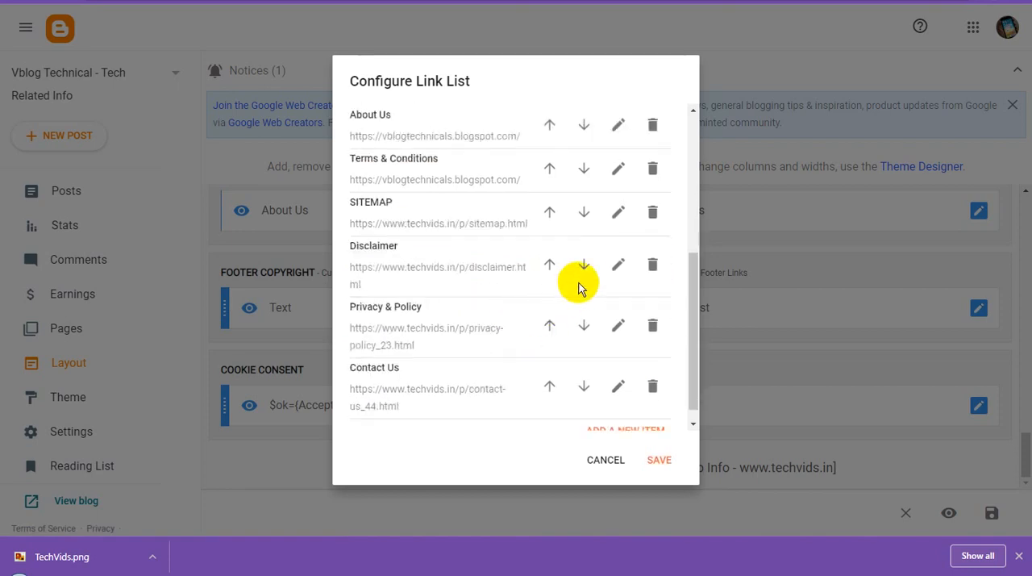
{"action": "left_click", "coordinate": [618, 214]}
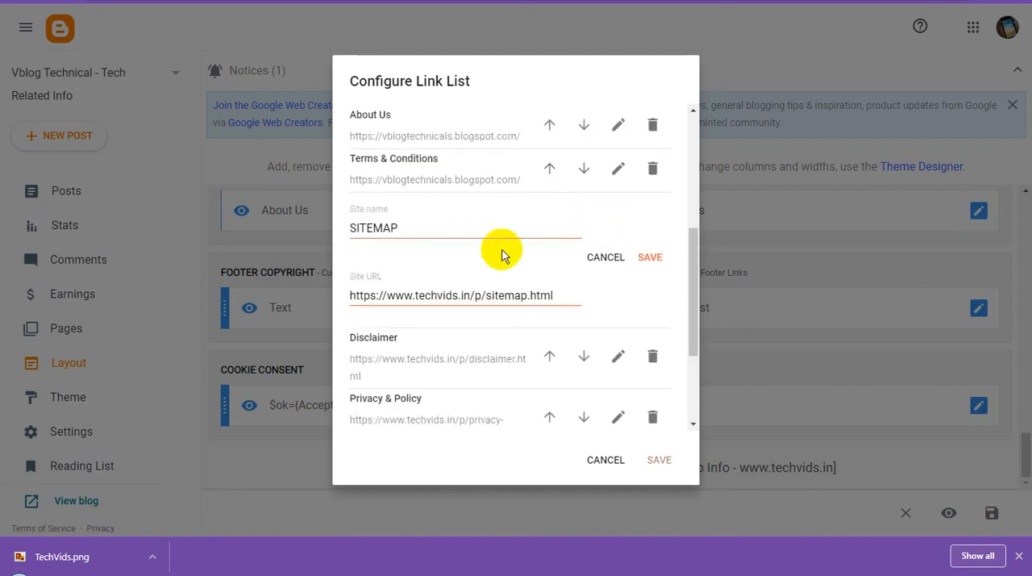
{"action": "double_click", "coordinate": [426, 295]}
{"action": "key", "text": "ctrl+a"}
{"action": "key", "text": "ctrl+v"}
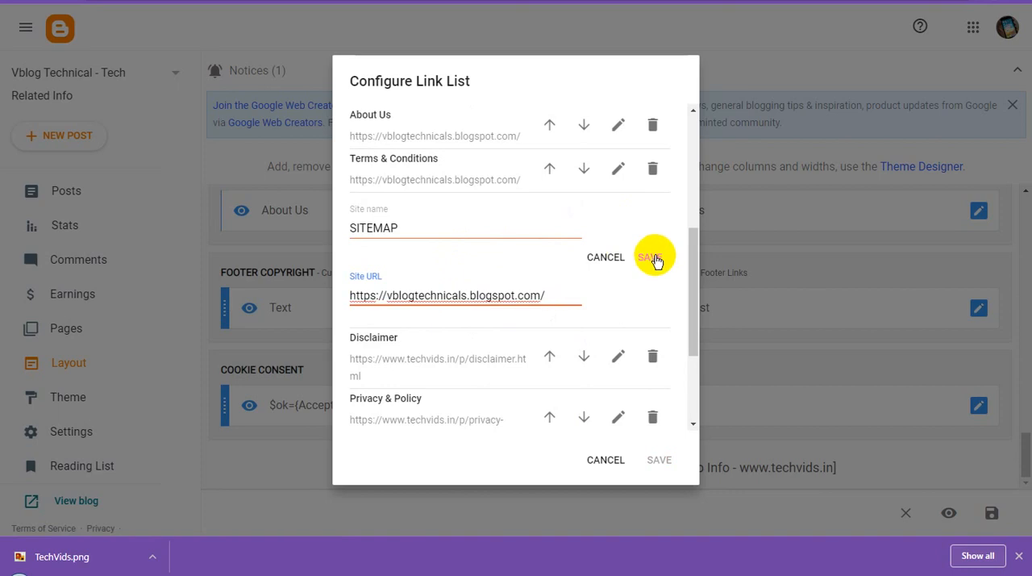
{"action": "left_click", "coordinate": [655, 259]}
{"action": "scroll", "coordinate": [489, 296], "scroll_direction": "up", "scroll_amount": 3}
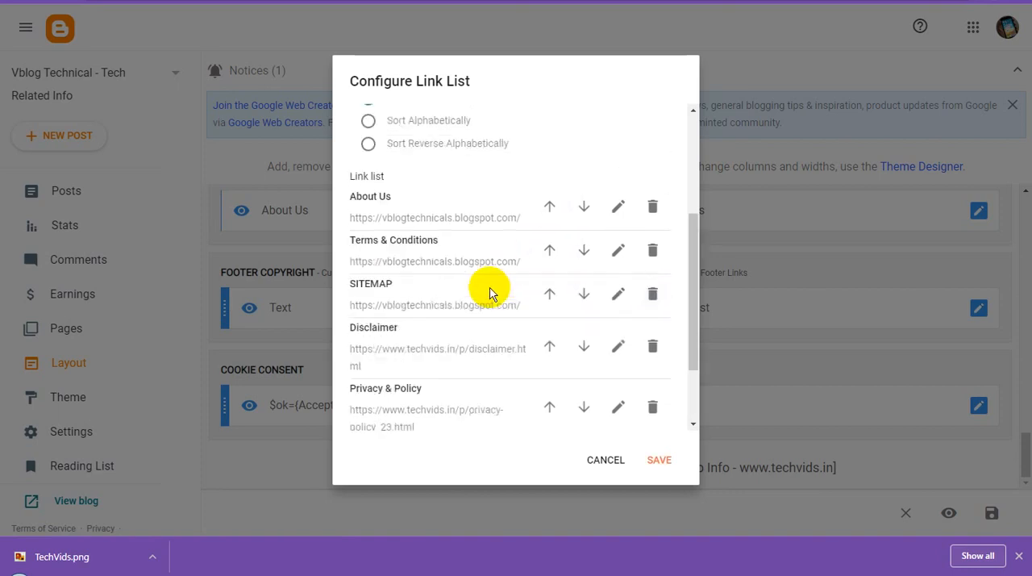
{"action": "scroll", "coordinate": [499, 303], "scroll_direction": "down", "scroll_amount": 3}
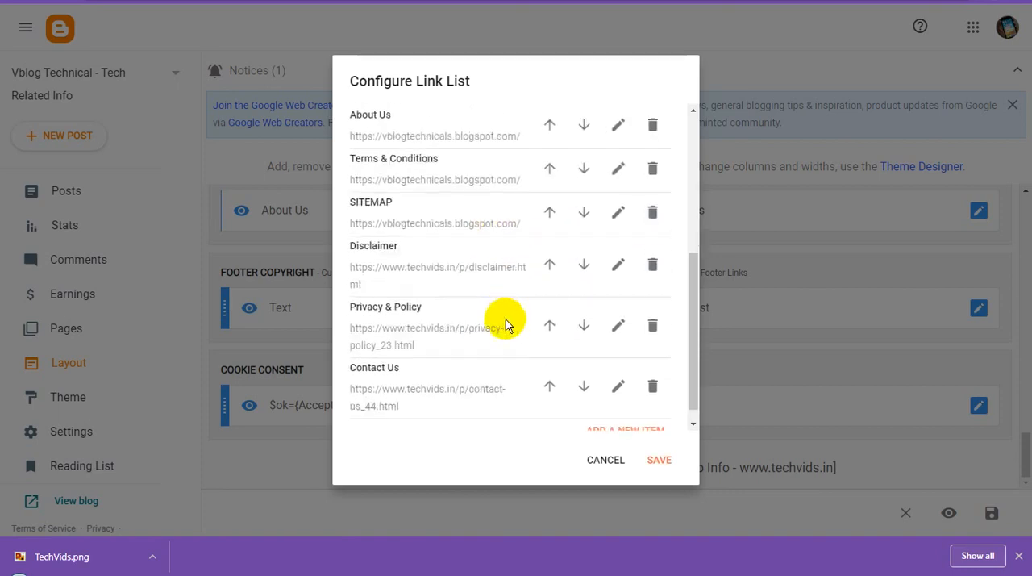
{"action": "left_click", "coordinate": [618, 266]}
{"action": "double_click", "coordinate": [468, 337]}
{"action": "key", "text": "ctrl+a"}
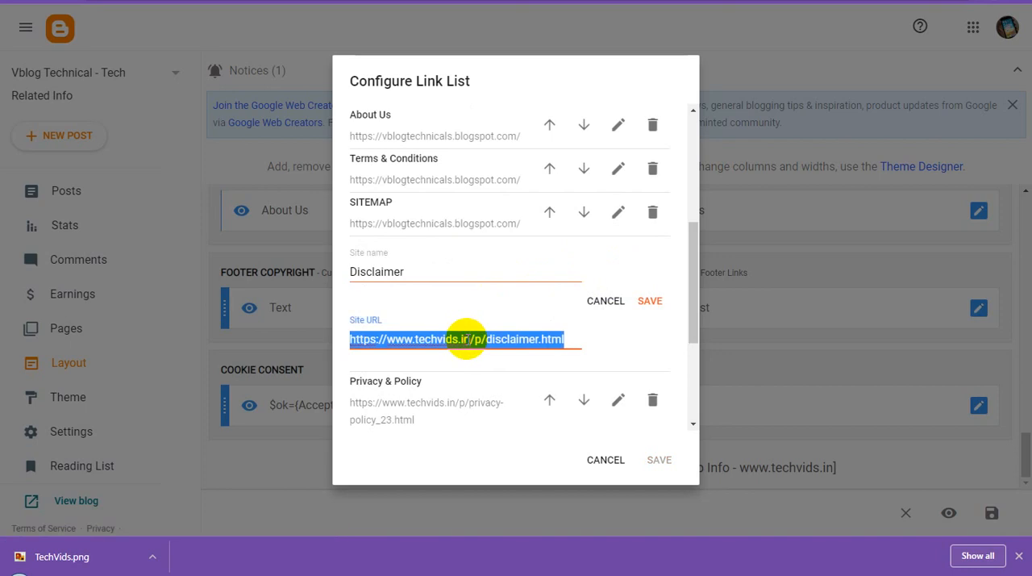
{"action": "key", "text": "ctrl+v"}
{"action": "left_click", "coordinate": [651, 301]}
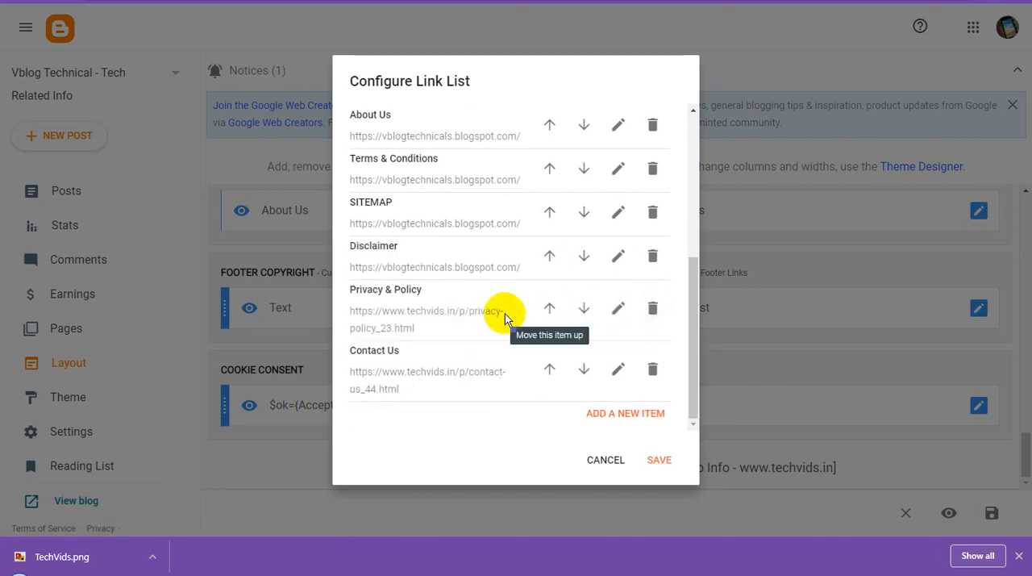
{"action": "left_click", "coordinate": [618, 311]}
{"action": "scroll", "coordinate": [478, 323], "scroll_direction": "down", "scroll_amount": 2}
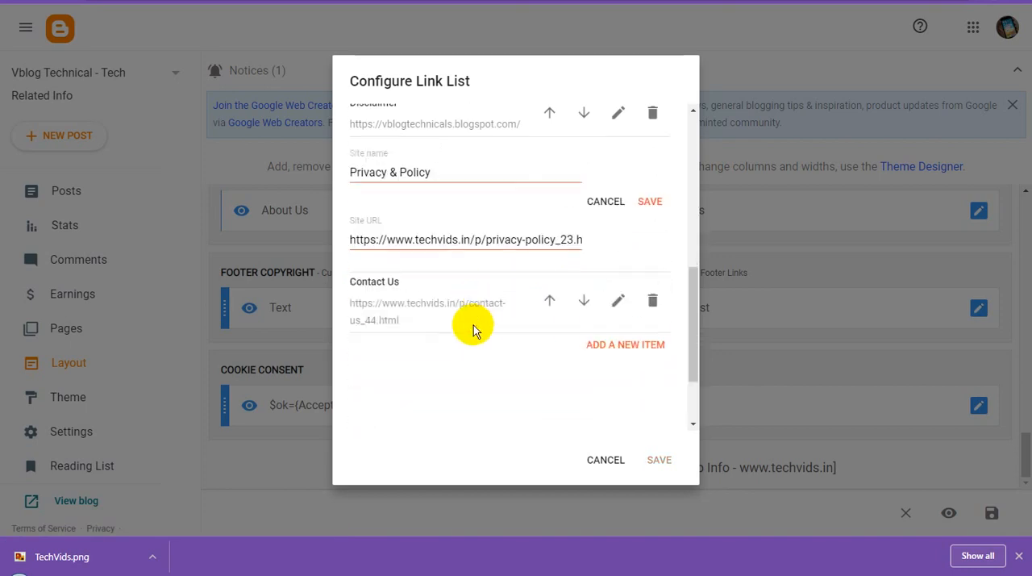
{"action": "double_click", "coordinate": [488, 240]}
{"action": "key", "text": "ctrl+a"}
{"action": "key", "text": "ctrl+v"}
{"action": "left_click", "coordinate": [650, 202]}
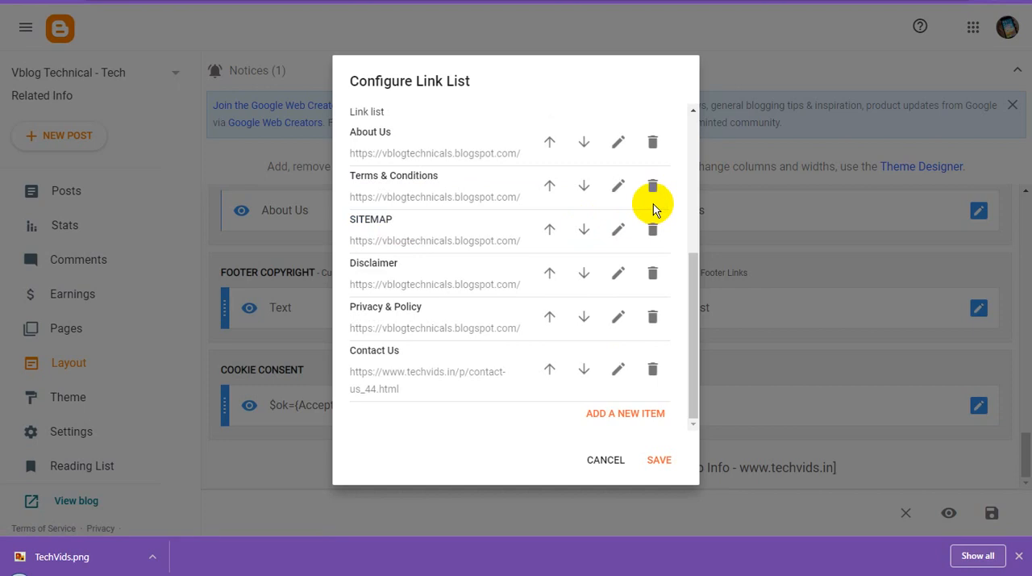
{"action": "left_click", "coordinate": [616, 321]}
{"action": "scroll", "coordinate": [477, 346], "scroll_direction": "down", "scroll_amount": 2}
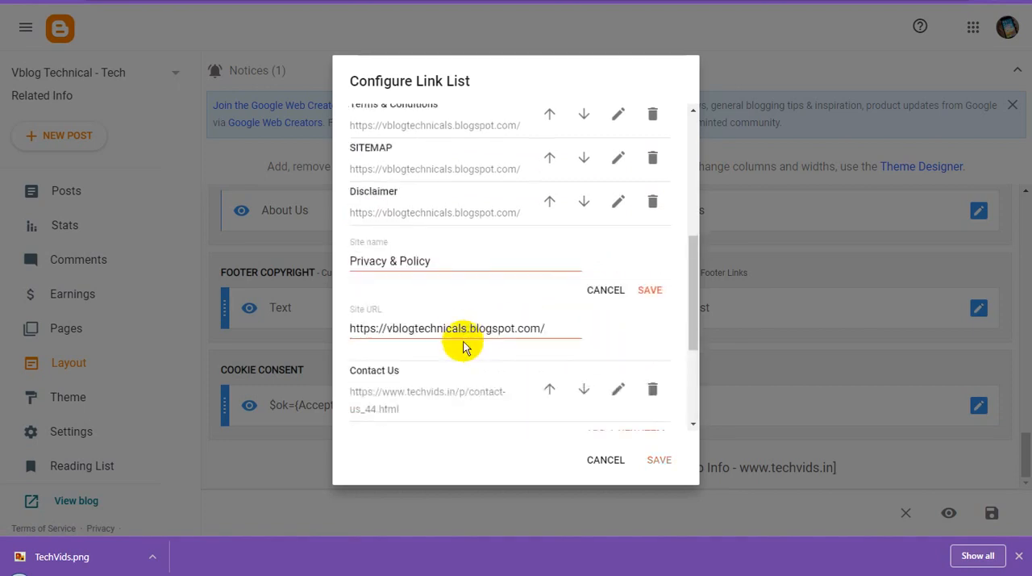
{"action": "left_click", "coordinate": [464, 327]}
{"action": "key", "text": "ctrl+a"}
{"action": "key", "text": "ctrl+v"}
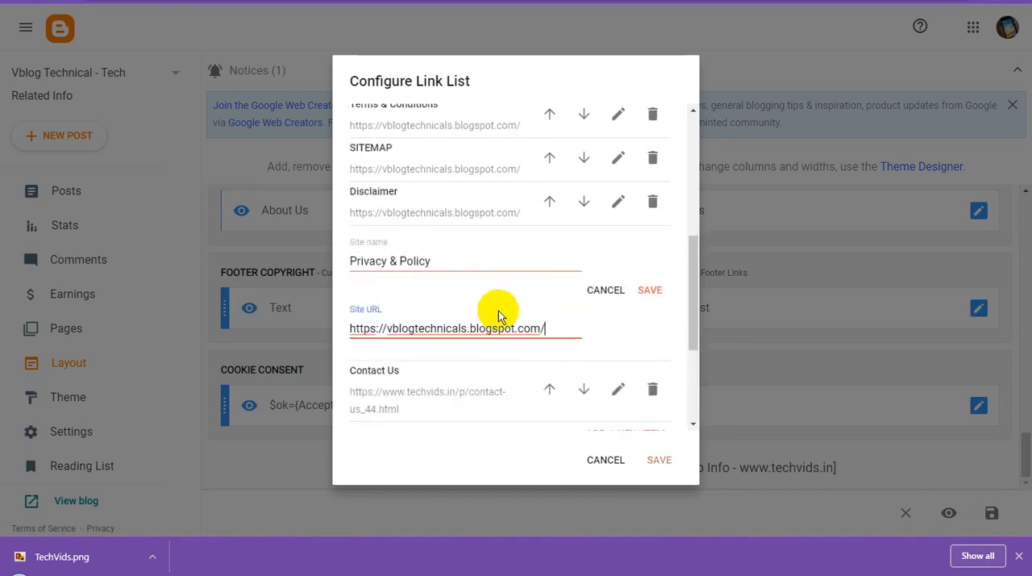
{"action": "left_click", "coordinate": [647, 292]}
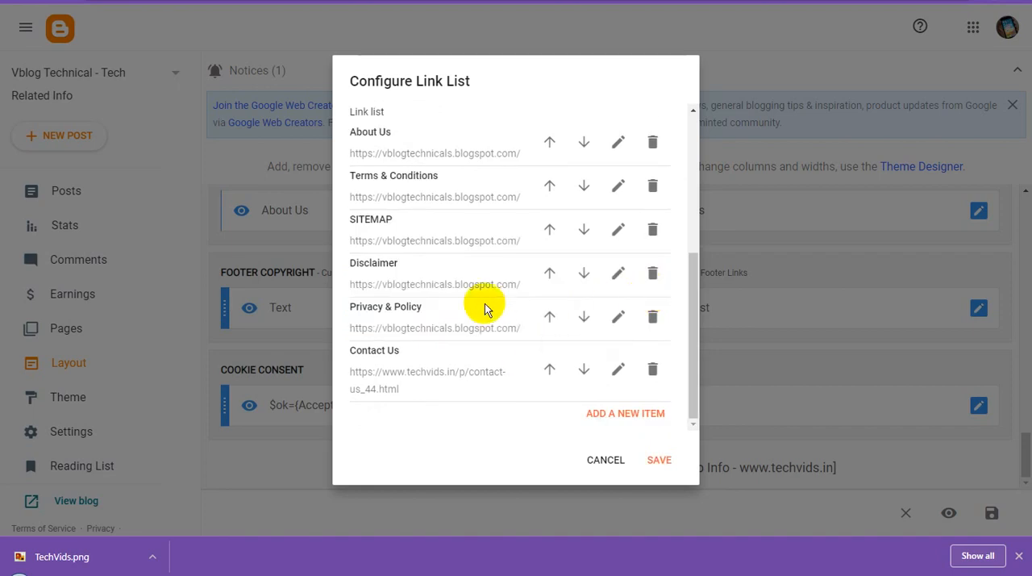
{"action": "left_click", "coordinate": [617, 369]}
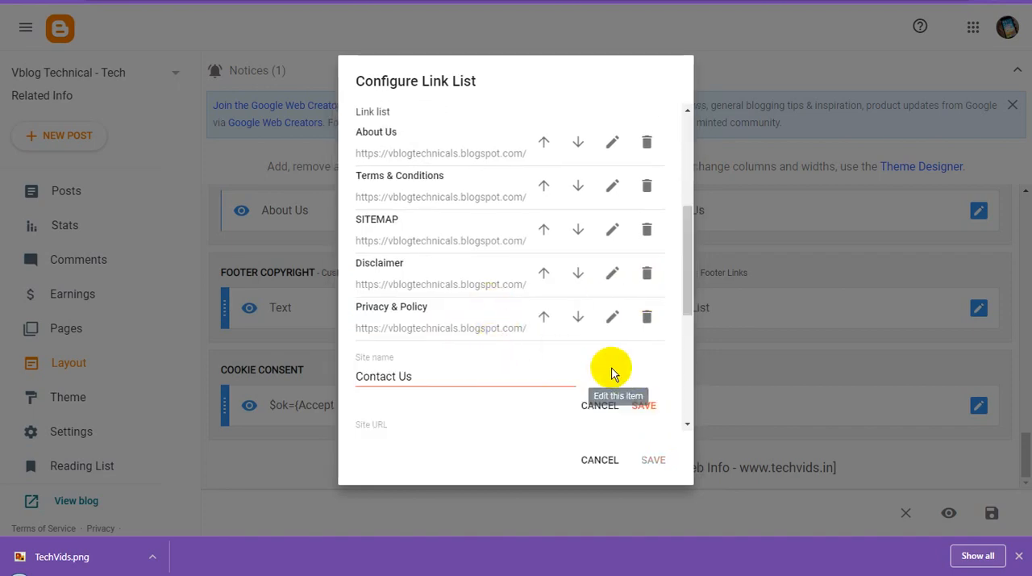
{"action": "scroll", "coordinate": [423, 374], "scroll_direction": "down", "scroll_amount": 2}
{"action": "left_click", "coordinate": [450, 302]}
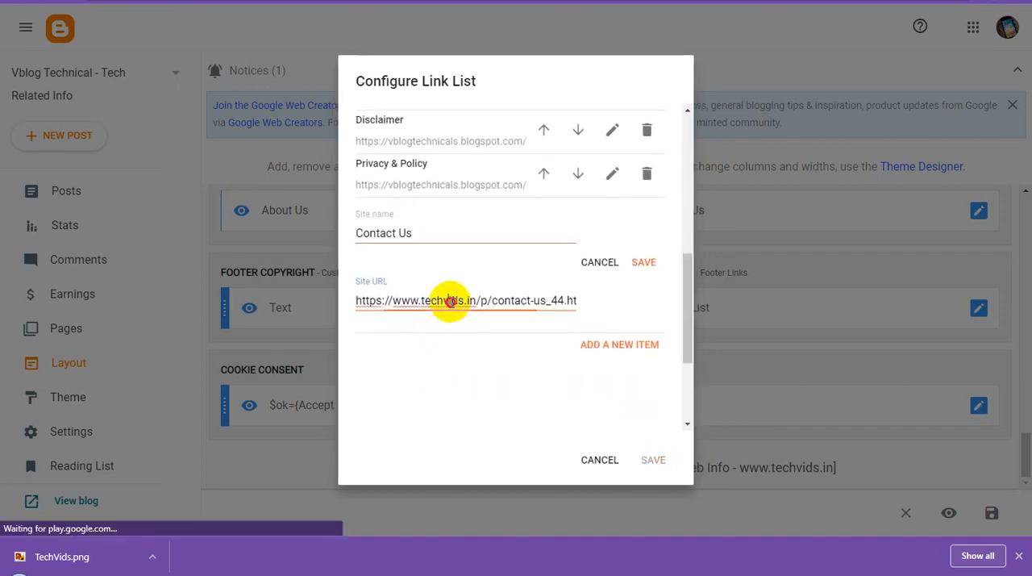
{"action": "key", "text": "ctrl+a"}
{"action": "key", "text": "ctrl+v"}
{"action": "left_click", "coordinate": [655, 268]}
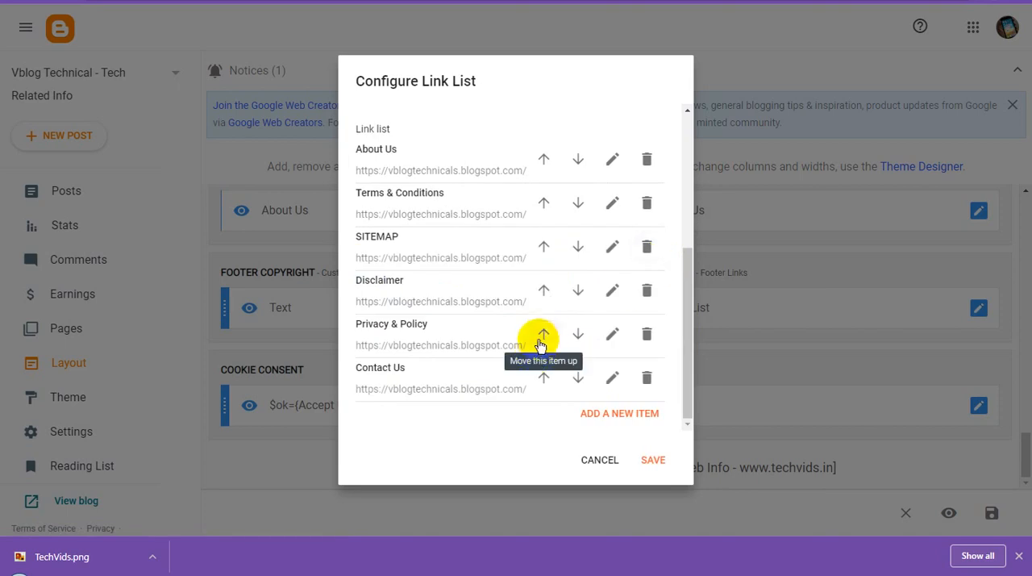
Step: Review the Footer Menu's link list settings and items, and save the Link List gadget
{"action": "scroll", "coordinate": [534, 362], "scroll_direction": "up", "scroll_amount": 3}
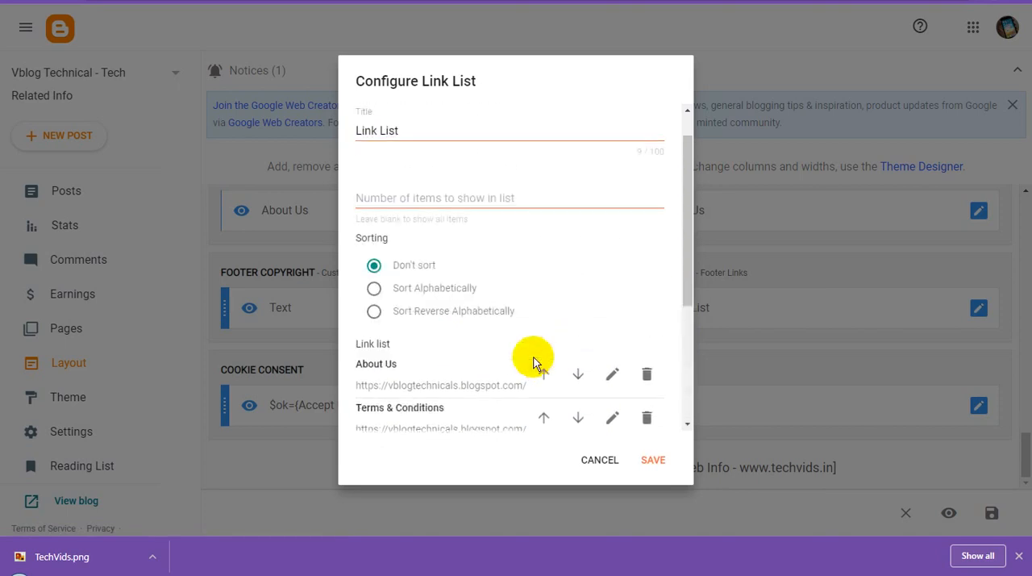
{"action": "scroll", "coordinate": [533, 362], "scroll_direction": "down", "scroll_amount": 3}
{"action": "scroll", "coordinate": [539, 378], "scroll_direction": "up", "scroll_amount": 3}
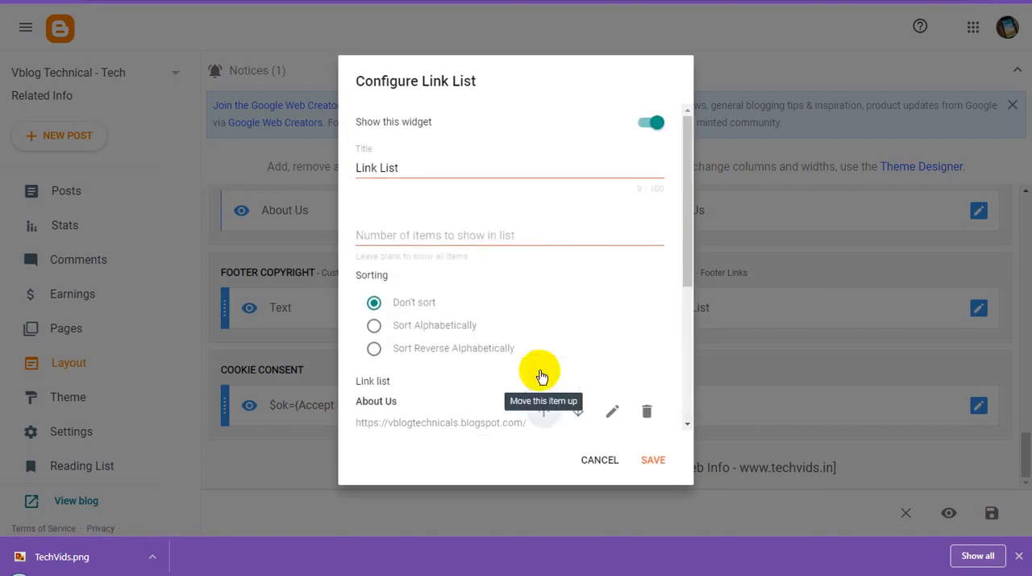
{"action": "scroll", "coordinate": [541, 376], "scroll_direction": "down", "scroll_amount": 1}
{"action": "scroll", "coordinate": [541, 376], "scroll_direction": "down", "scroll_amount": 5}
{"action": "left_click", "coordinate": [660, 459]}
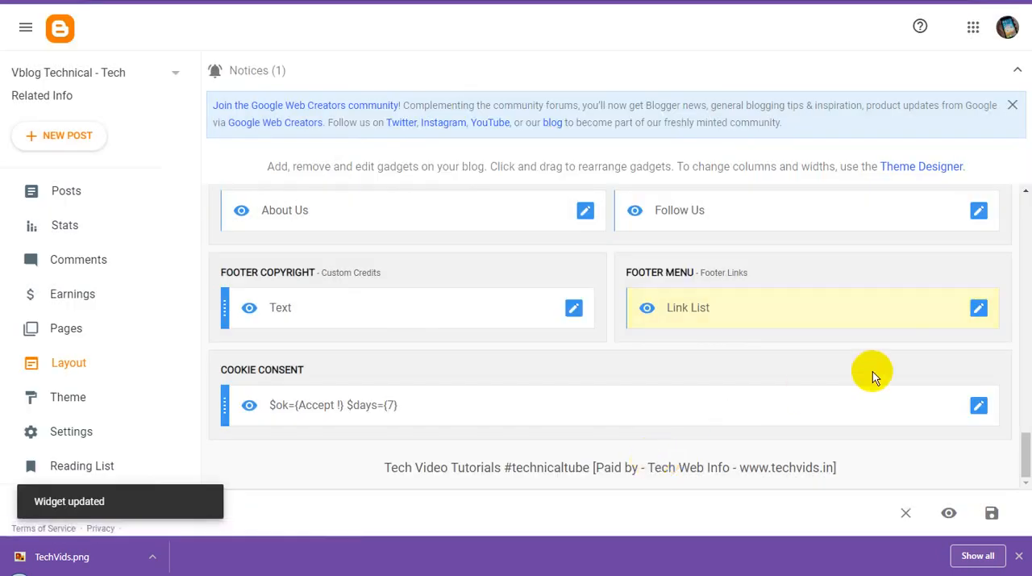
Step: Dismiss the downloads bar, check the social links in the About Section's Follow Us gadget and save the gadget again
{"action": "left_click", "coordinate": [1019, 555]}
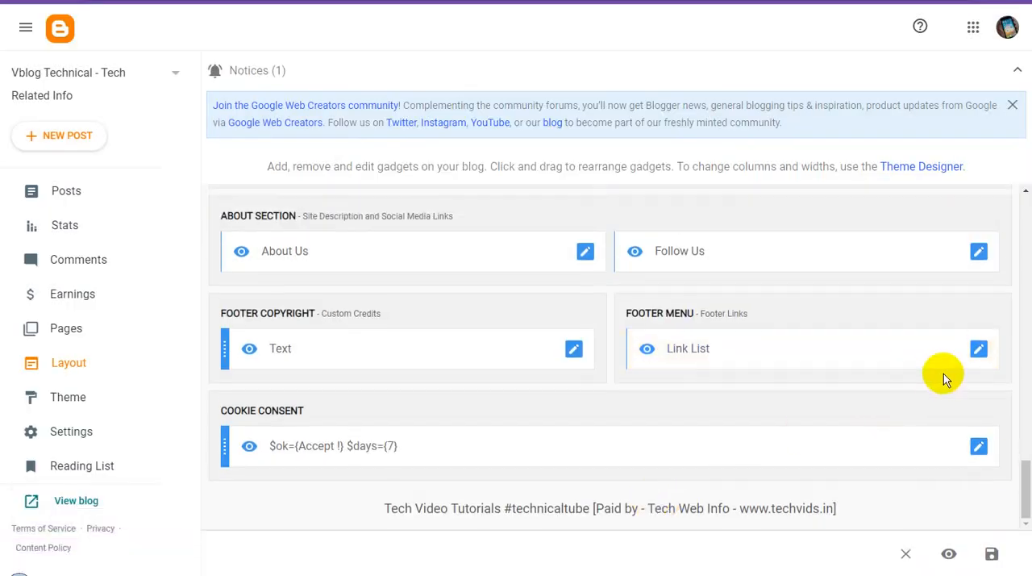
{"action": "left_click", "coordinate": [981, 254]}
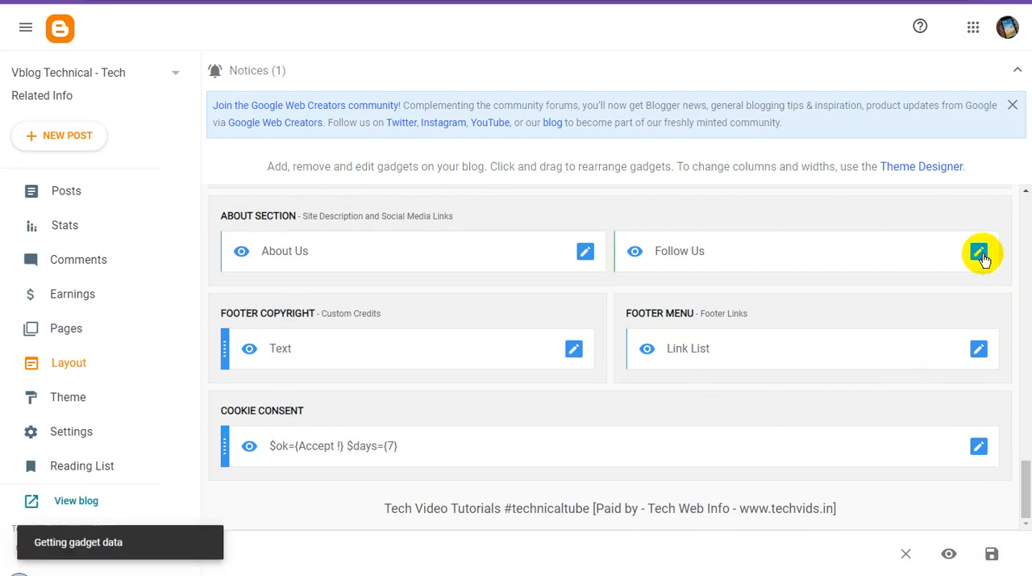
{"action": "scroll", "coordinate": [606, 348], "scroll_direction": "down", "scroll_amount": 2}
{"action": "scroll", "coordinate": [607, 347], "scroll_direction": "down", "scroll_amount": 2}
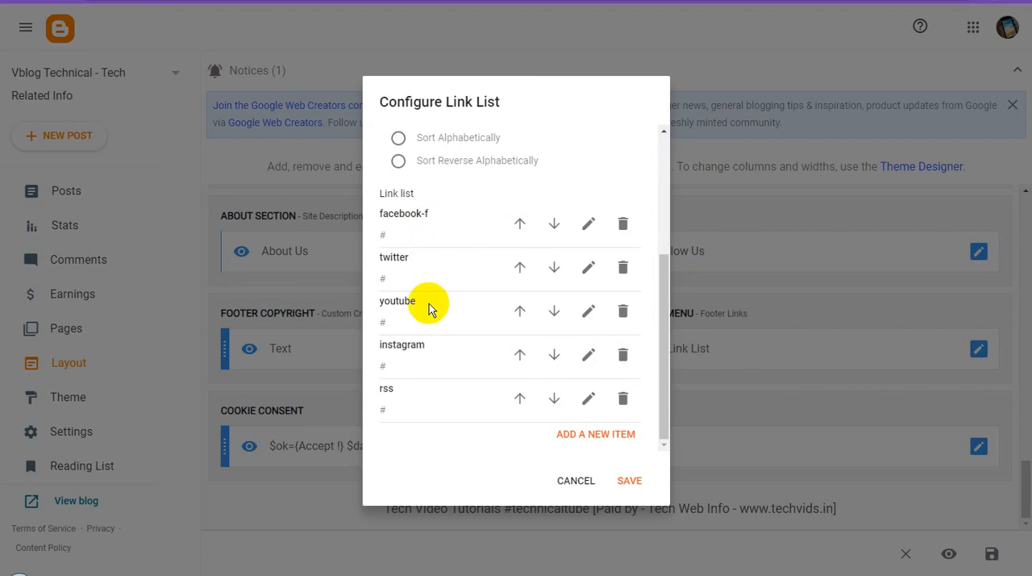
{"action": "left_click", "coordinate": [629, 480]}
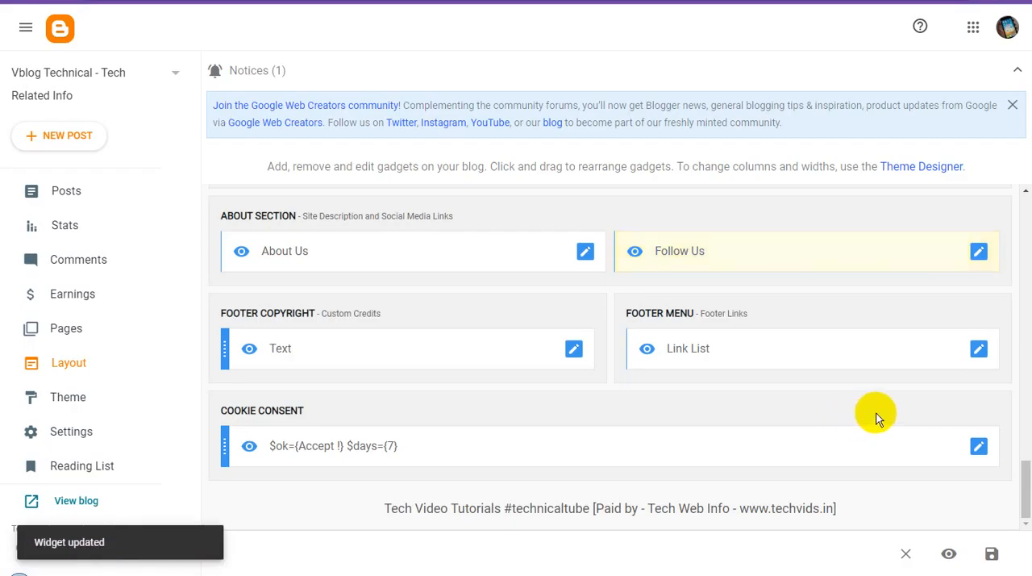
{"action": "scroll", "coordinate": [878, 418], "scroll_direction": "up", "scroll_amount": 5}
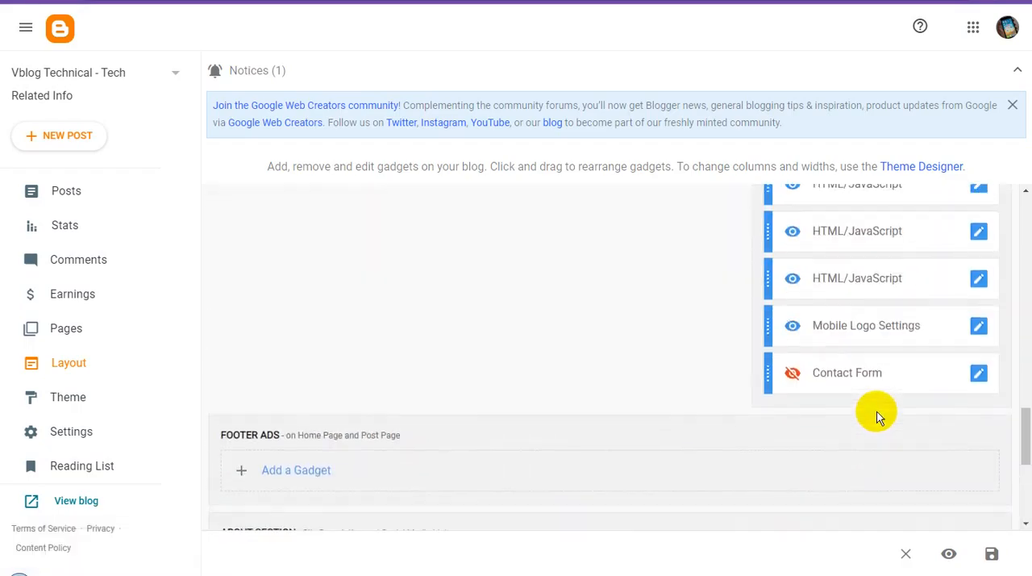
Step: Check the label sorting, display and selection settings of the sidebar's Main Tags gadget and close it without saving
{"action": "scroll", "coordinate": [877, 418], "scroll_direction": "up", "scroll_amount": 5}
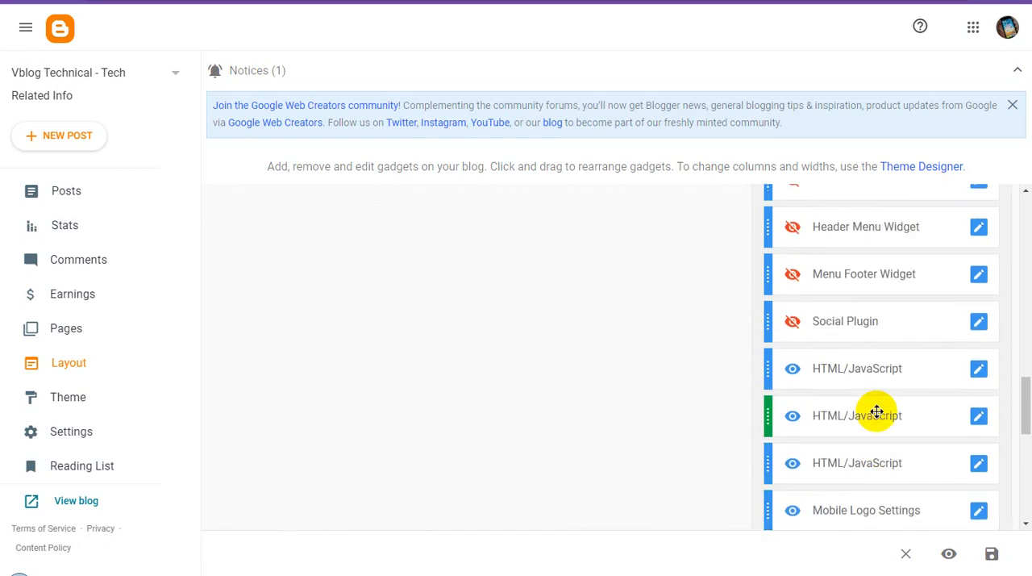
{"action": "scroll", "coordinate": [877, 412], "scroll_direction": "up", "scroll_amount": 5}
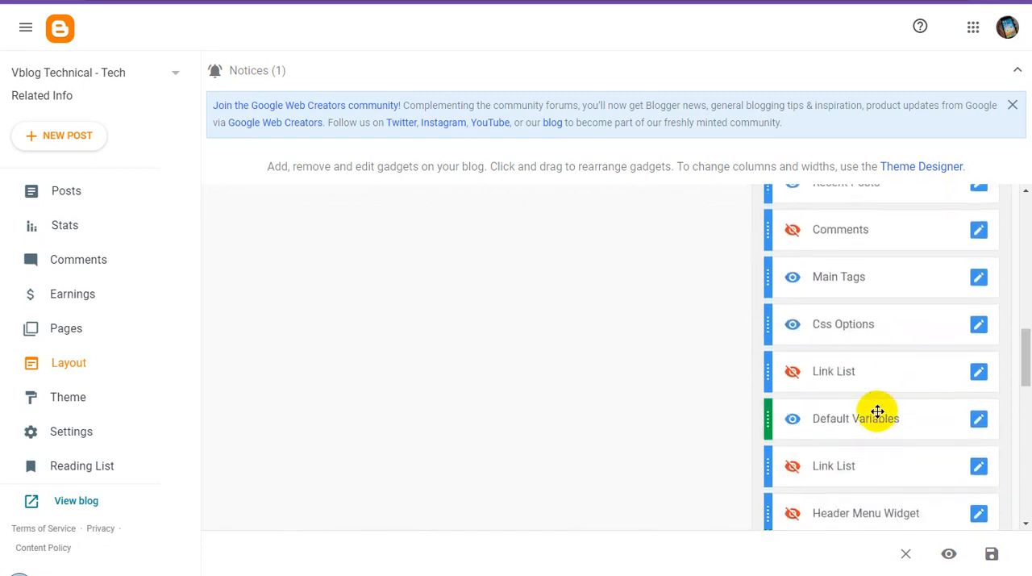
{"action": "scroll", "coordinate": [878, 412], "scroll_direction": "up", "scroll_amount": 1}
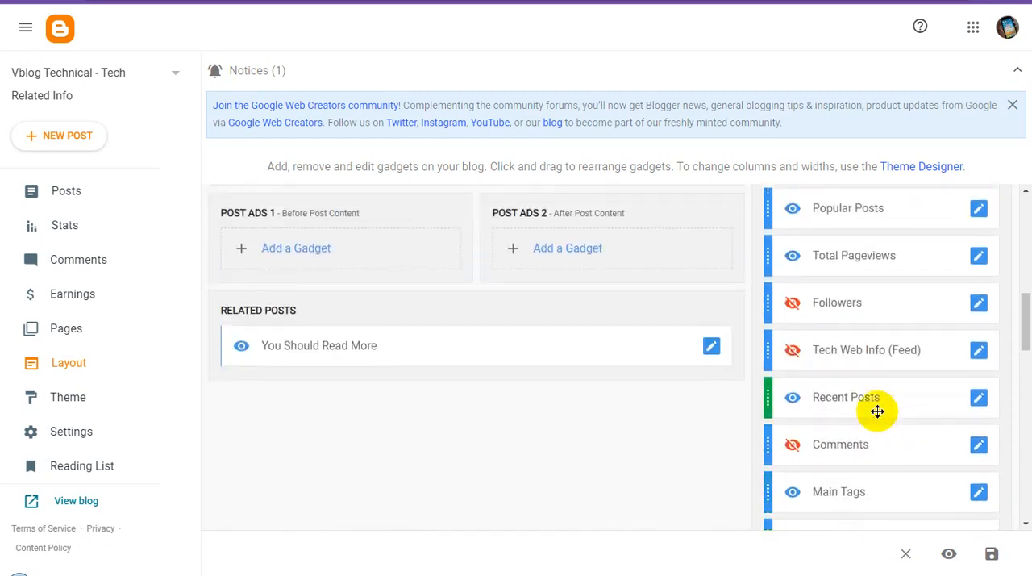
{"action": "scroll", "coordinate": [877, 412], "scroll_direction": "down", "scroll_amount": 1}
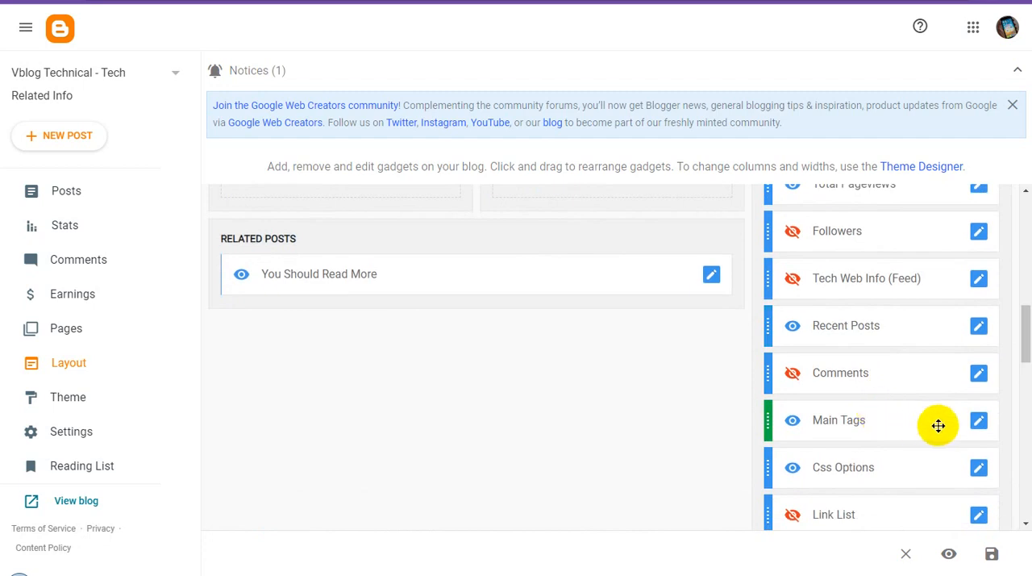
{"action": "left_click", "coordinate": [979, 421]}
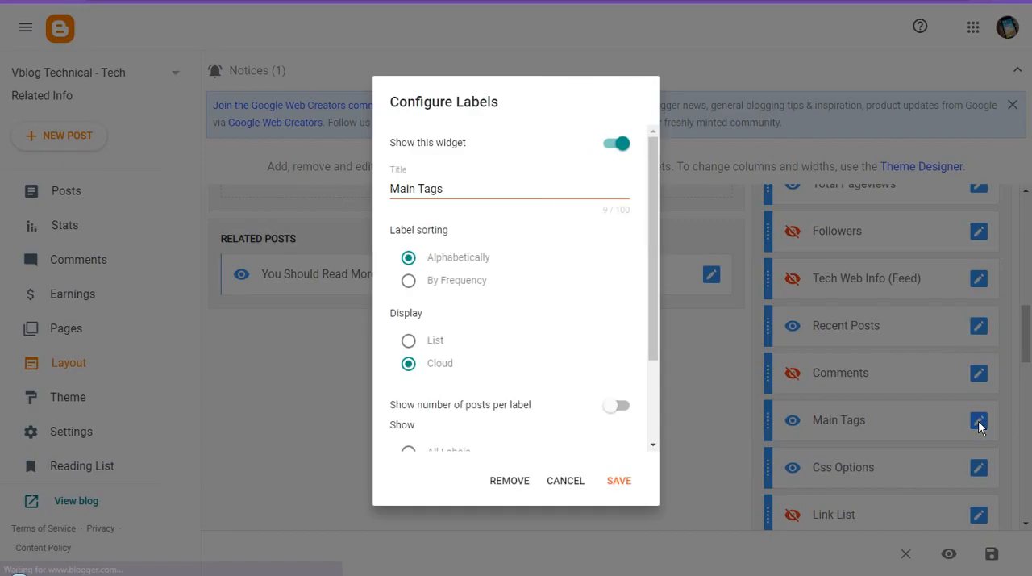
{"action": "scroll", "coordinate": [443, 347], "scroll_direction": "down", "scroll_amount": 2}
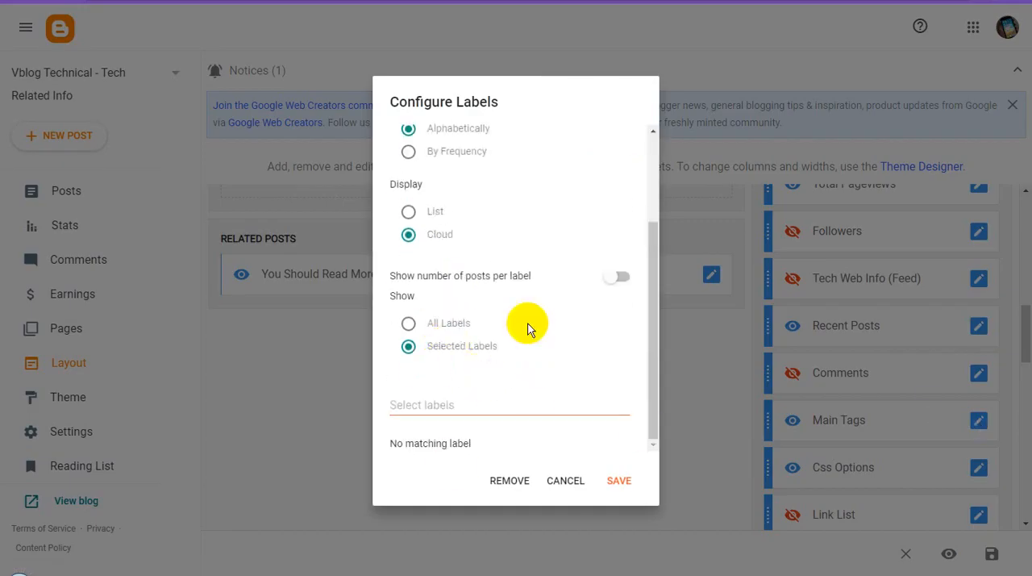
{"action": "left_click", "coordinate": [567, 484]}
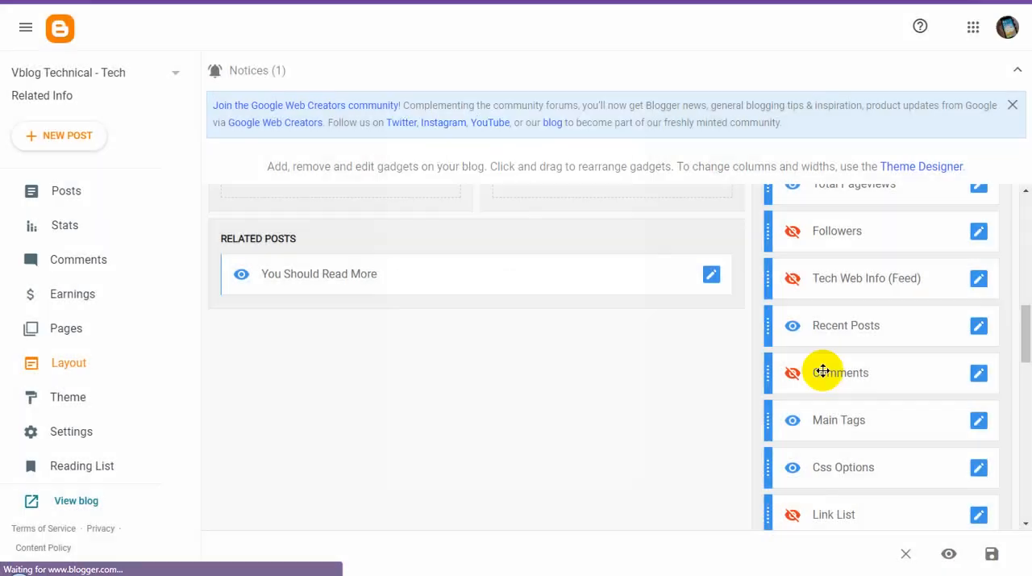
Step: Open the Blog Posts gadget in the Main Posts section and turn off Show author and Show comment count
{"action": "scroll", "coordinate": [917, 385], "scroll_direction": "up", "scroll_amount": 3}
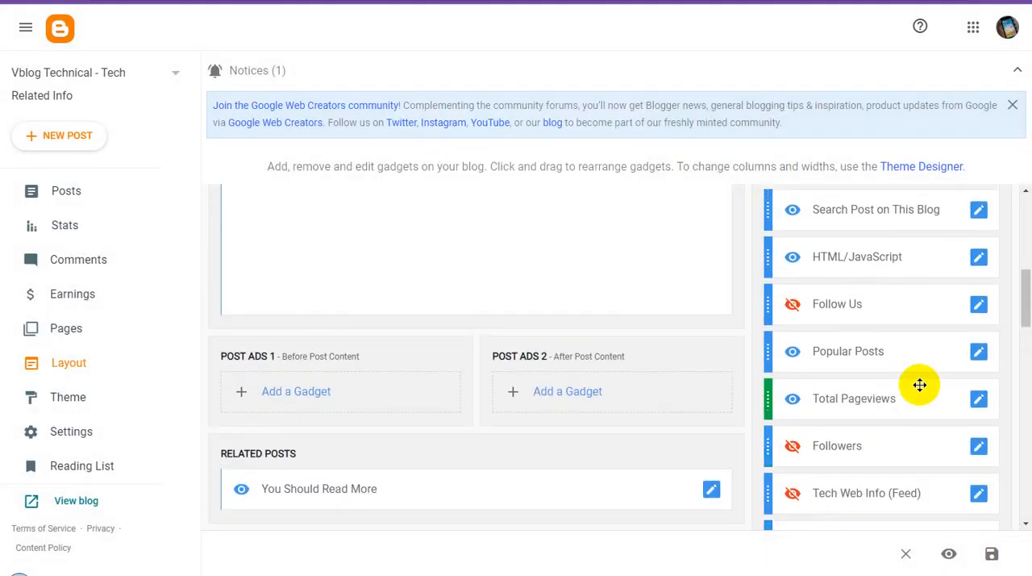
{"action": "scroll", "coordinate": [920, 385], "scroll_direction": "down", "scroll_amount": 1}
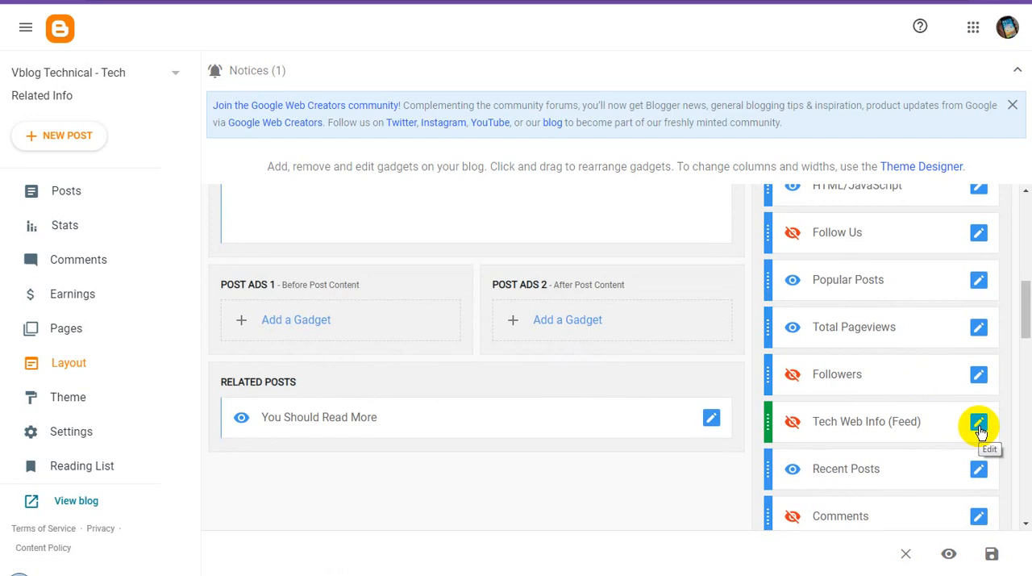
{"action": "scroll", "coordinate": [978, 421], "scroll_direction": "up", "scroll_amount": 2}
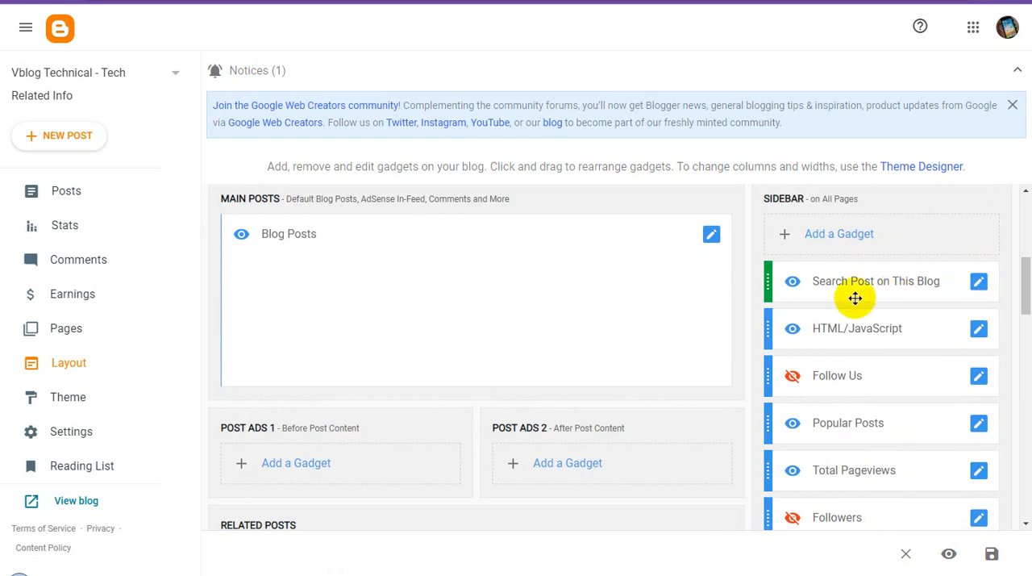
{"action": "left_click", "coordinate": [712, 237]}
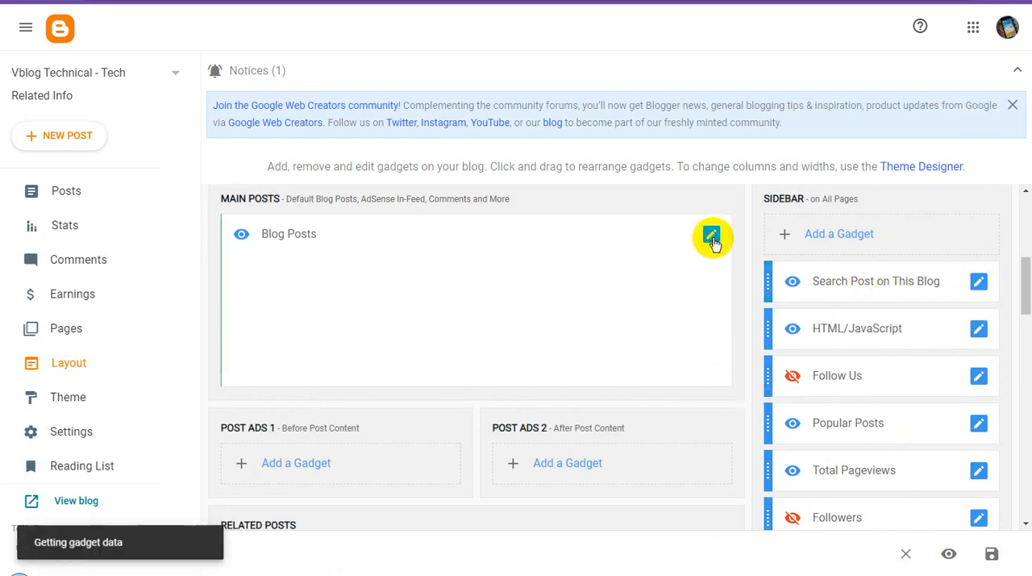
{"action": "scroll", "coordinate": [615, 320], "scroll_direction": "down", "scroll_amount": 2}
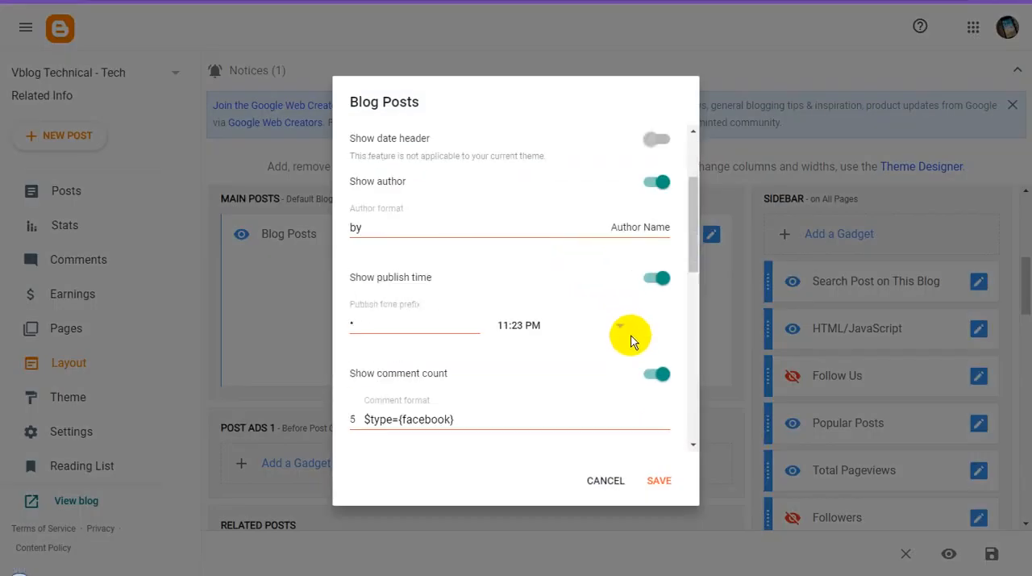
{"action": "left_click", "coordinate": [658, 179]}
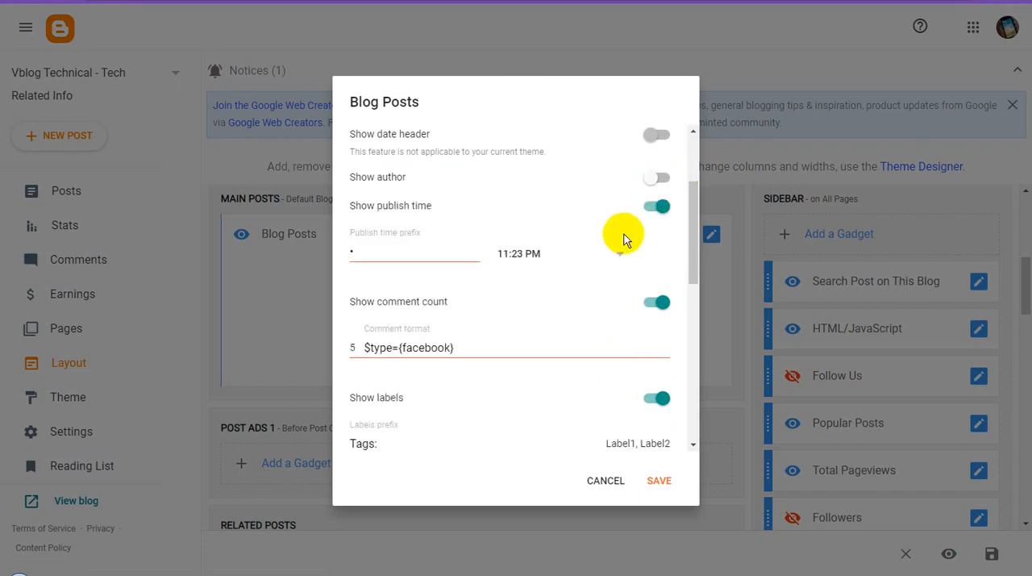
{"action": "left_click", "coordinate": [661, 305]}
Step: Review the remaining Blog Posts options, turn off Show author profile and save the gadget
{"action": "scroll", "coordinate": [668, 292], "scroll_direction": "up", "scroll_amount": 2}
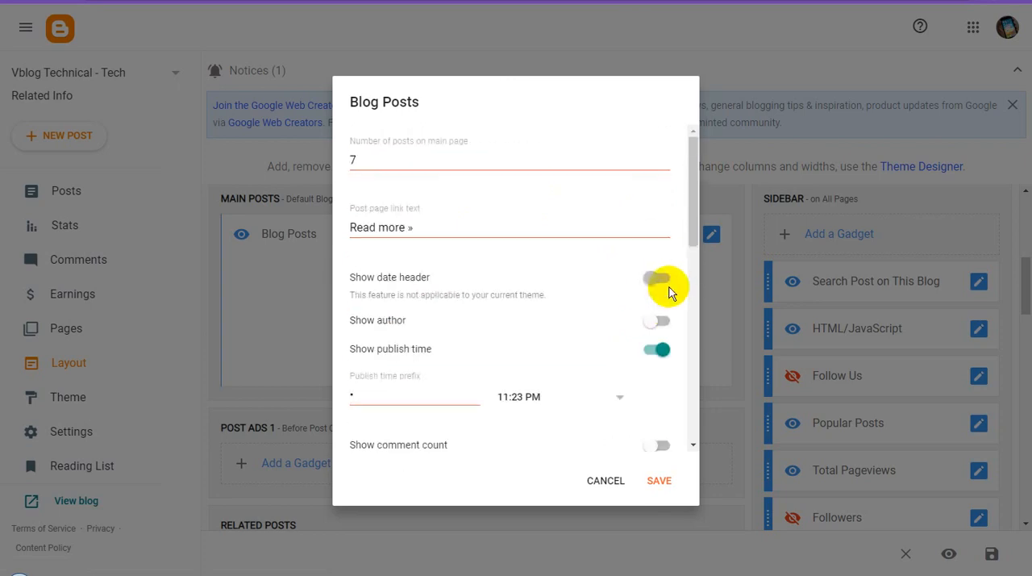
{"action": "scroll", "coordinate": [661, 322], "scroll_direction": "down", "scroll_amount": 2}
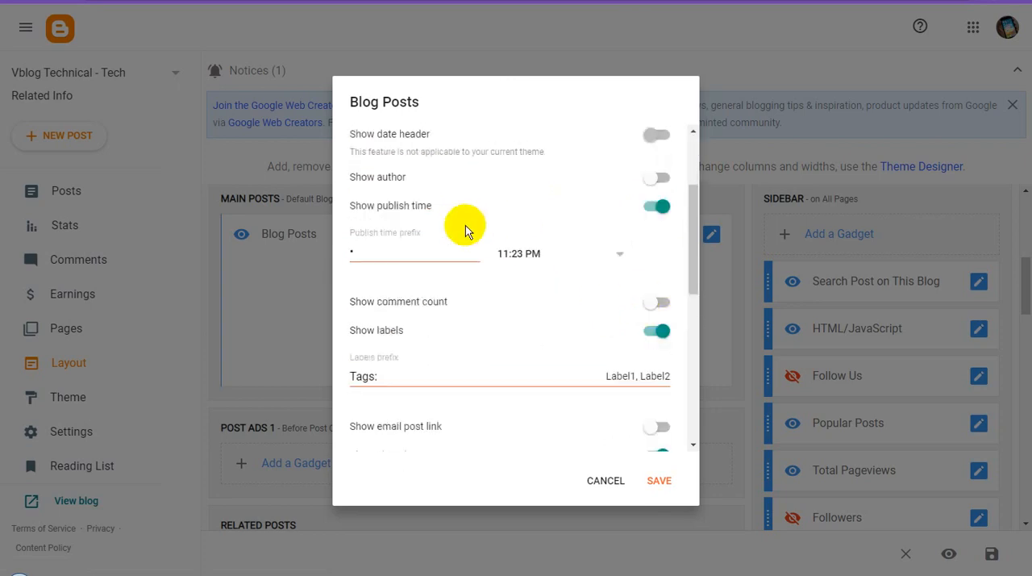
{"action": "scroll", "coordinate": [662, 298], "scroll_direction": "down", "scroll_amount": 1}
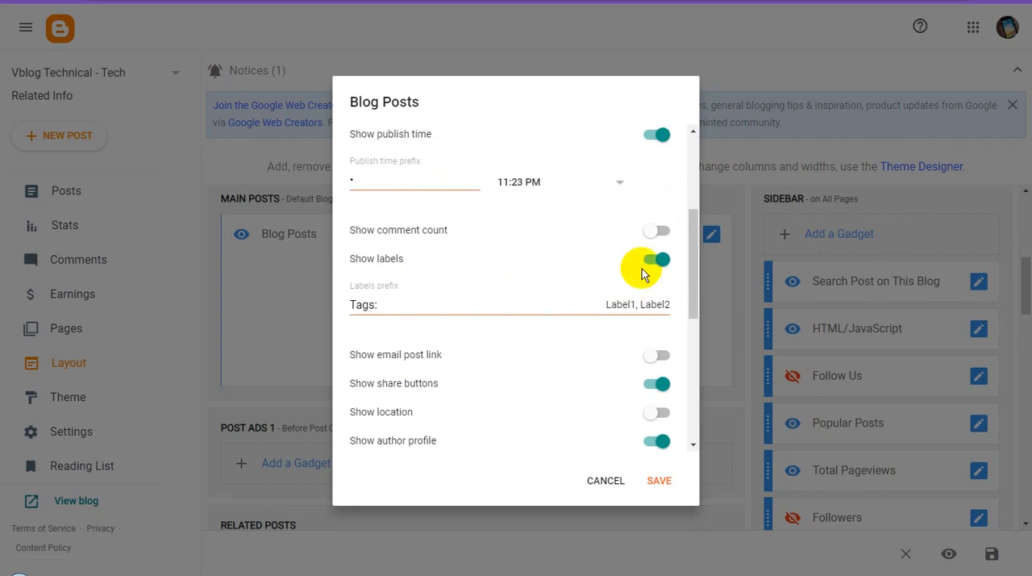
{"action": "scroll", "coordinate": [655, 276], "scroll_direction": "down", "scroll_amount": 2}
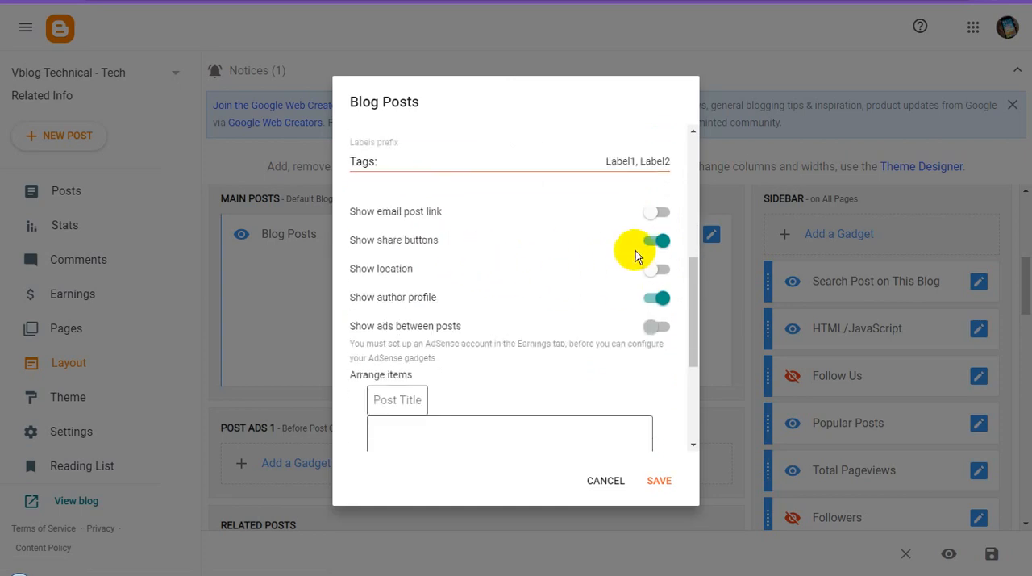
{"action": "scroll", "coordinate": [650, 369], "scroll_direction": "down", "scroll_amount": 1}
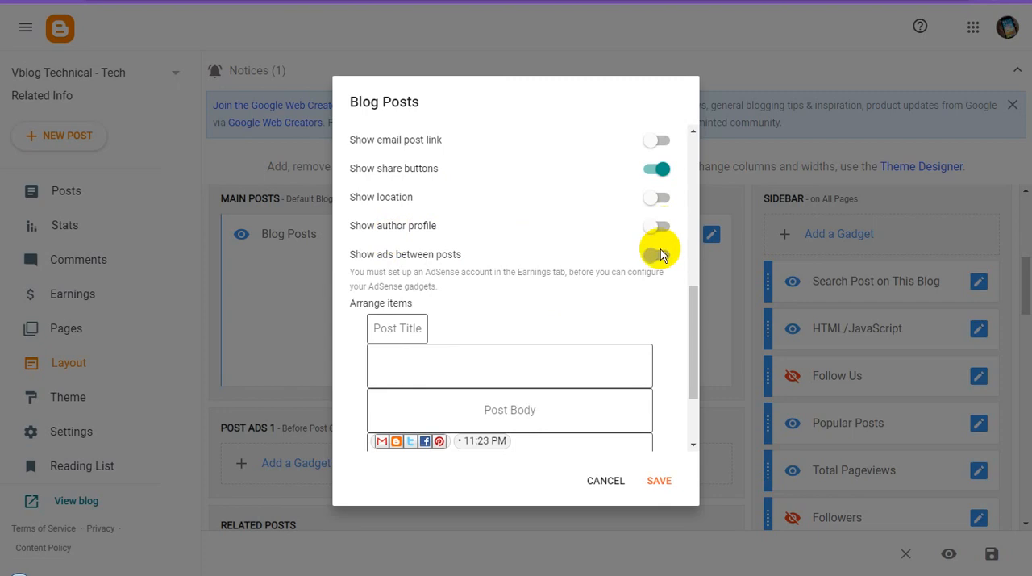
{"action": "scroll", "coordinate": [674, 356], "scroll_direction": "down", "scroll_amount": 2}
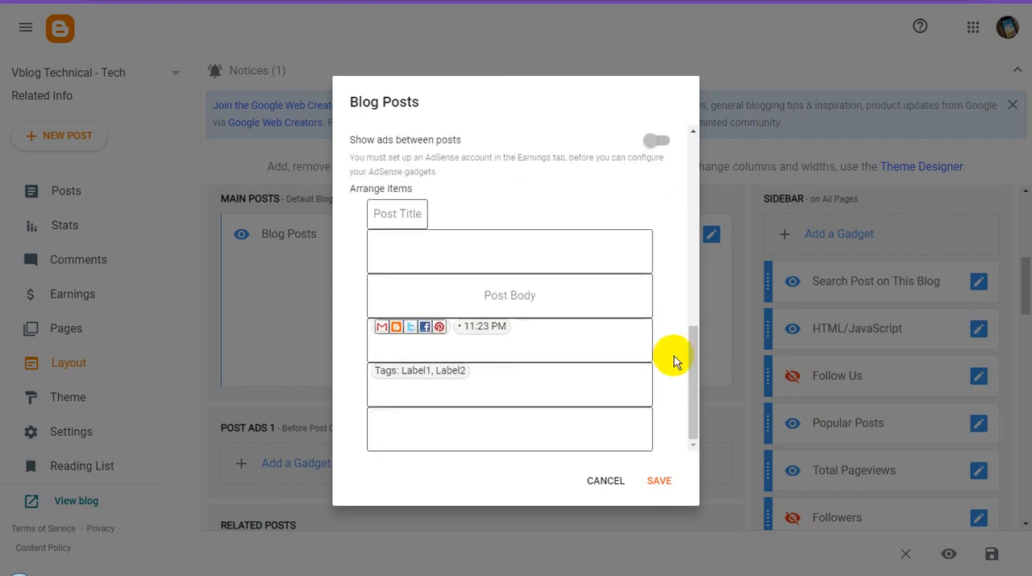
{"action": "left_click", "coordinate": [660, 484]}
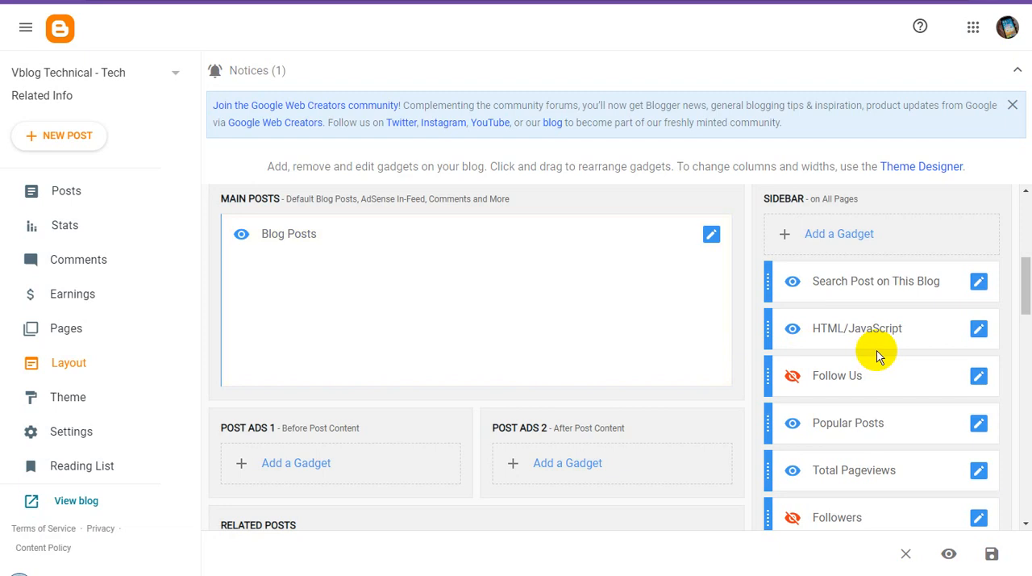
{"action": "scroll", "coordinate": [879, 357], "scroll_direction": "up", "scroll_amount": 3}
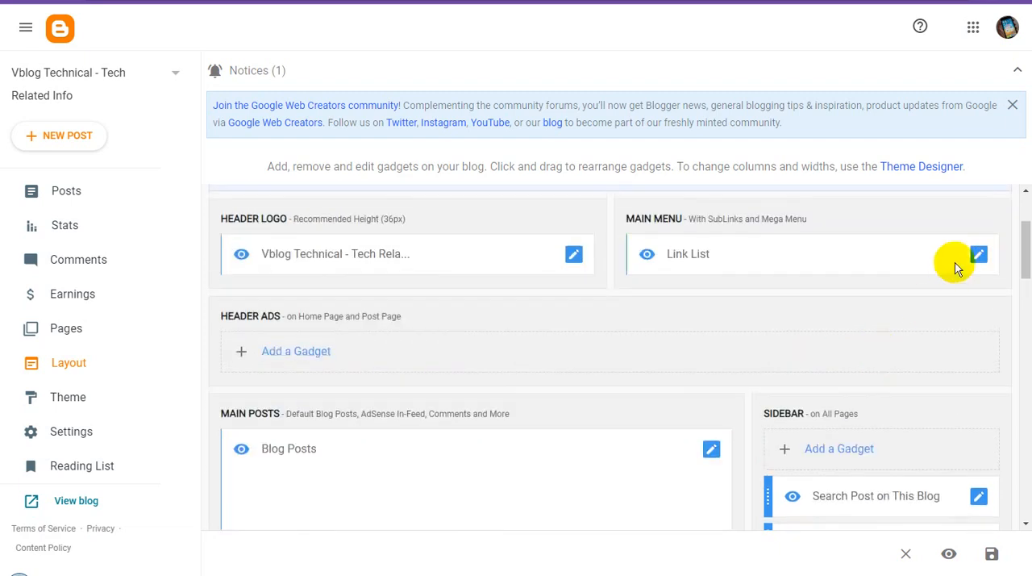
{"action": "left_click", "coordinate": [989, 259]}
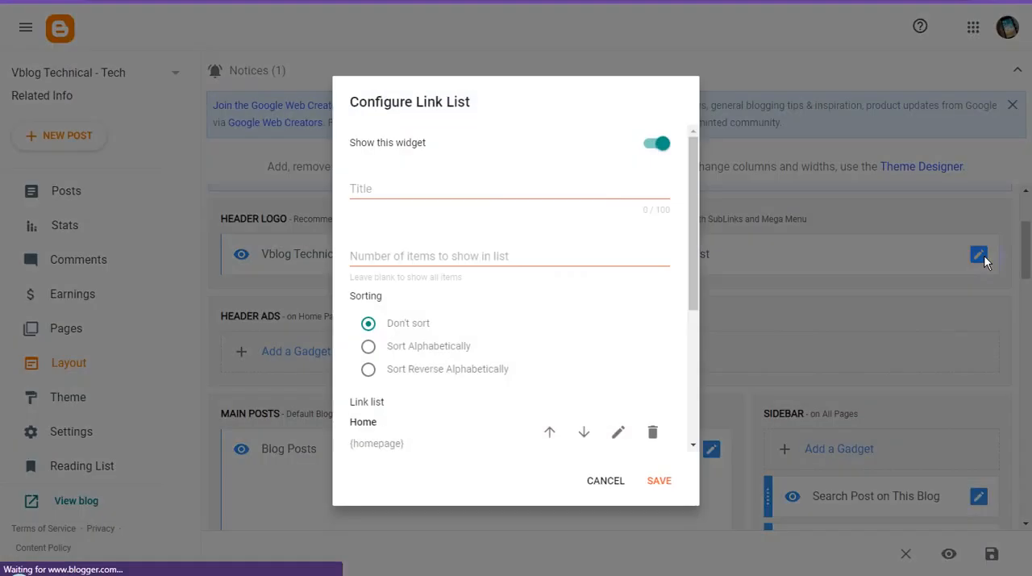
{"action": "scroll", "coordinate": [551, 358], "scroll_direction": "down", "scroll_amount": 3}
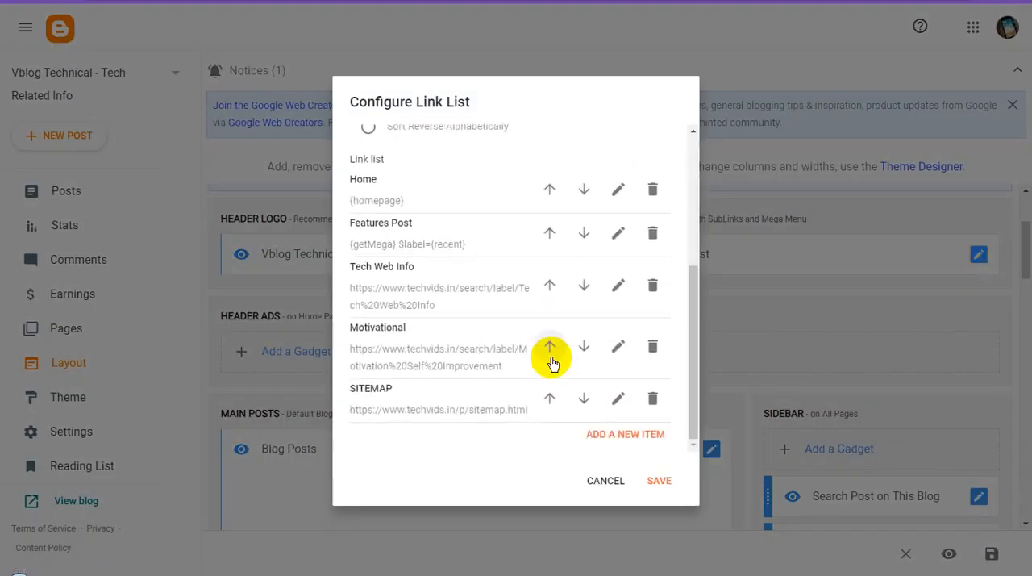
{"action": "scroll", "coordinate": [551, 360], "scroll_direction": "up", "scroll_amount": 1}
{"action": "scroll", "coordinate": [552, 360], "scroll_direction": "down", "scroll_amount": 1}
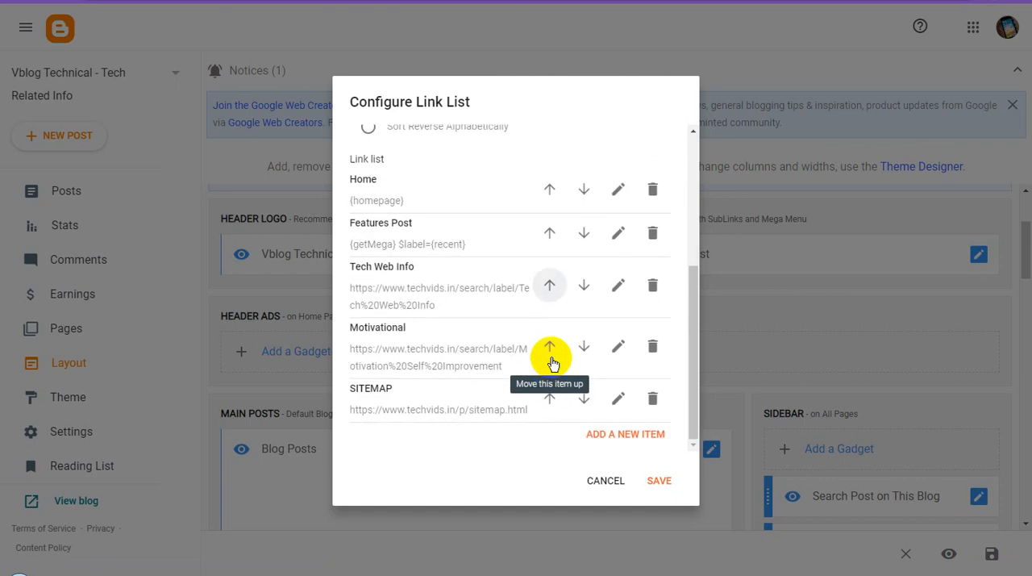
{"action": "left_click", "coordinate": [618, 289]}
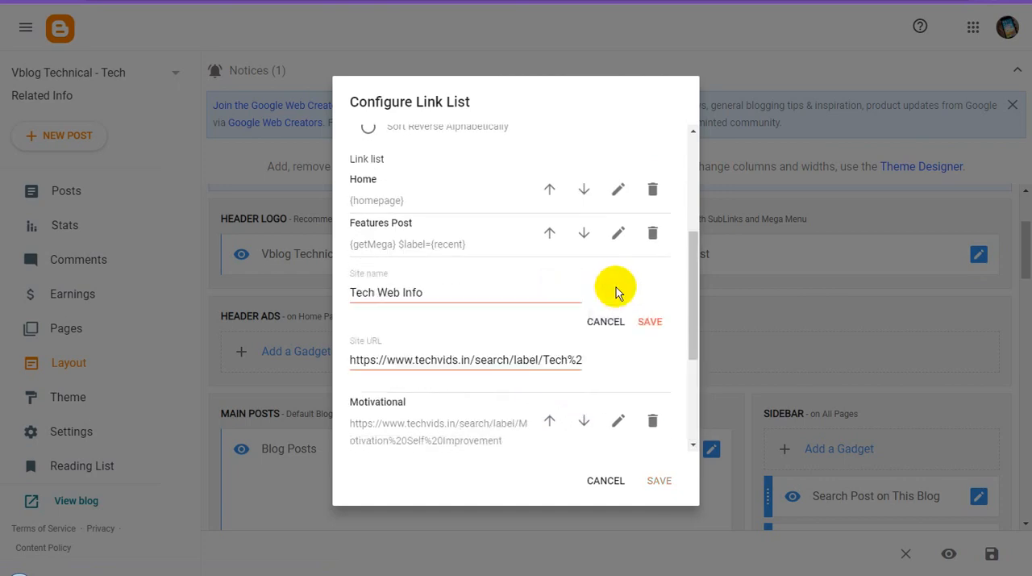
{"action": "triple_click", "coordinate": [456, 362]}
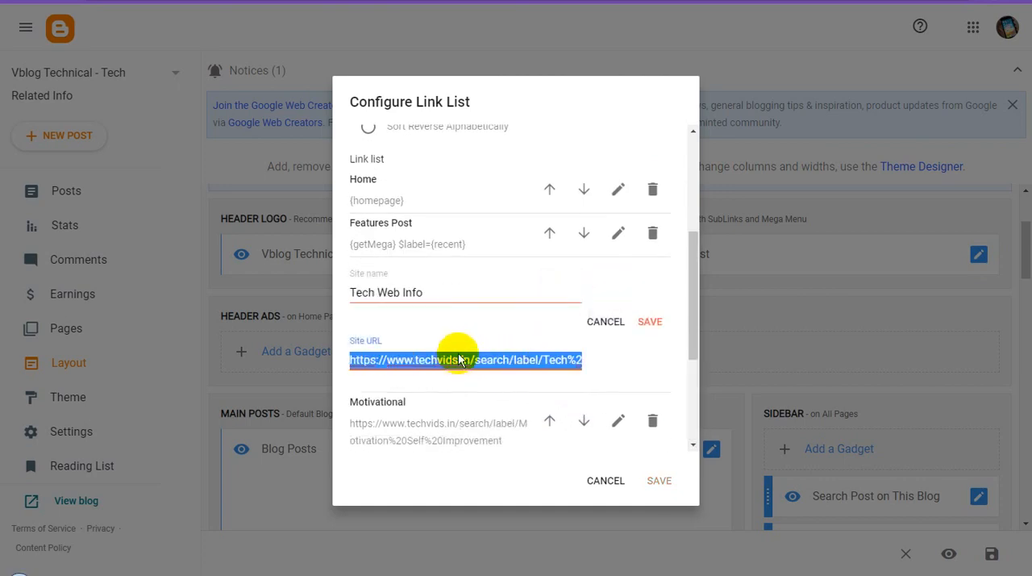
{"action": "type", "text": "https://vblogtechnicals.blogspot.com/"}
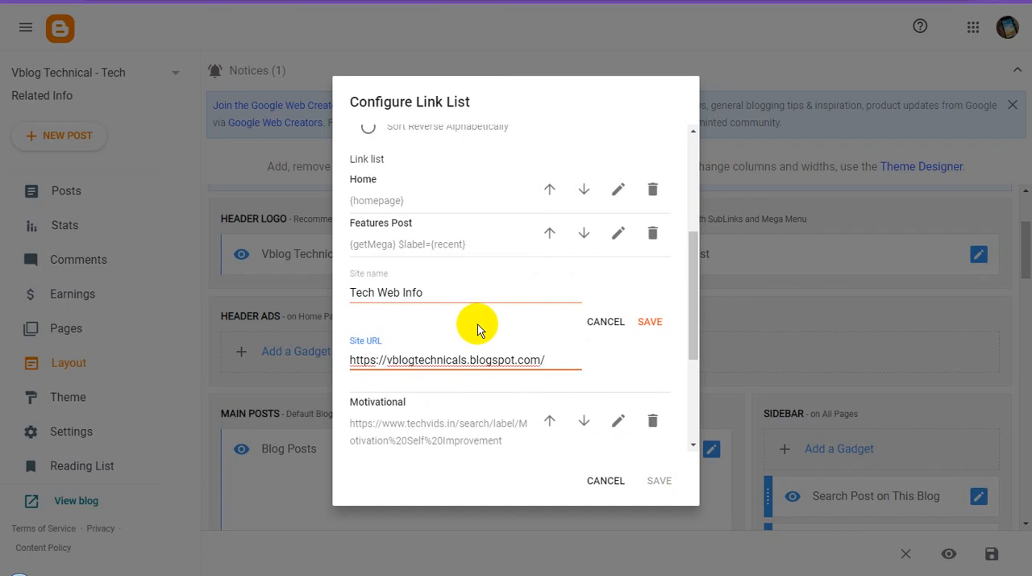
Step: Copy "Tech Related Info" from the WordPad document, use it as the Tech Web Info item's site name and save the item
{"action": "left_click", "coordinate": [353, 574]}
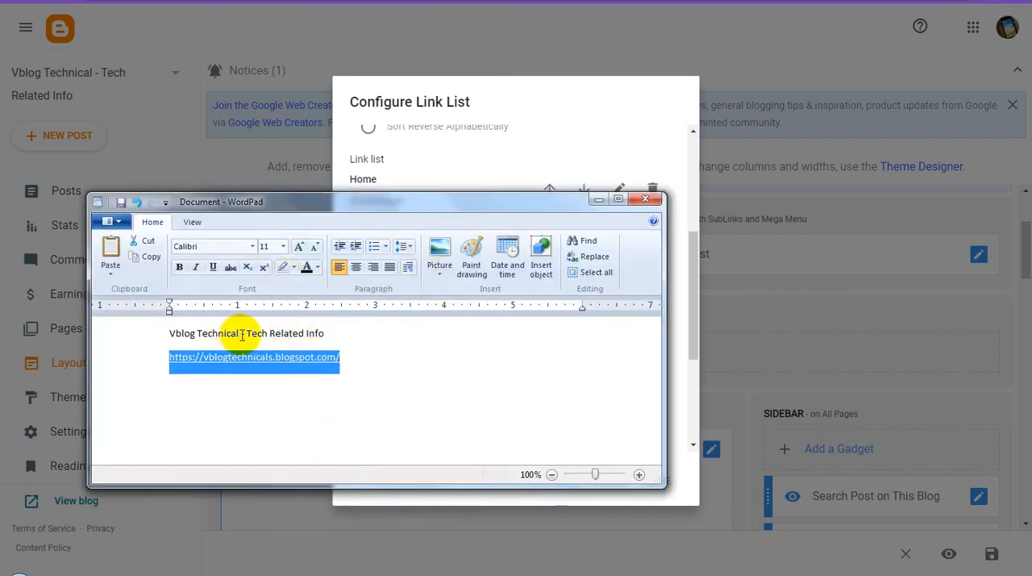
{"action": "left_click_drag", "start_coordinate": [243, 334], "coordinate": [187, 337]}
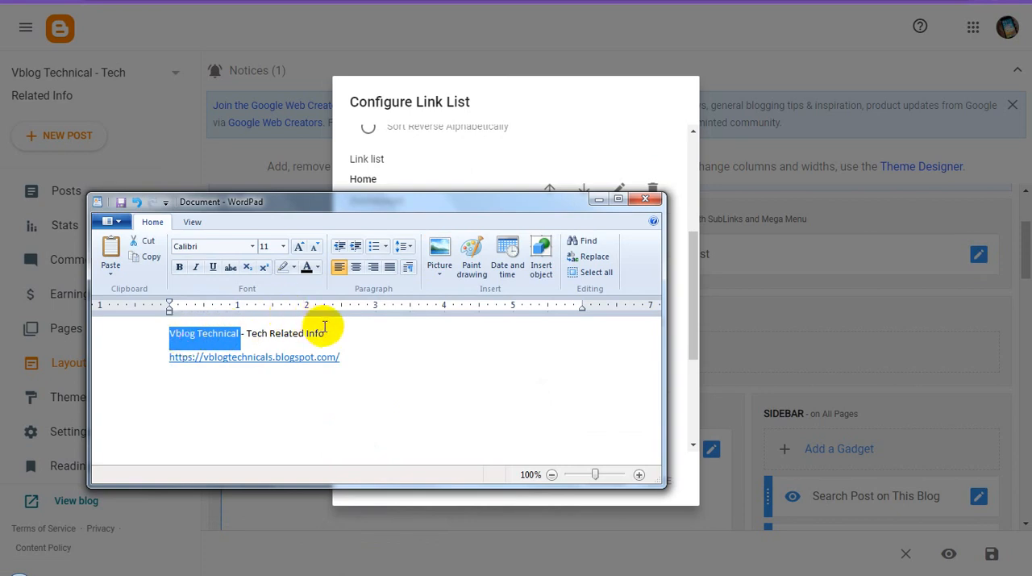
{"action": "left_click_drag", "start_coordinate": [329, 333], "coordinate": [264, 333]}
{"action": "key", "text": "ctrl+c"}
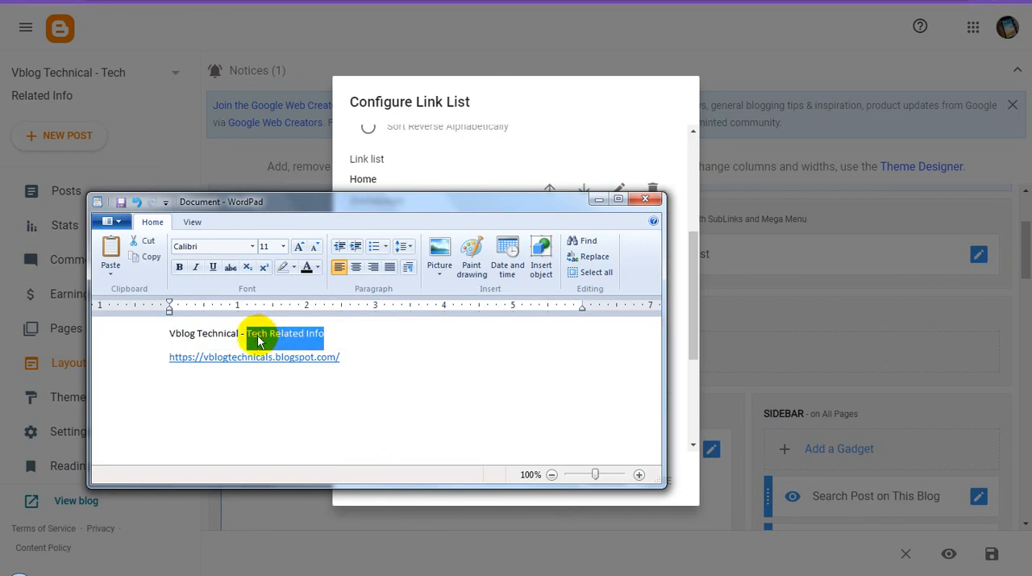
{"action": "left_click", "coordinate": [599, 199]}
{"action": "triple_click", "coordinate": [407, 292]}
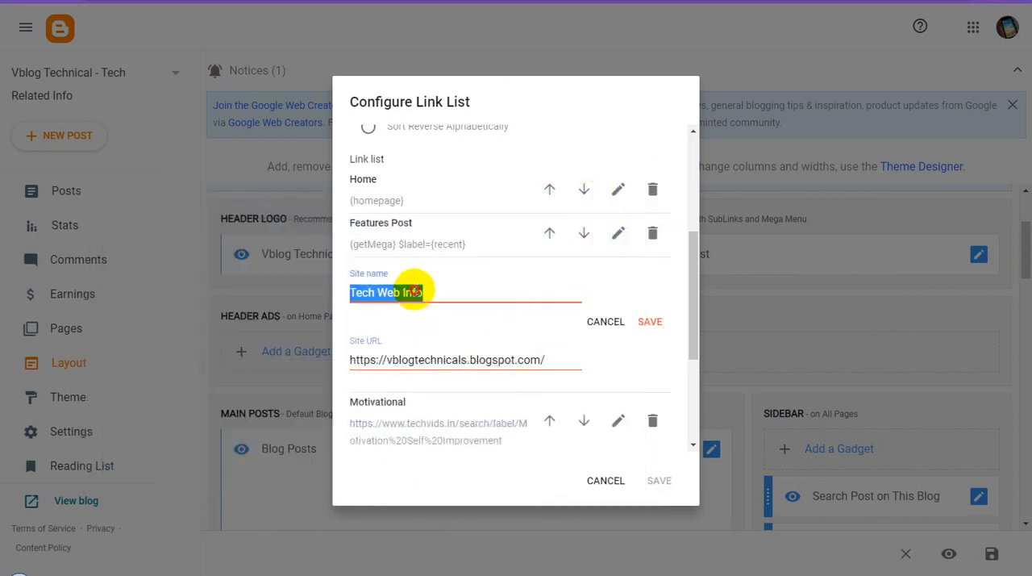
{"action": "key", "text": "ctrl+v"}
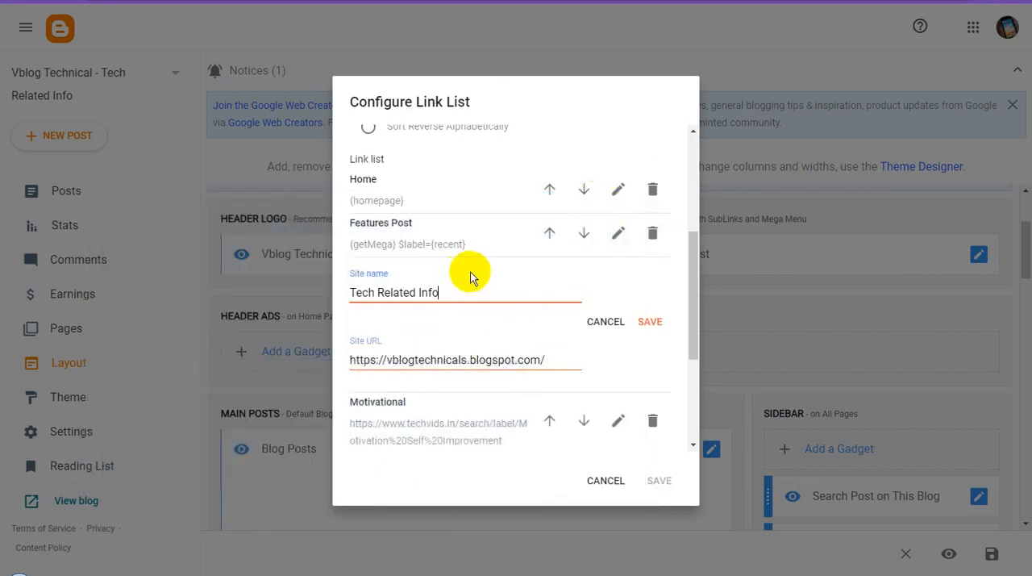
{"action": "left_click", "coordinate": [653, 322]}
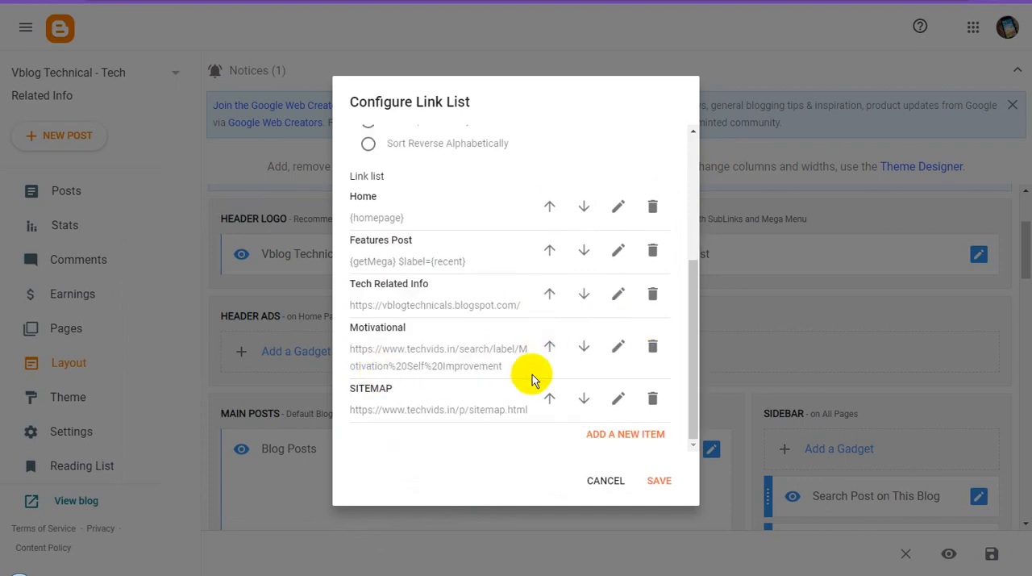
{"action": "left_click", "coordinate": [617, 349]}
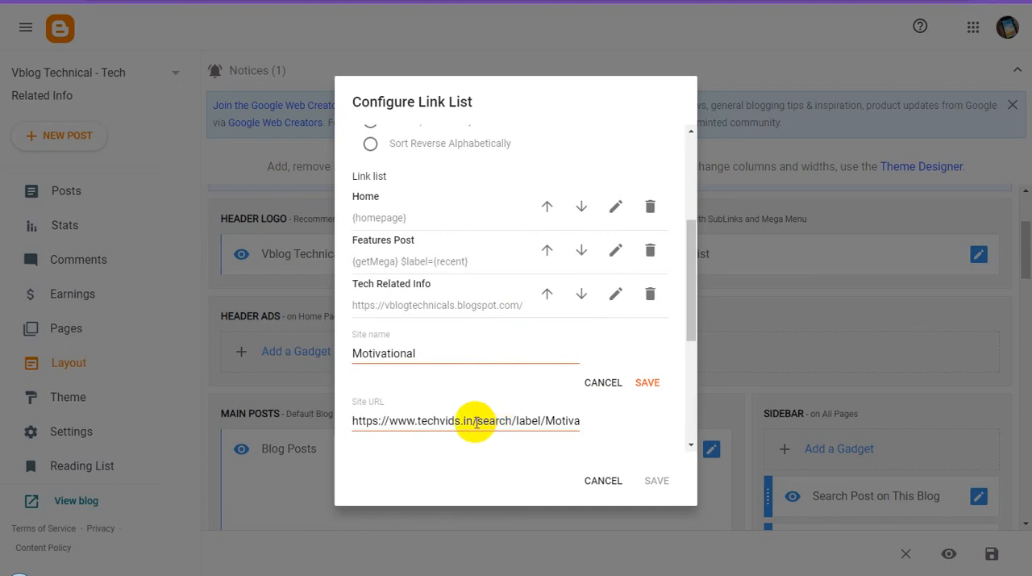
{"action": "left_click_drag", "start_coordinate": [476, 421], "coordinate": [618, 417]}
{"action": "left_click", "coordinate": [522, 418]}
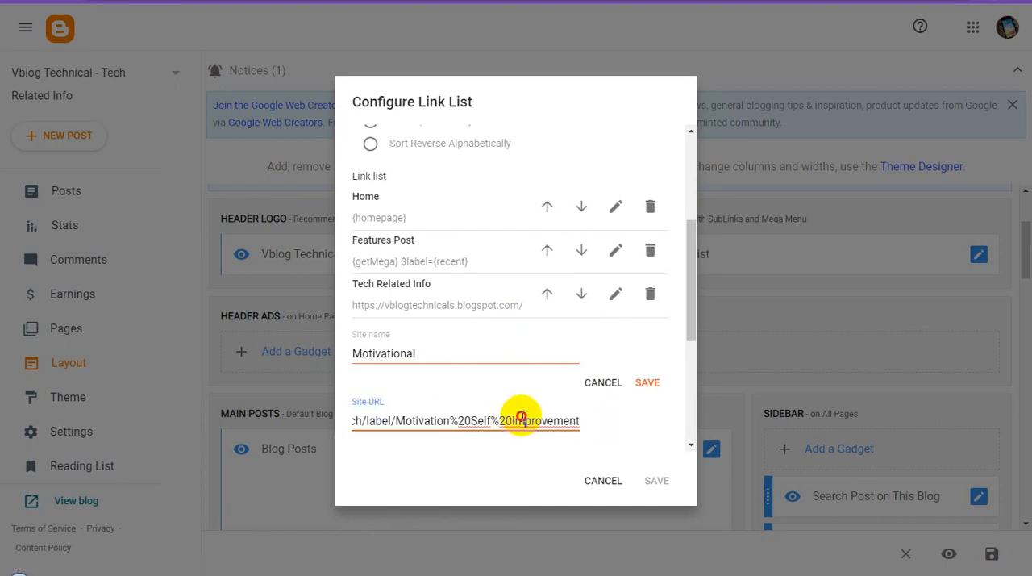
{"action": "triple_click", "coordinate": [521, 418]}
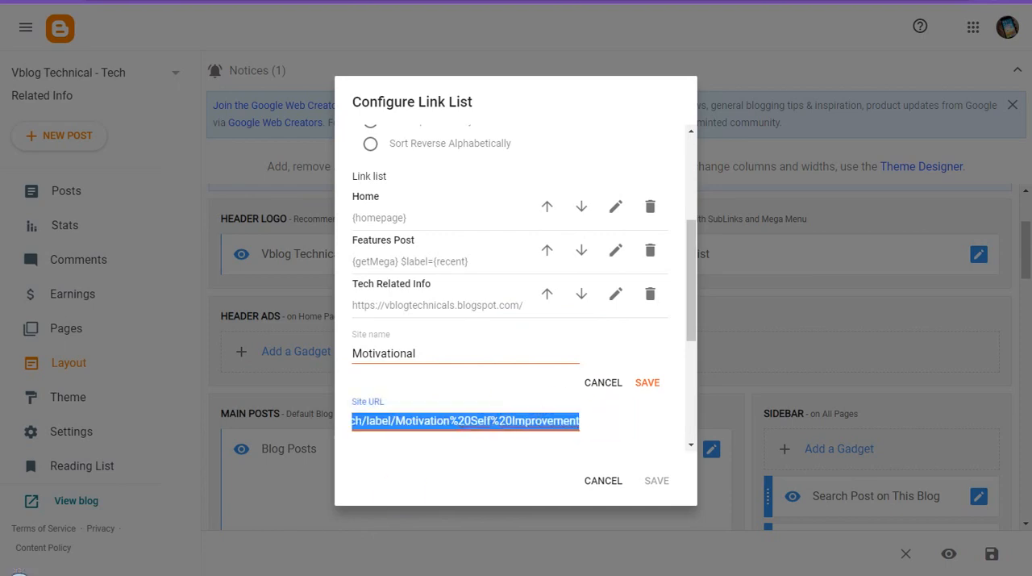
{"action": "left_click", "coordinate": [371, 571]}
{"action": "left_click_drag", "start_coordinate": [364, 357], "coordinate": [171, 357]}
{"action": "key", "text": "ctrl+c"}
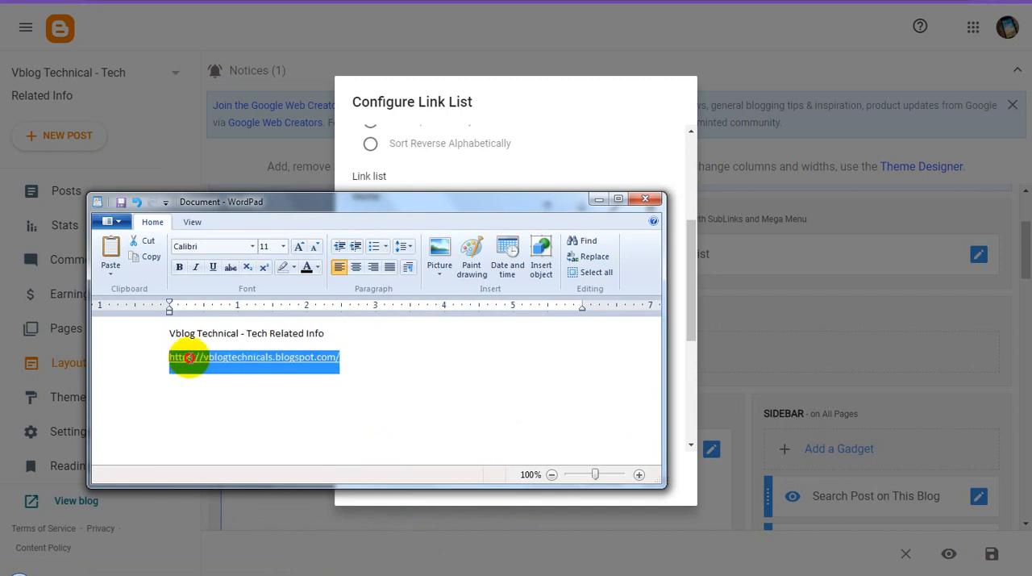
{"action": "left_click", "coordinate": [597, 200]}
{"action": "key", "text": "ctrl+v"}
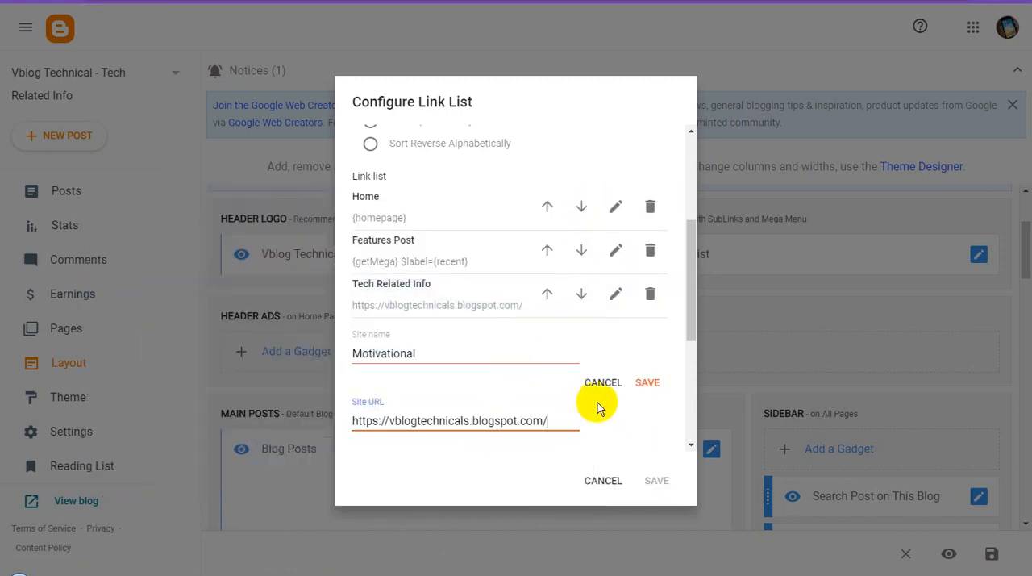
{"action": "left_click", "coordinate": [646, 385]}
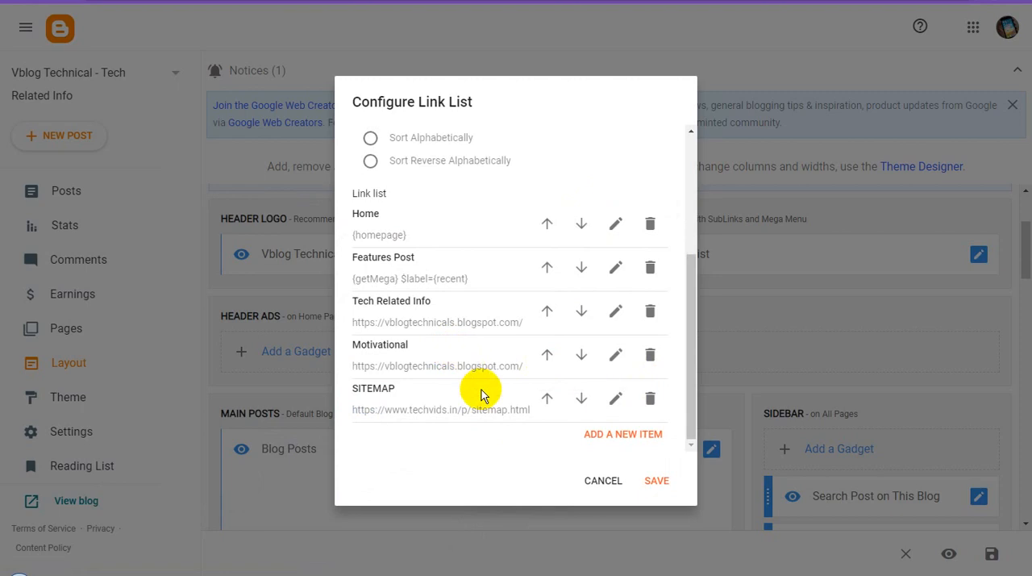
{"action": "left_click", "coordinate": [615, 401]}
{"action": "scroll", "coordinate": [505, 410], "scroll_direction": "down", "scroll_amount": 3}
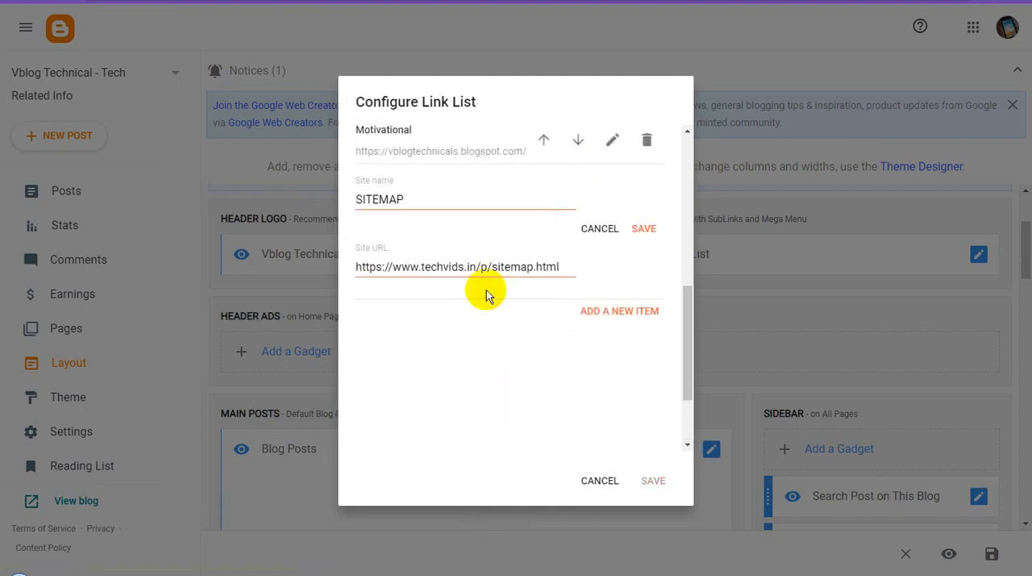
{"action": "triple_click", "coordinate": [530, 262]}
{"action": "key", "text": "ctrl+v"}
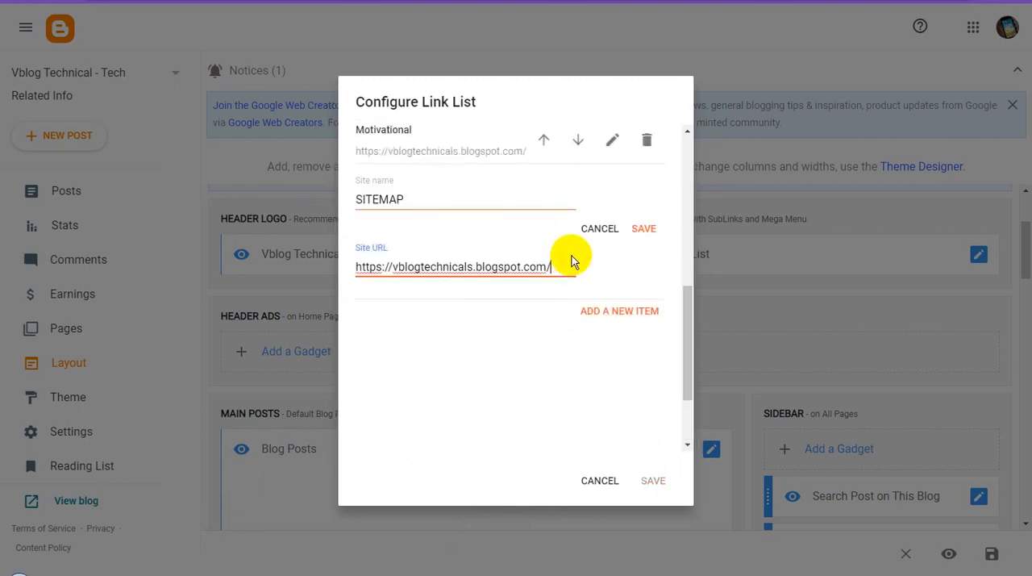
{"action": "left_click", "coordinate": [644, 230]}
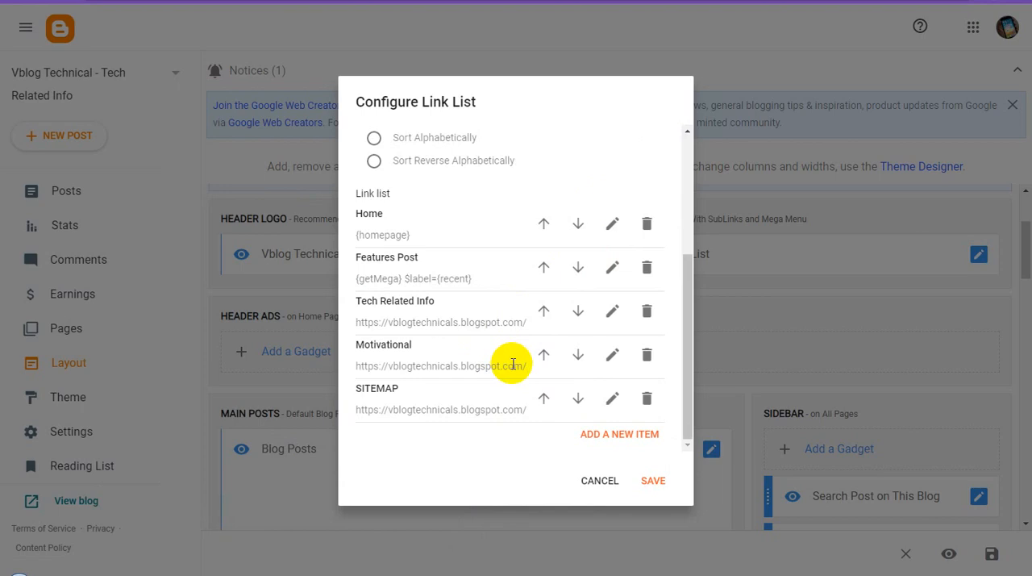
{"action": "left_click", "coordinate": [652, 480]}
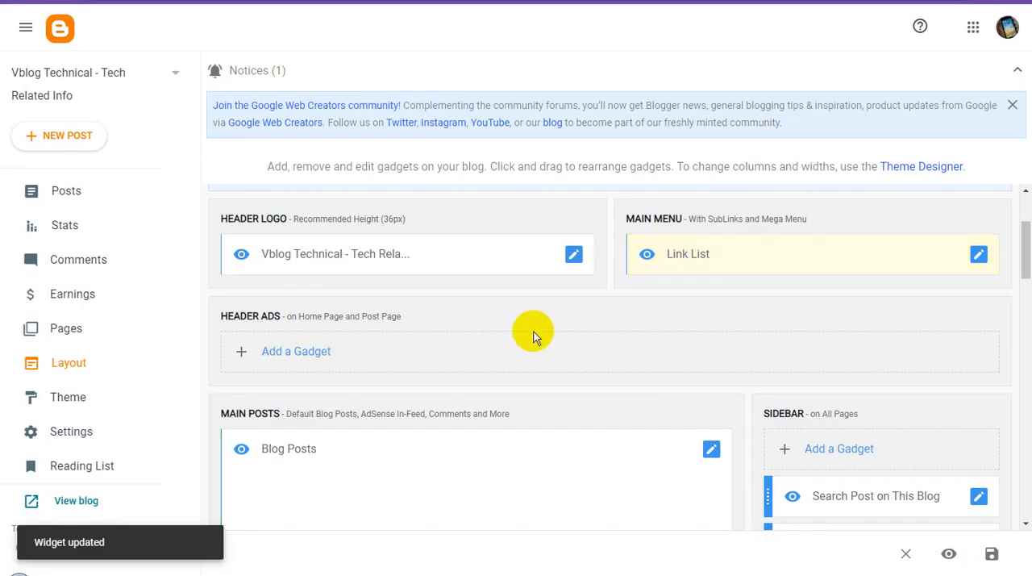
Step: Look over the layout sections from Theme Options down to the Main Posts and Sidebar gadgets
{"action": "scroll", "coordinate": [553, 315], "scroll_direction": "up", "scroll_amount": 1}
{"action": "scroll", "coordinate": [554, 318], "scroll_direction": "up", "scroll_amount": 1}
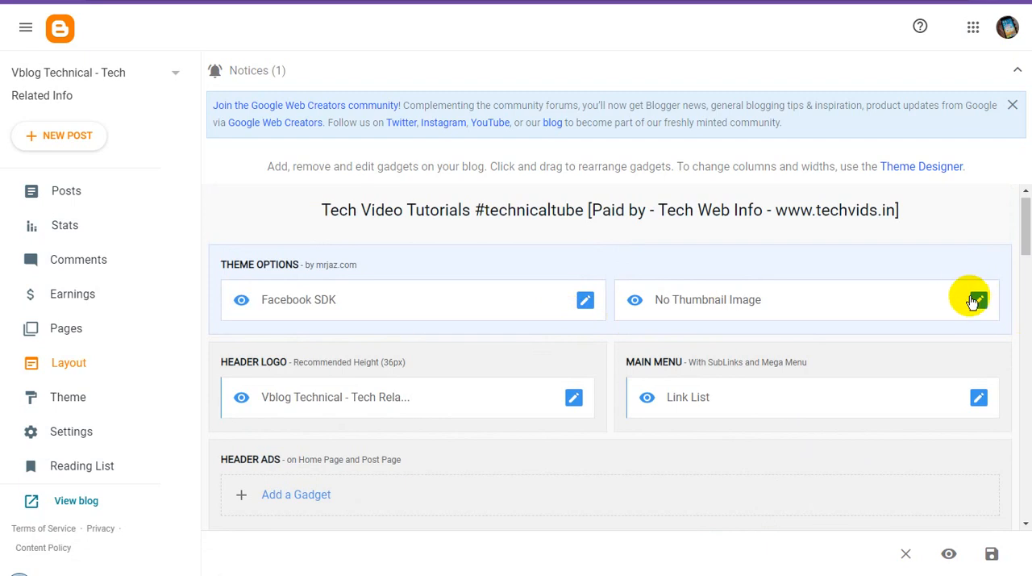
{"action": "scroll", "coordinate": [976, 314], "scroll_direction": "up", "scroll_amount": 1}
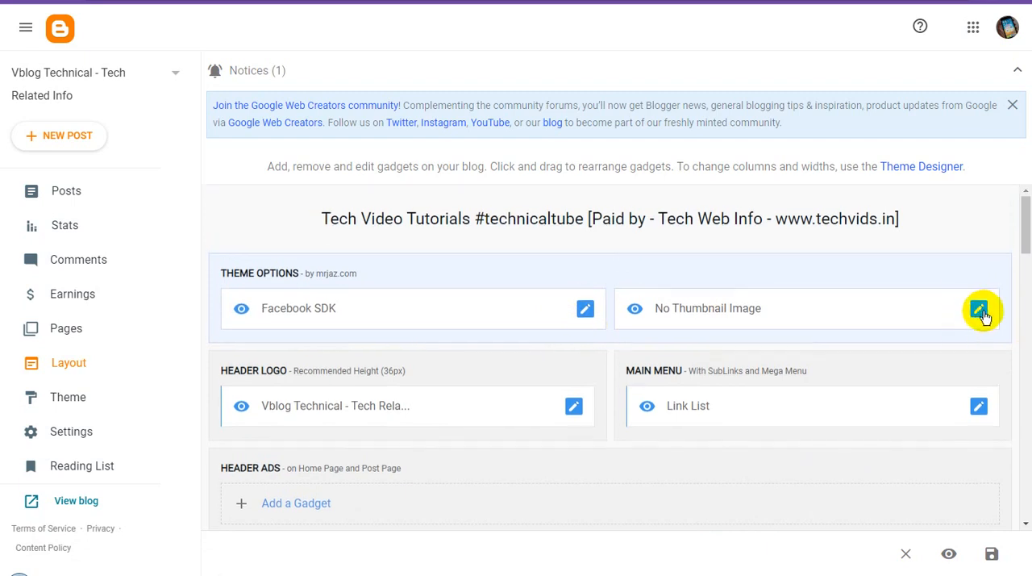
{"action": "scroll", "coordinate": [981, 348], "scroll_direction": "down", "scroll_amount": 4}
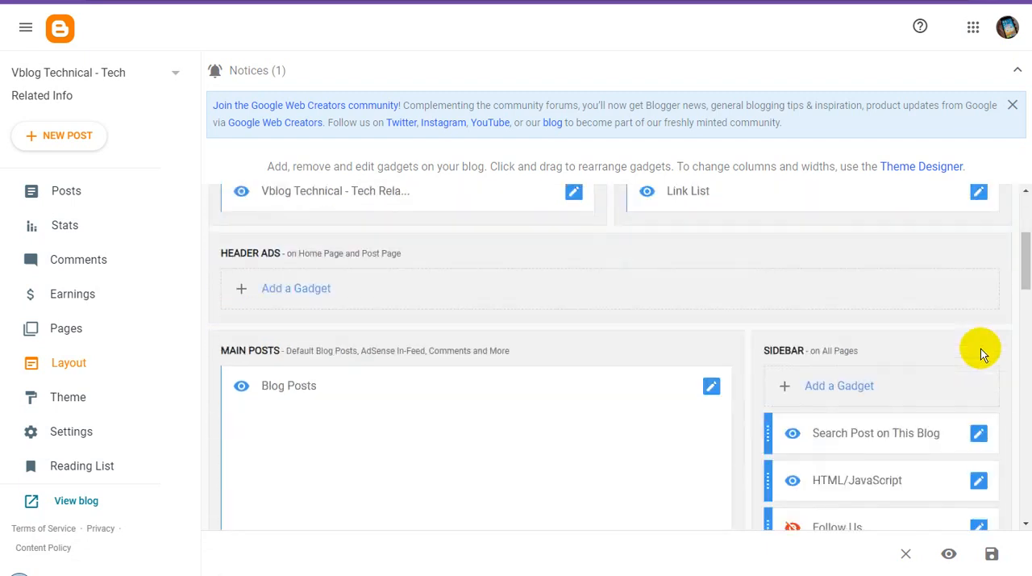
{"action": "scroll", "coordinate": [980, 348], "scroll_direction": "down", "scroll_amount": 1}
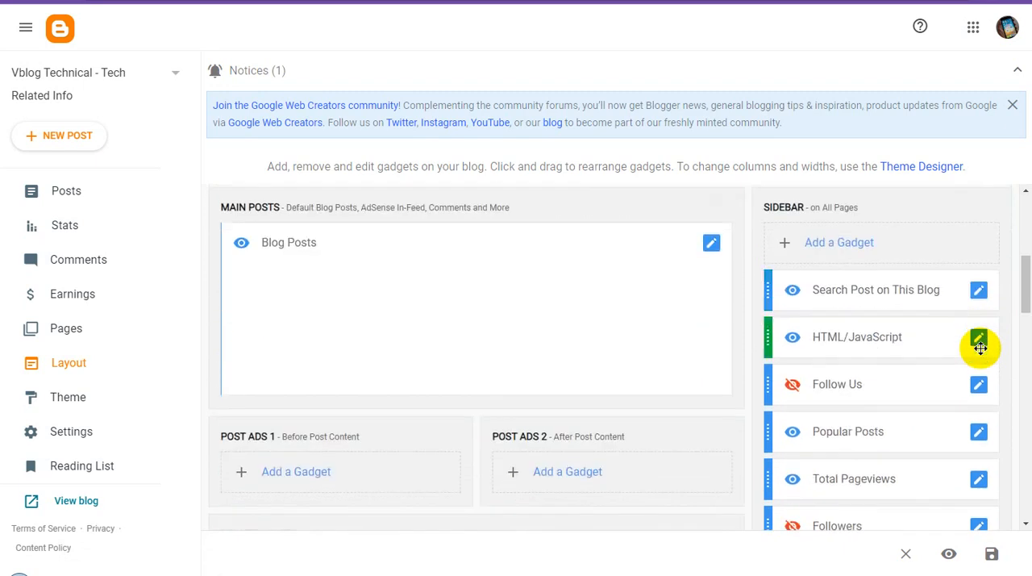
{"action": "scroll", "coordinate": [981, 349], "scroll_direction": "down", "scroll_amount": 1}
{"action": "scroll", "coordinate": [981, 348], "scroll_direction": "up", "scroll_amount": 2}
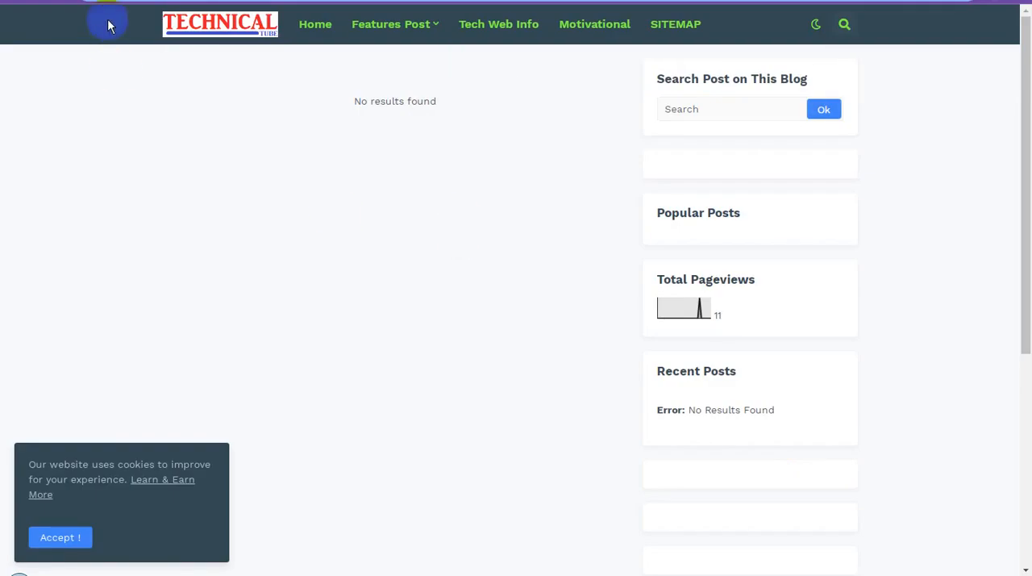
Step: Reload the live blog and examine its header logo, main menu, sidebar and footer
{"action": "left_click", "coordinate": [642, 72]}
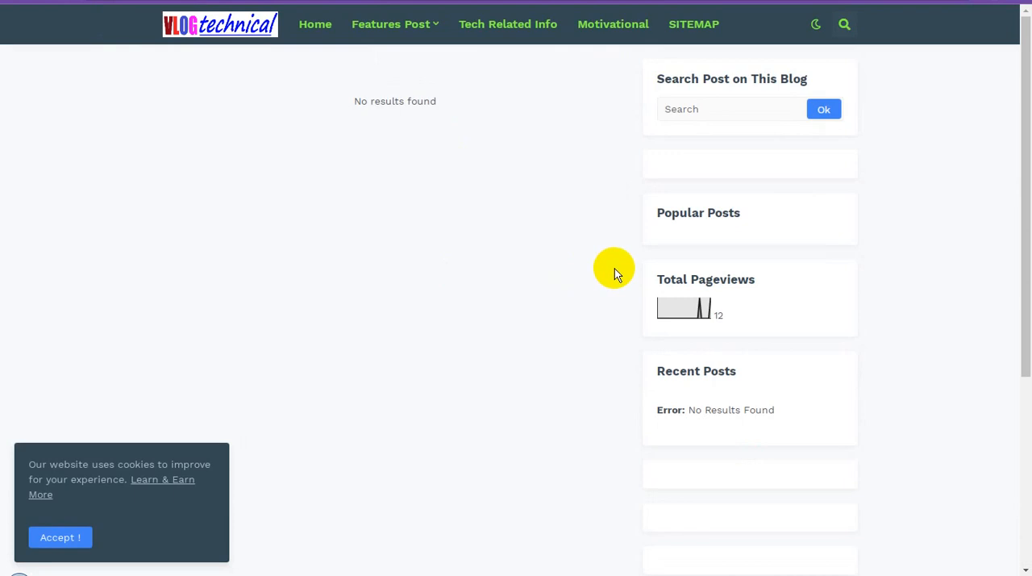
{"action": "scroll", "coordinate": [614, 269], "scroll_direction": "down", "scroll_amount": 1}
{"action": "scroll", "coordinate": [615, 268], "scroll_direction": "up", "scroll_amount": 1}
{"action": "scroll", "coordinate": [616, 270], "scroll_direction": "down", "scroll_amount": 2}
{"action": "scroll", "coordinate": [617, 273], "scroll_direction": "down", "scroll_amount": 2}
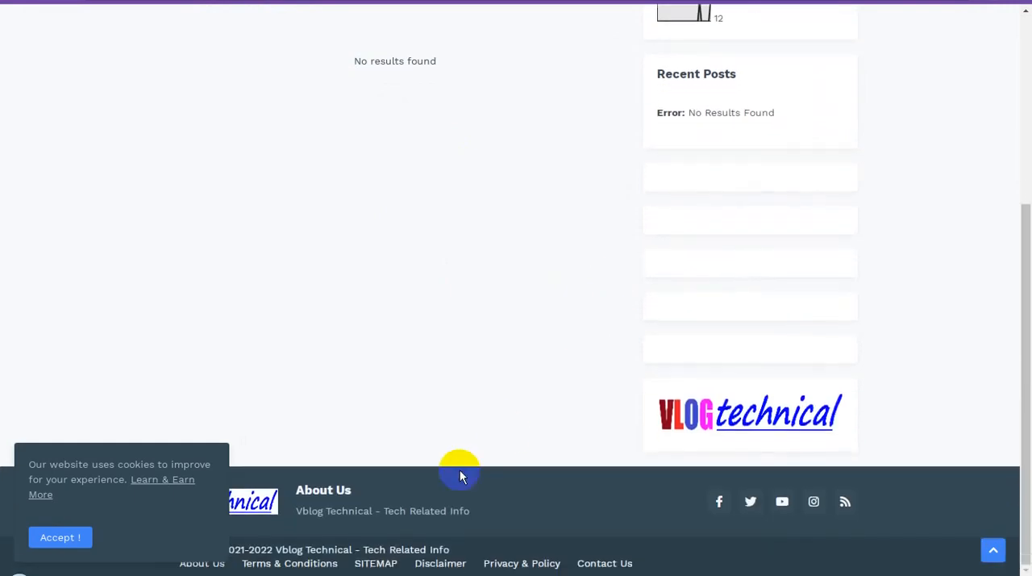
{"action": "left_click", "coordinate": [507, 505]}
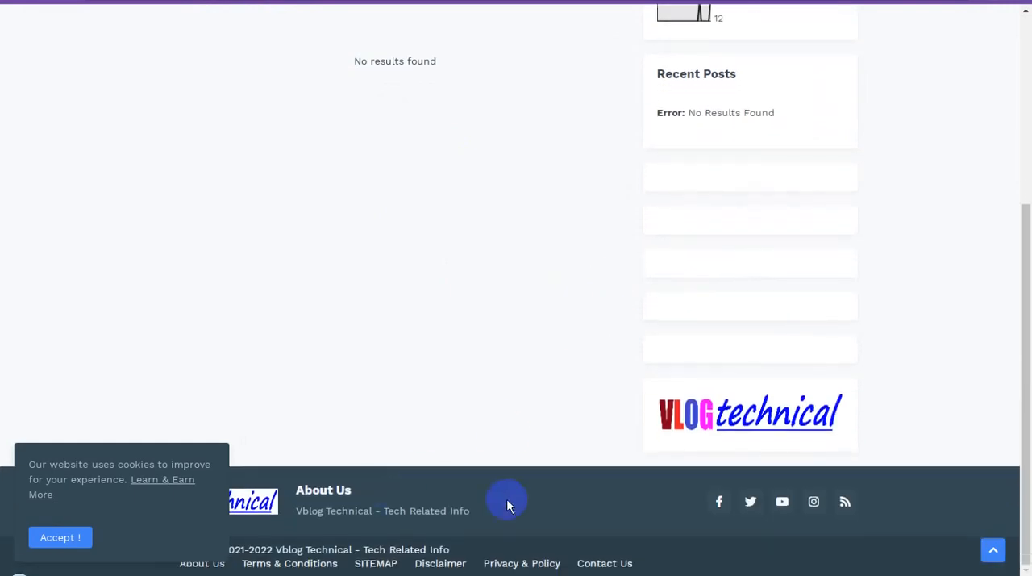
Step: Accept the cookie notice on the live blog and return to the beginning of the page
{"action": "left_click", "coordinate": [84, 544]}
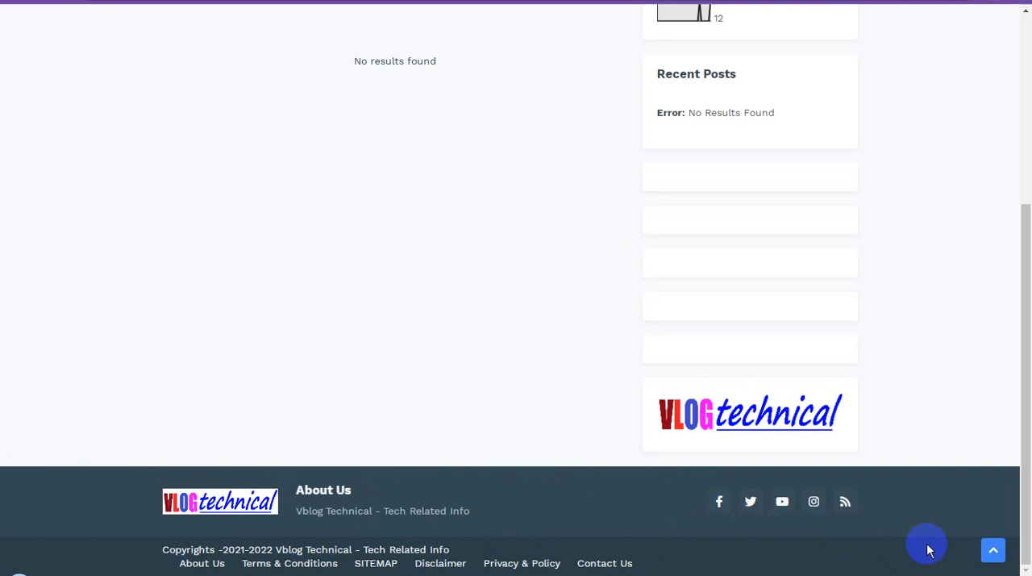
{"action": "scroll", "coordinate": [928, 546], "scroll_direction": "up", "scroll_amount": 3}
{"action": "scroll", "coordinate": [928, 546], "scroll_direction": "down", "scroll_amount": 3}
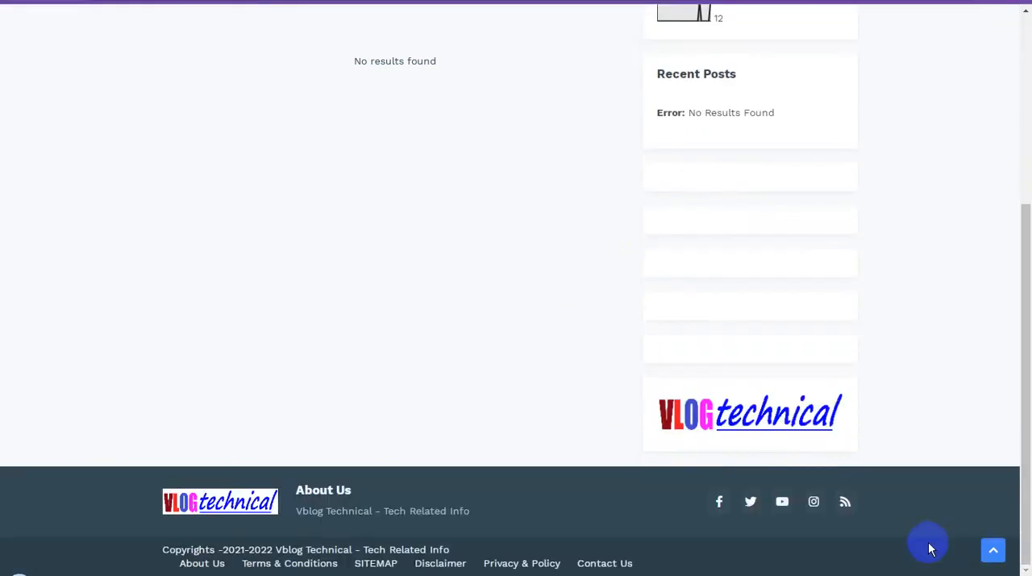
{"action": "left_click", "coordinate": [996, 552]}
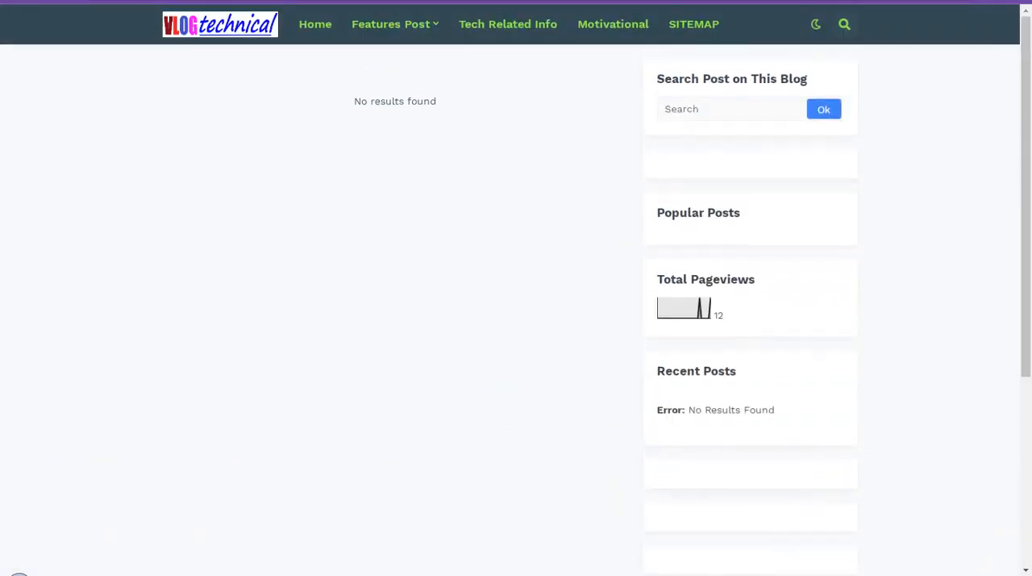
Step: In the blog's Basic settings, upload Vlog Technical - Copy.png as the favicon, save it and close the favicon page
{"action": "left_click", "coordinate": [233, 1]}
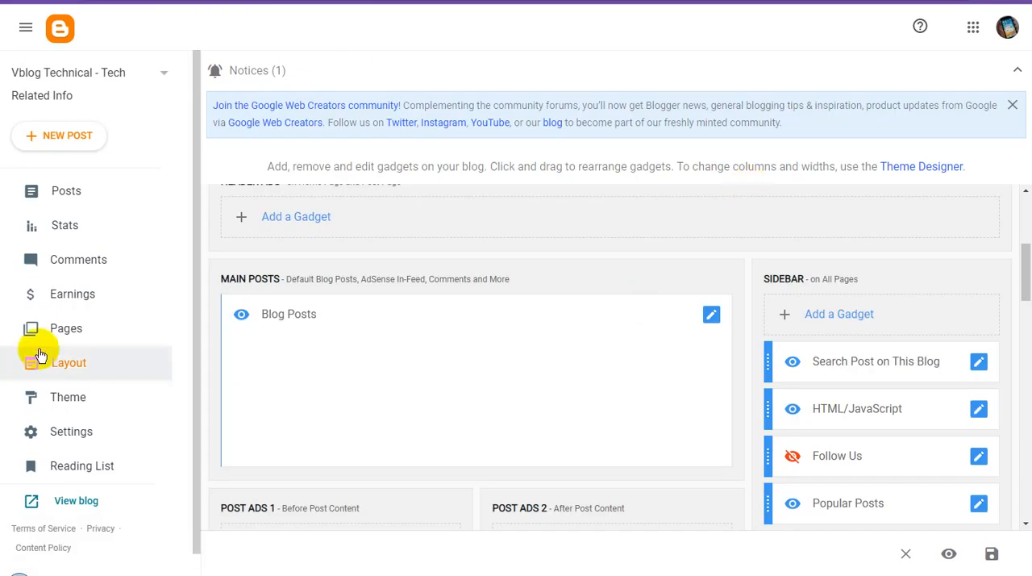
{"action": "left_click", "coordinate": [77, 430]}
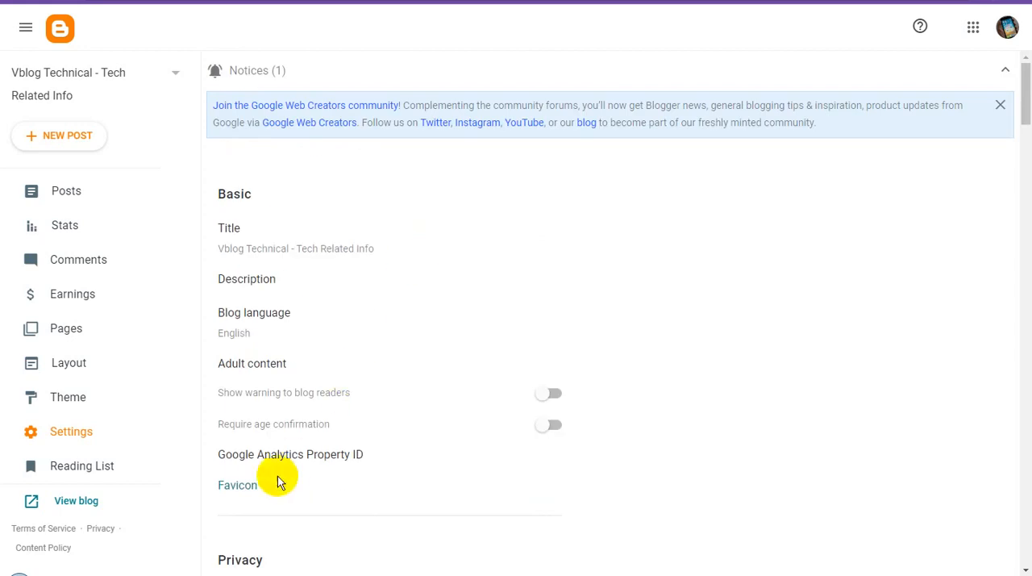
{"action": "left_click", "coordinate": [251, 489]}
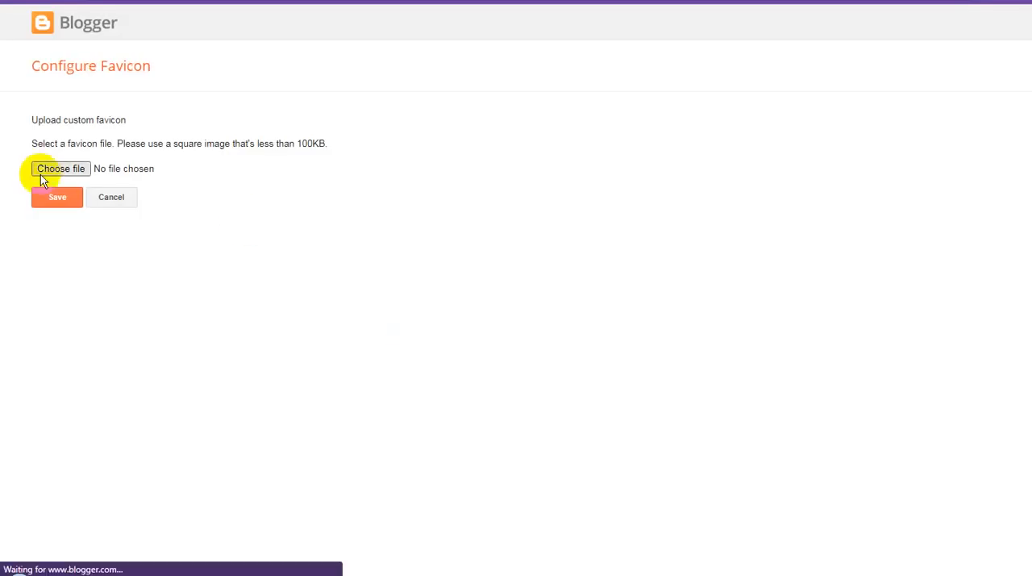
{"action": "left_click", "coordinate": [76, 168]}
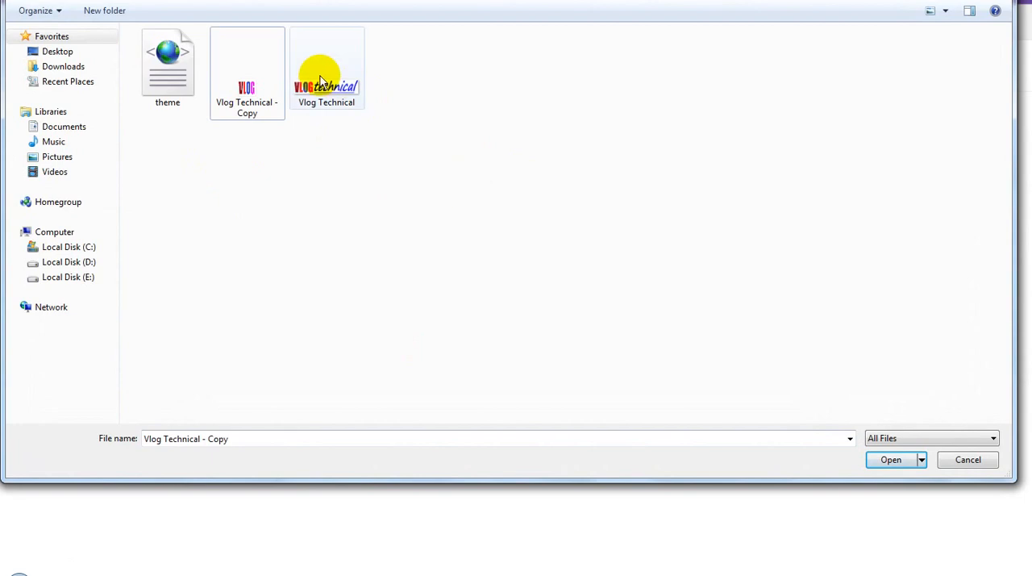
{"action": "left_click", "coordinate": [258, 100]}
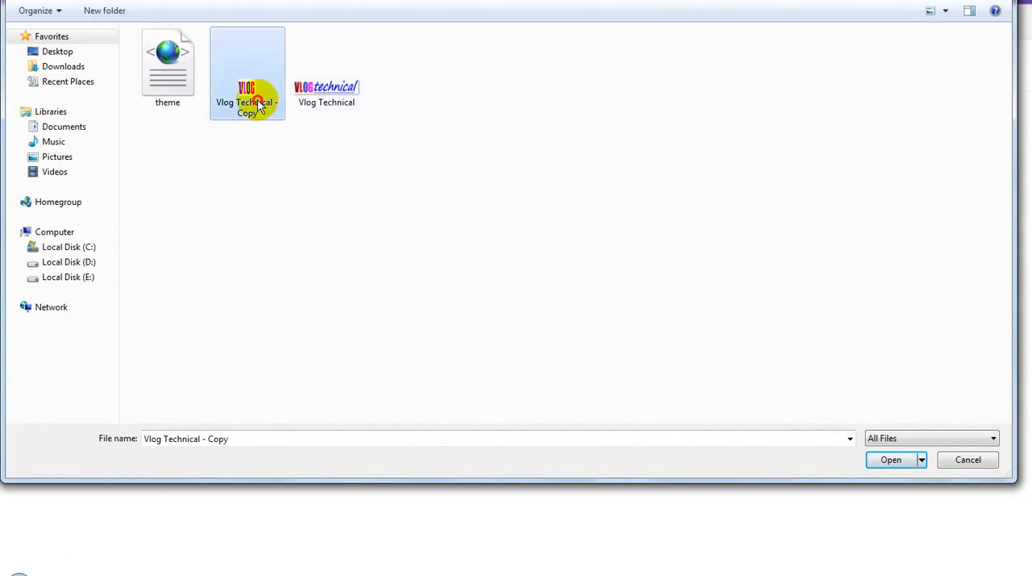
{"action": "left_click", "coordinate": [891, 459]}
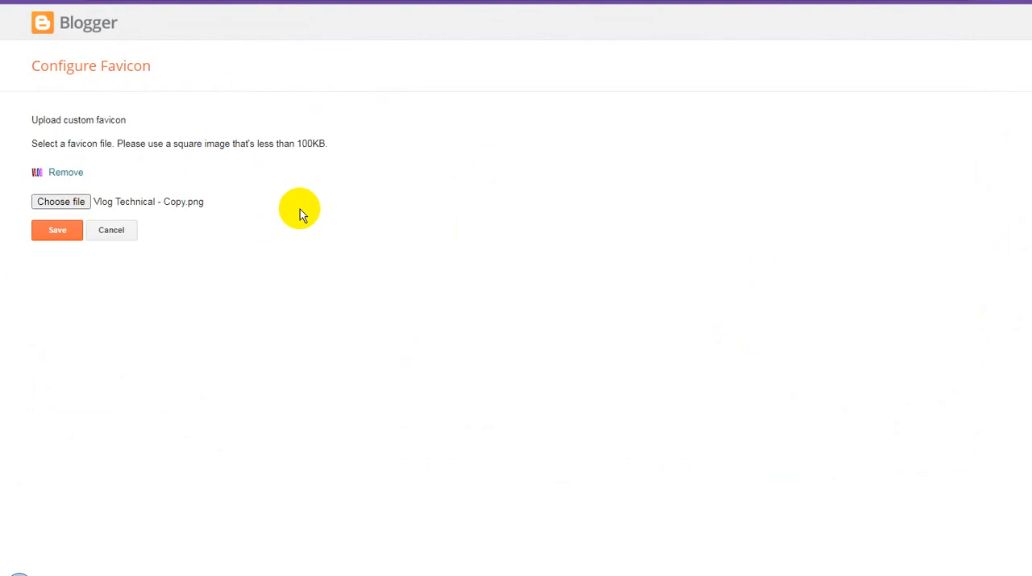
{"action": "left_click", "coordinate": [56, 231]}
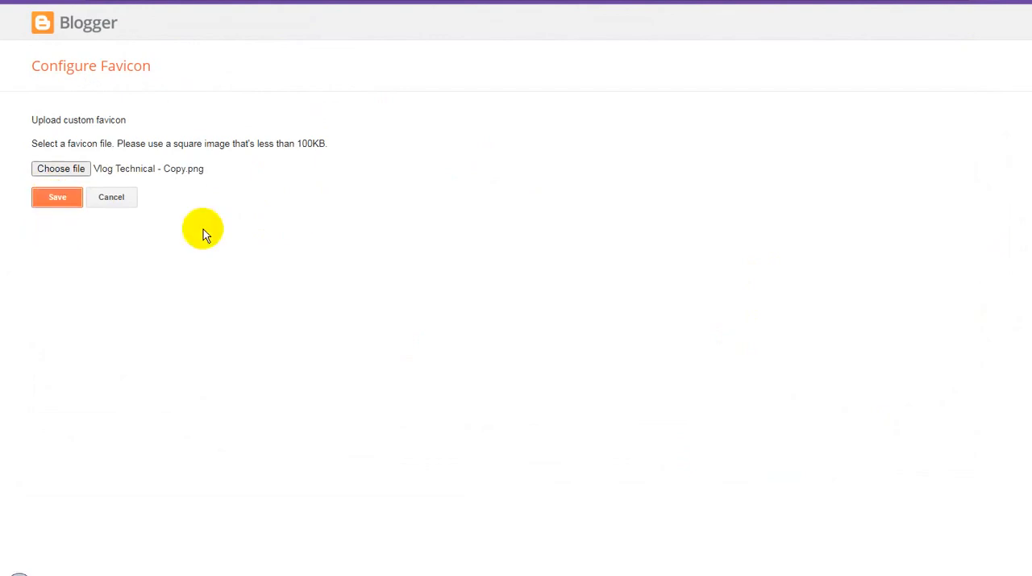
{"action": "left_click", "coordinate": [58, 230]}
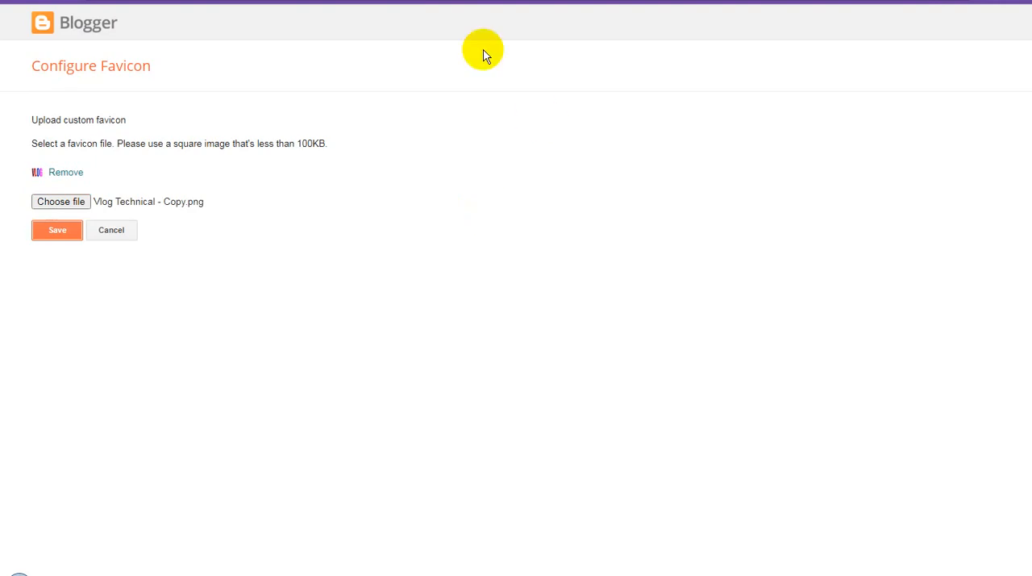
{"action": "key", "text": "ctrl+w"}
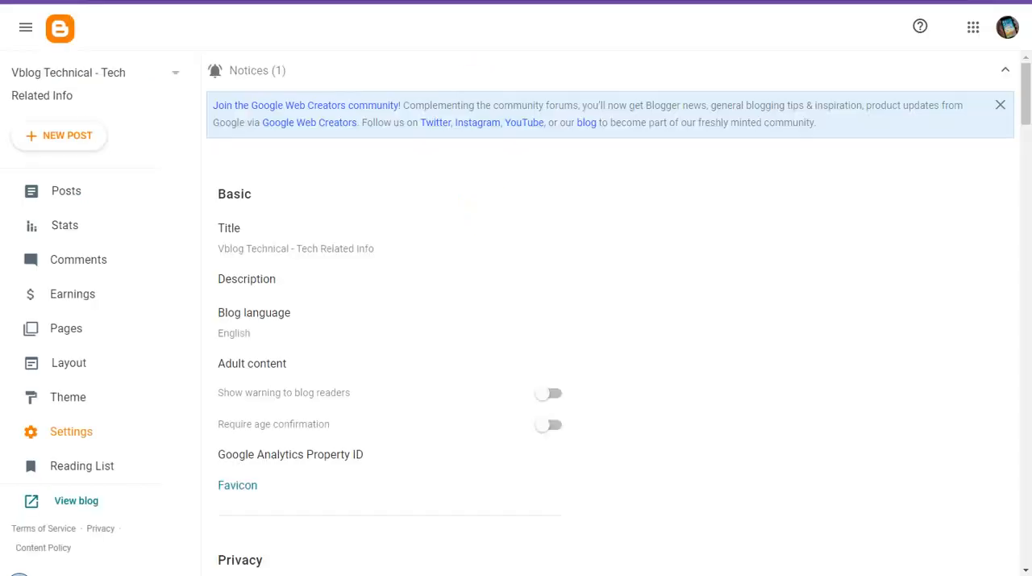
Step: Check the live blog, view the blog's Posts list in Blogger and return to the live blog
{"action": "key", "text": "ctrl+Tab"}
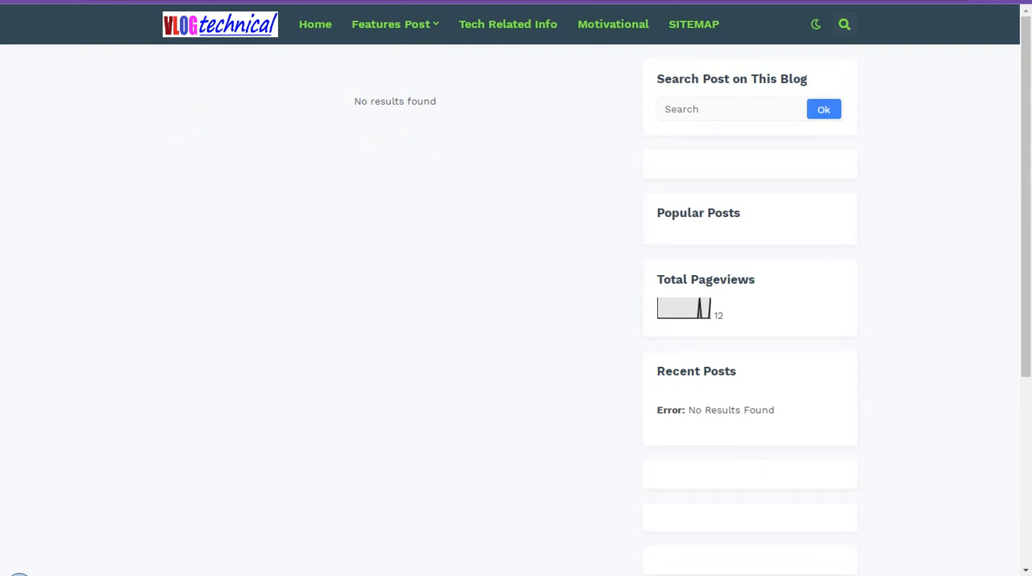
{"action": "left_click", "coordinate": [263, 2]}
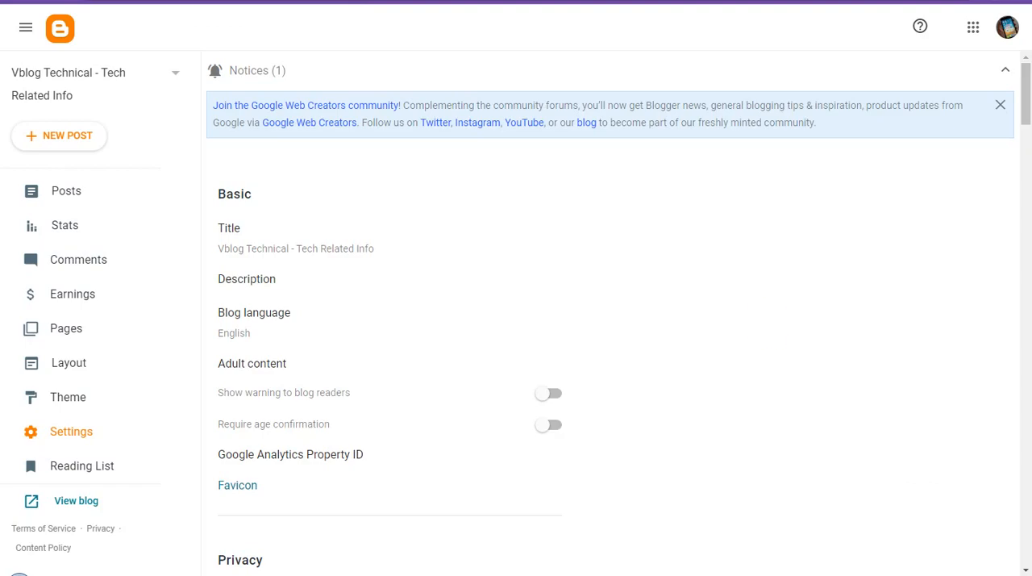
{"action": "left_click", "coordinate": [84, 196]}
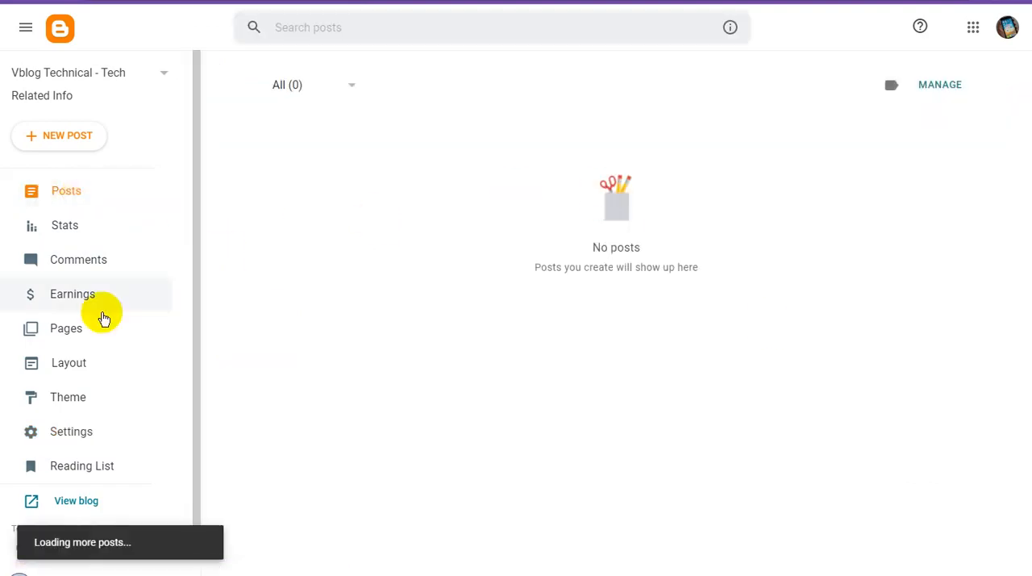
{"action": "scroll", "coordinate": [114, 355], "scroll_direction": "down", "scroll_amount": 1}
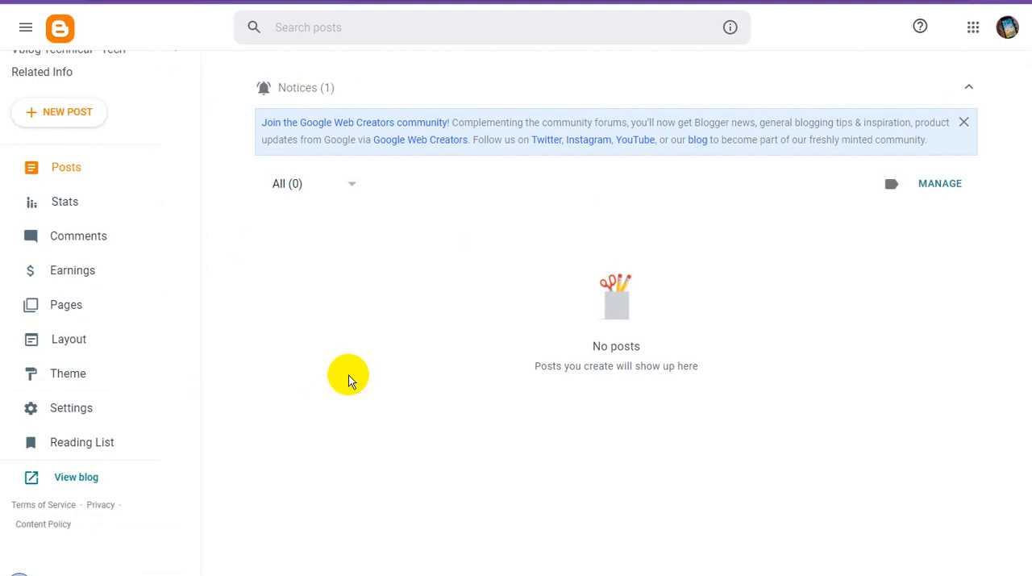
{"action": "left_click", "coordinate": [403, 1]}
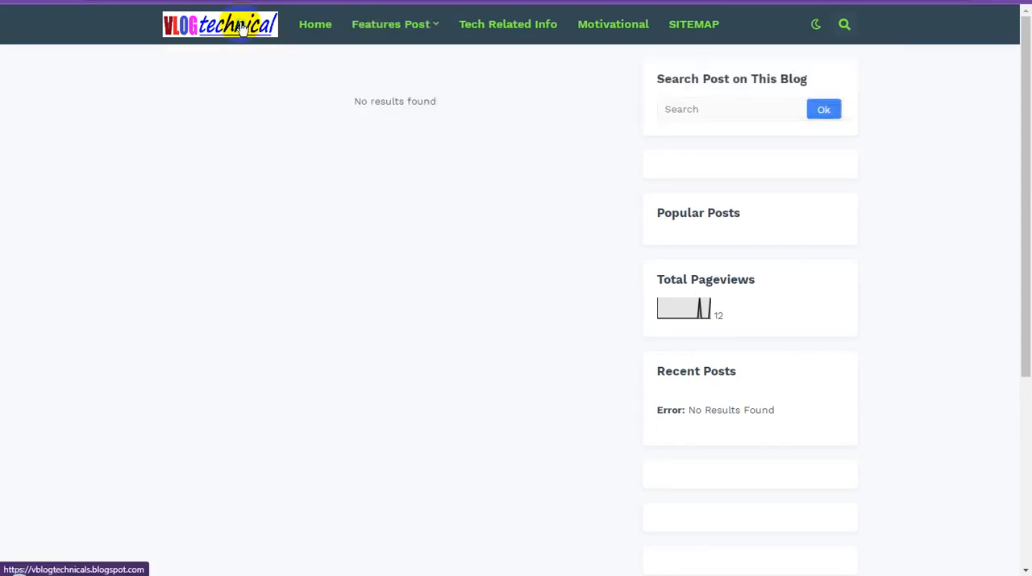
Step: Examine the live blog's sidebar gadgets, the logo beneath them and the footer section
{"action": "left_click", "coordinate": [640, 72]}
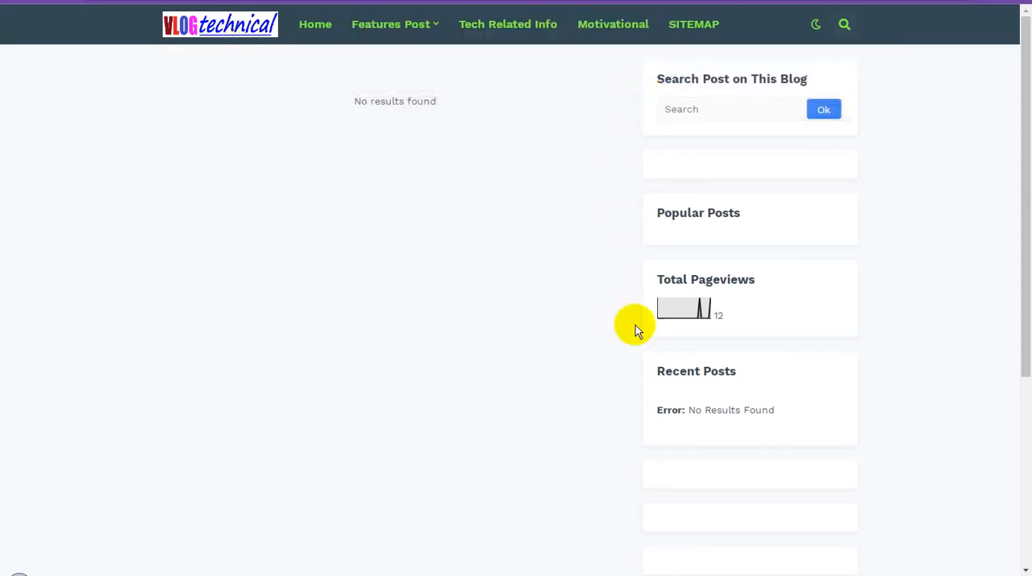
{"action": "scroll", "coordinate": [637, 331], "scroll_direction": "down", "scroll_amount": 4}
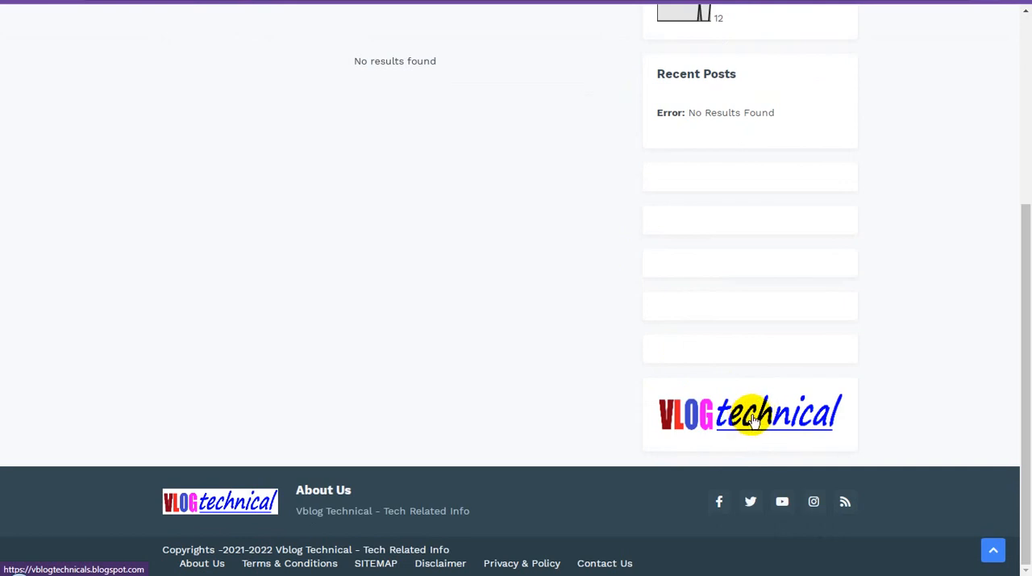
{"action": "scroll", "coordinate": [752, 420], "scroll_direction": "up", "scroll_amount": 2}
{"action": "scroll", "coordinate": [753, 419], "scroll_direction": "down", "scroll_amount": 2}
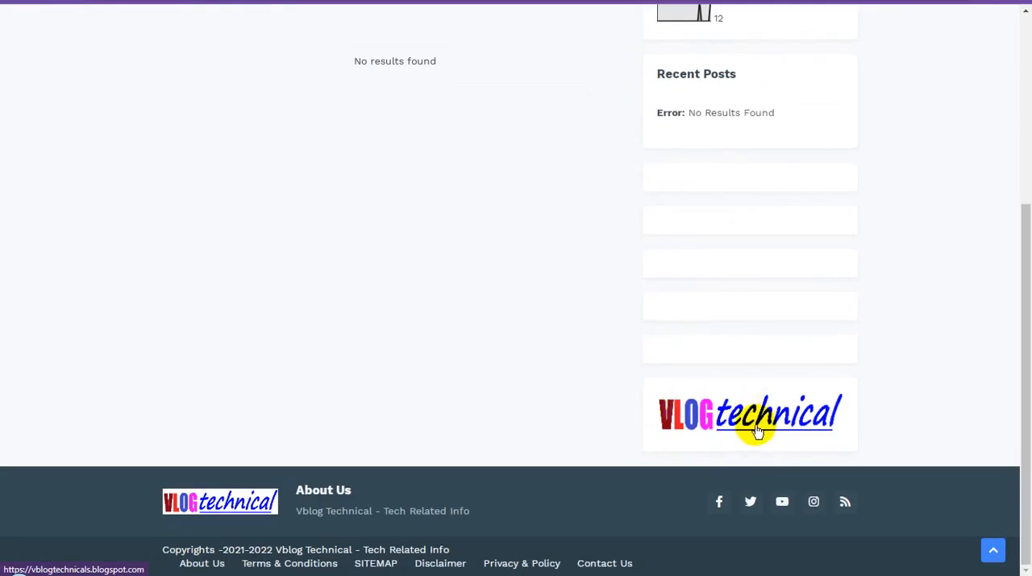
{"action": "scroll", "coordinate": [759, 425], "scroll_direction": "up", "scroll_amount": 1}
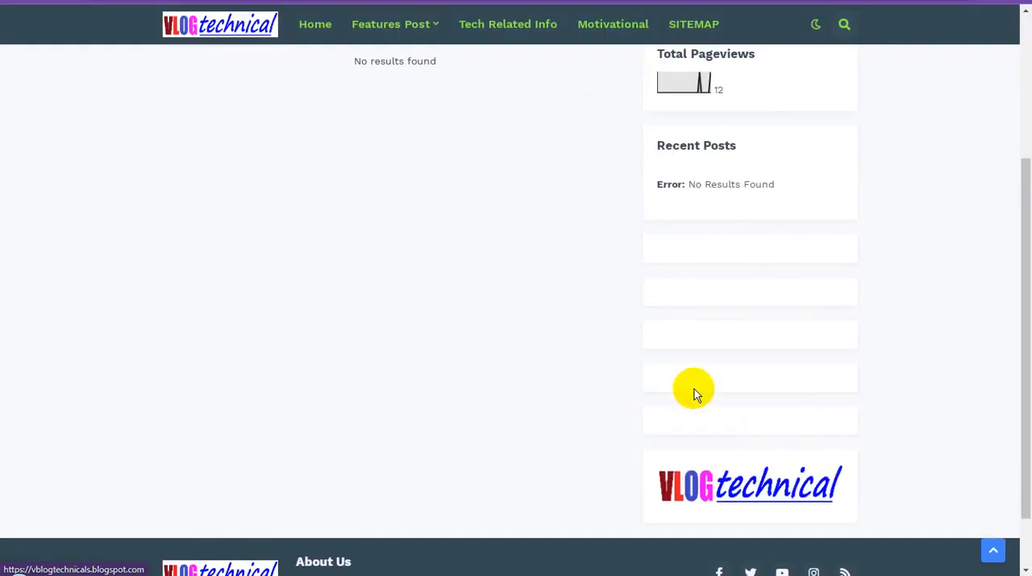
Step: Switch back to Blogger, review the blog's Layout down to the footer sections, save the layout and return to the Posts list
{"action": "left_click", "coordinate": [297, 1]}
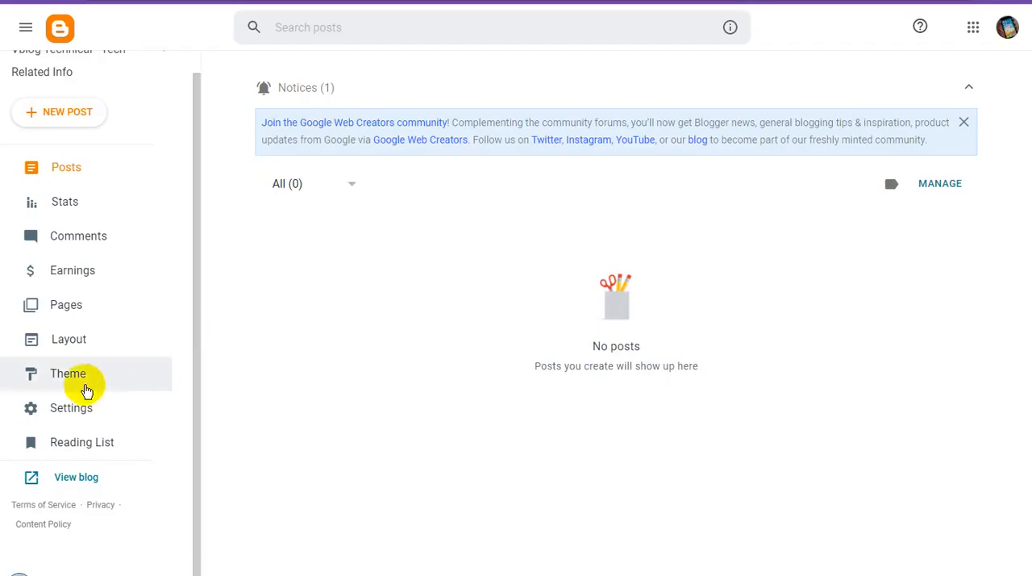
{"action": "left_click", "coordinate": [86, 389]}
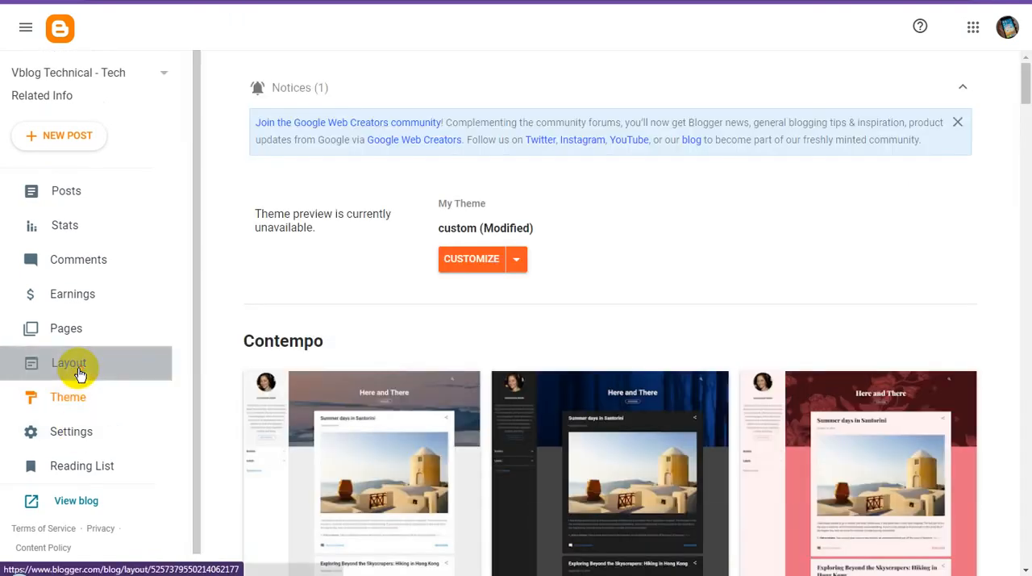
{"action": "left_click", "coordinate": [80, 373]}
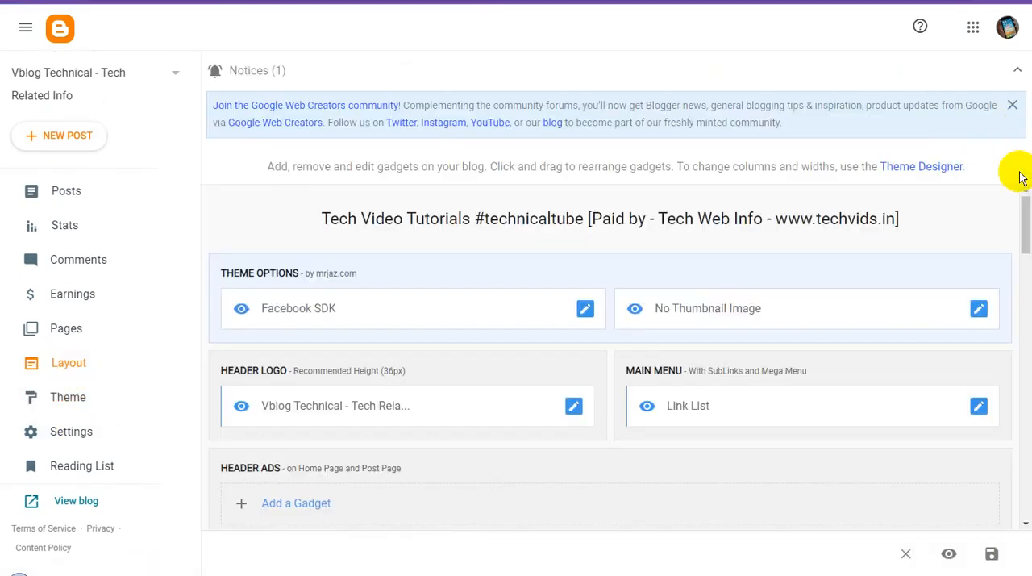
{"action": "left_click_drag", "start_coordinate": [1018, 218], "coordinate": [1021, 484]}
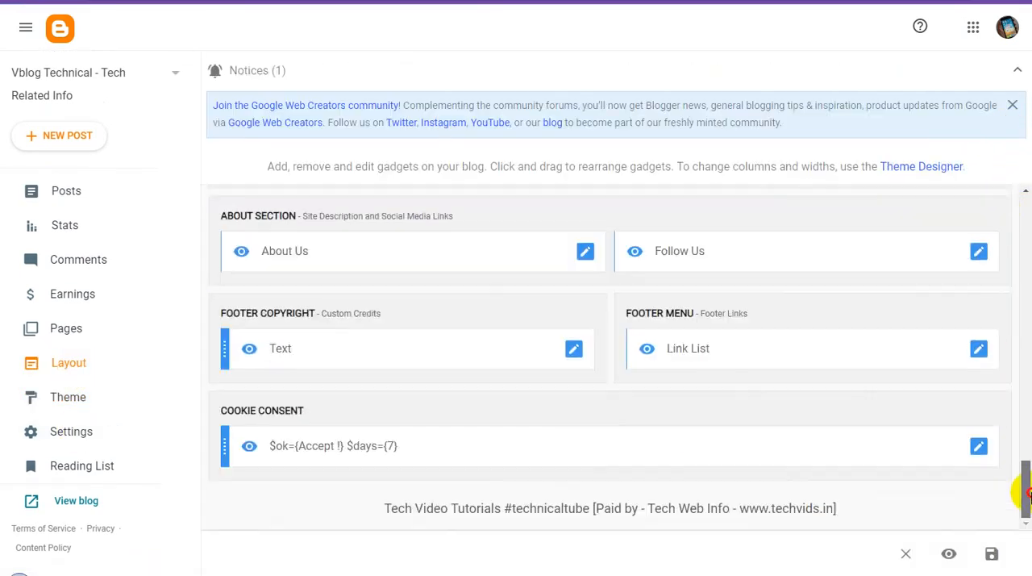
{"action": "scroll", "coordinate": [1008, 415], "scroll_direction": "up", "scroll_amount": 4}
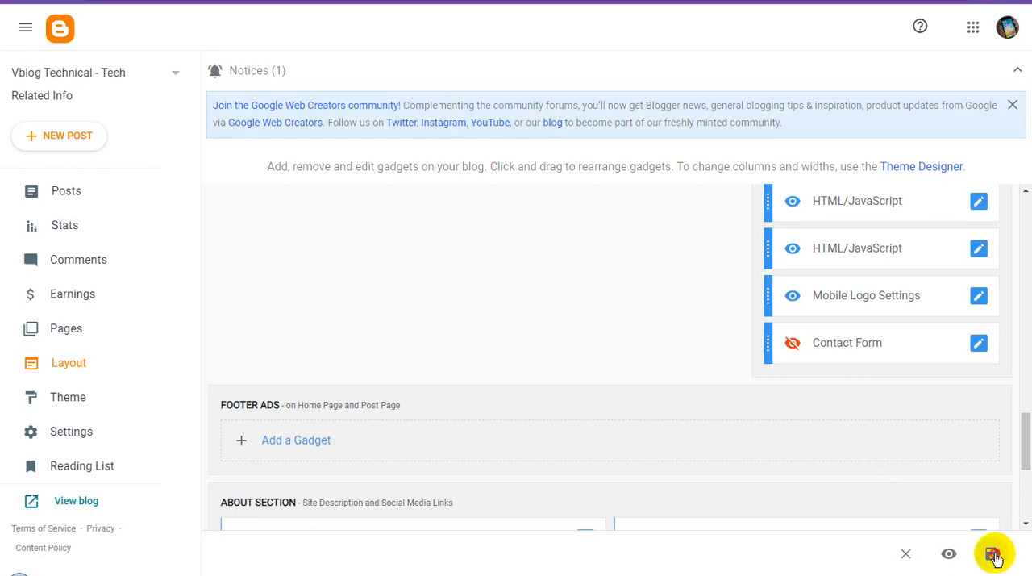
{"action": "left_click", "coordinate": [992, 553]}
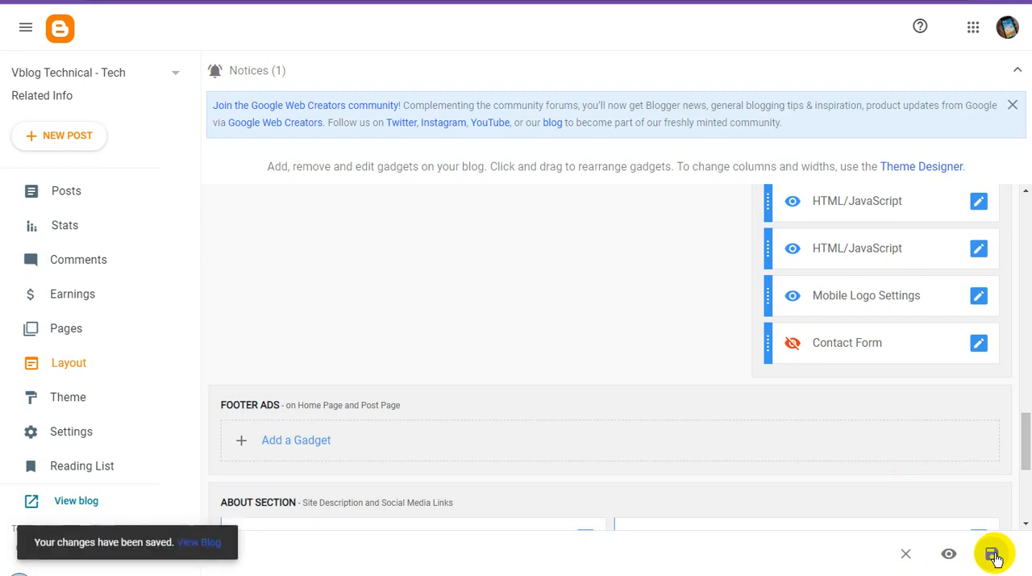
{"action": "left_click", "coordinate": [89, 192]}
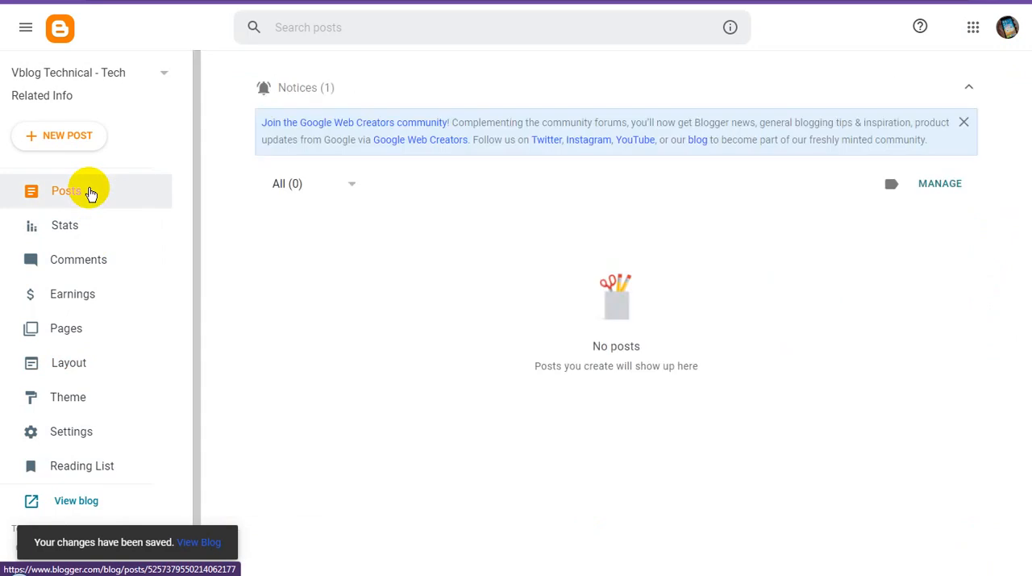